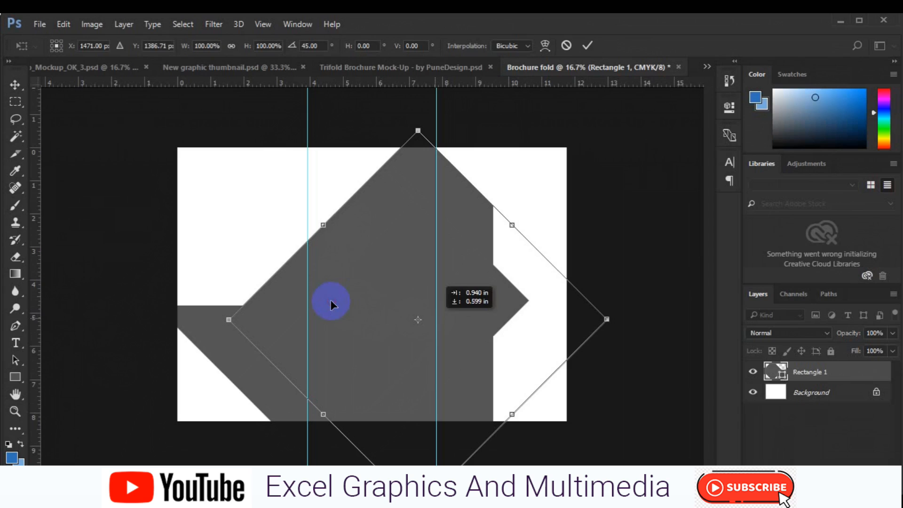
key(ctrl+minus)
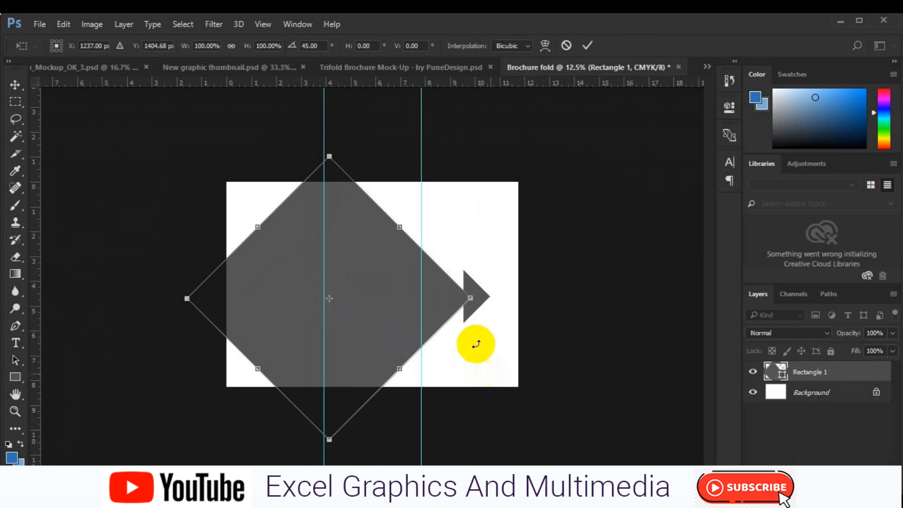
drag(470, 298, 526, 327)
key(ctrl+z)
drag(329, 439, 348, 465)
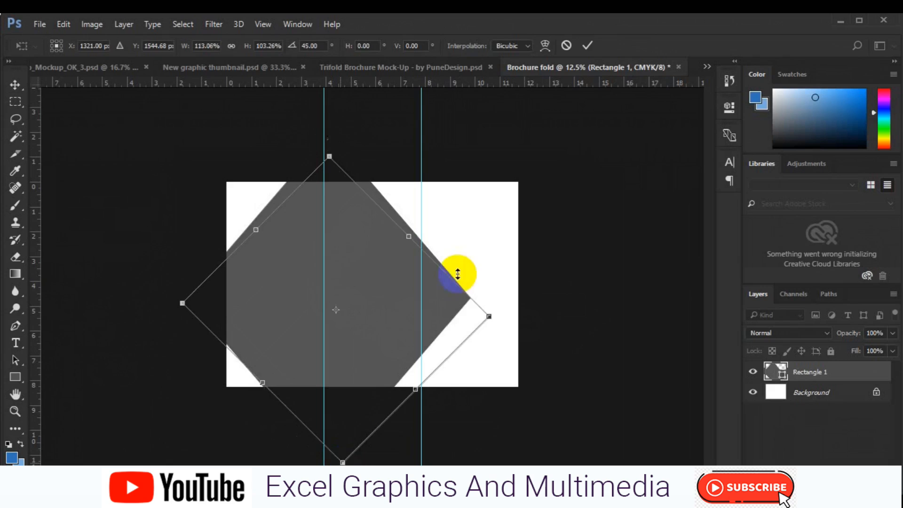
click(567, 46)
key(ctrl+z)
Step: Stretch Rectangle 1 to cover the page, about 146% wide and 102% high, rotate it 45 degrees and apply the transformation
key(ctrl+t)
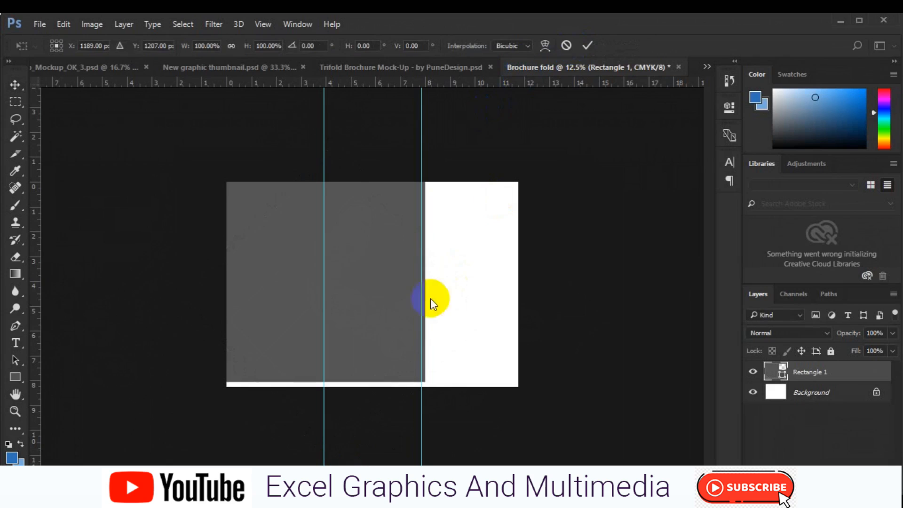
drag(427, 380, 530, 415)
mouse_move(510, 376)
mouse_down()
mouse_move(522, 382)
mouse_move(520, 375)
mouse_up()
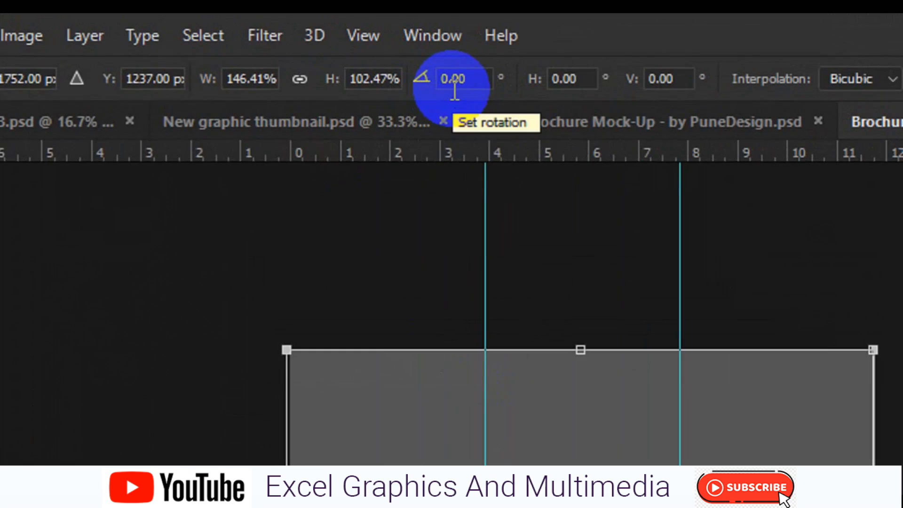
click(309, 48)
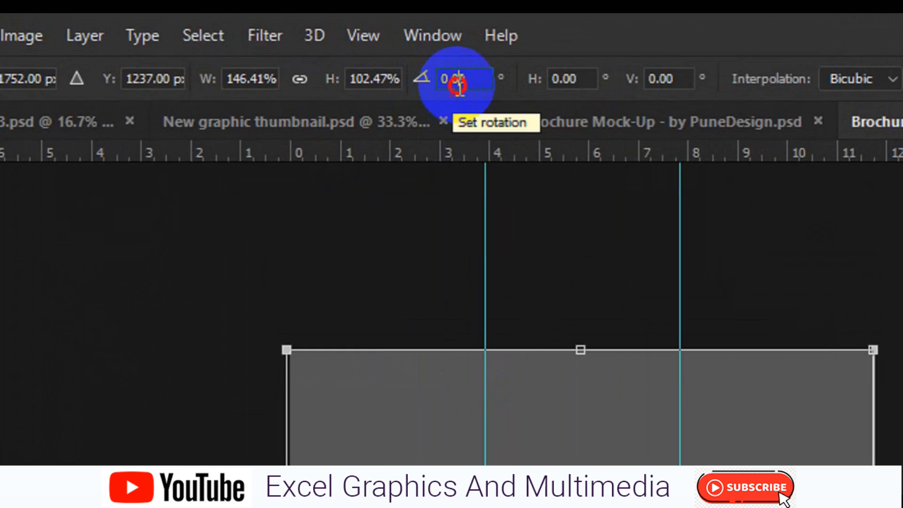
text(45)
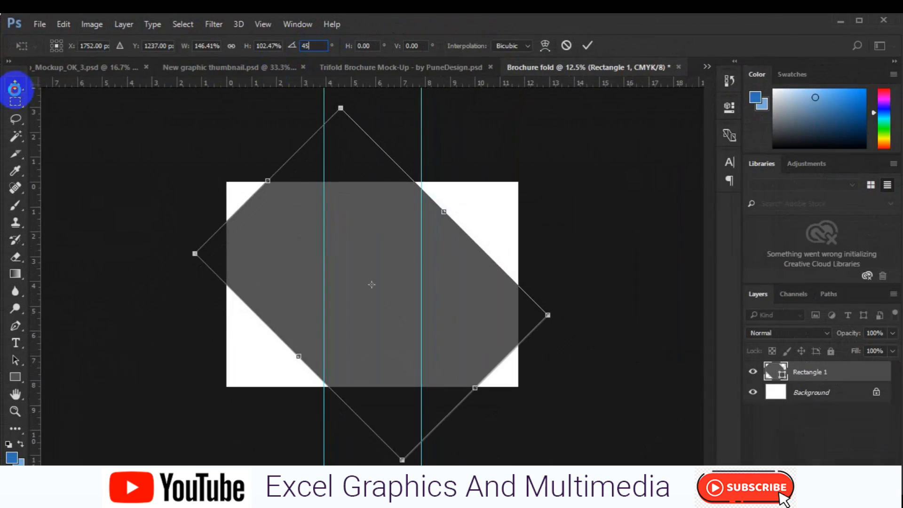
click(15, 84)
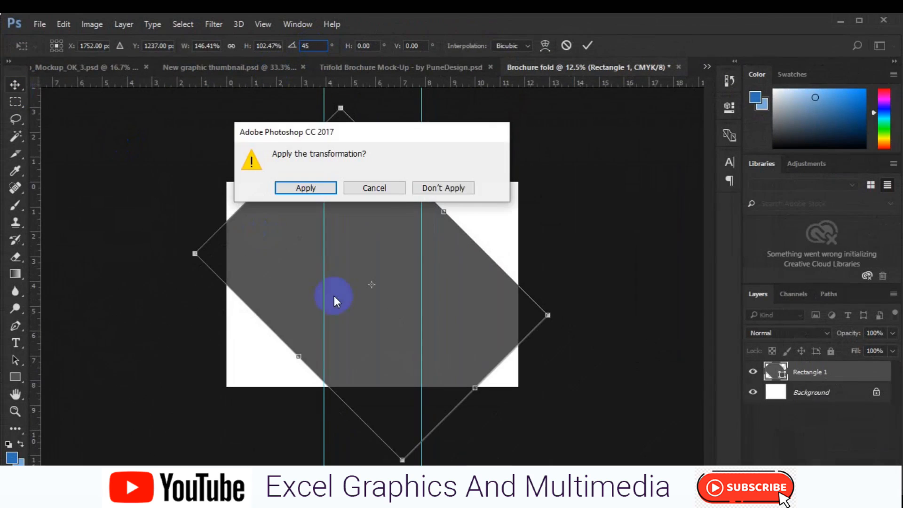
click(308, 187)
Step: Scale the rotated rectangle to about 128% and lower it so its peak sits just below the page's upper edge within the middle panel
drag(380, 335, 410, 360)
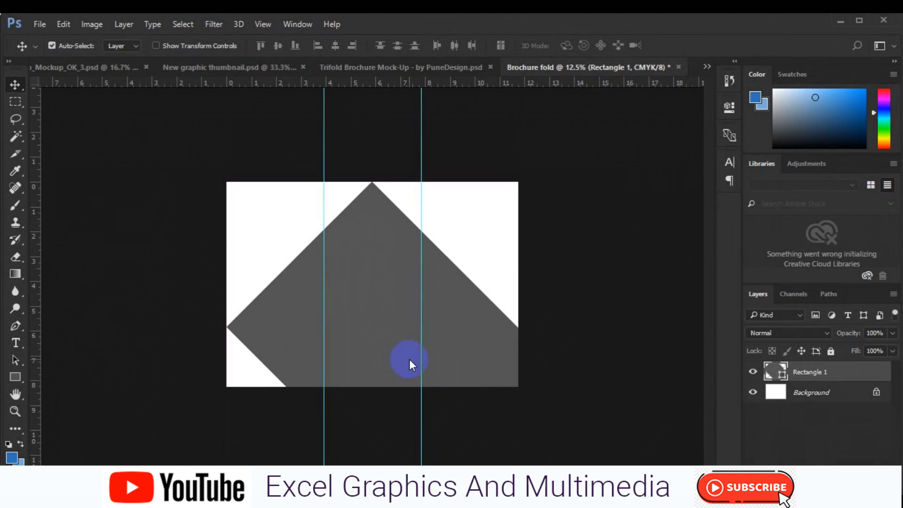
key(ctrl+t)
key(ctrl+minus)
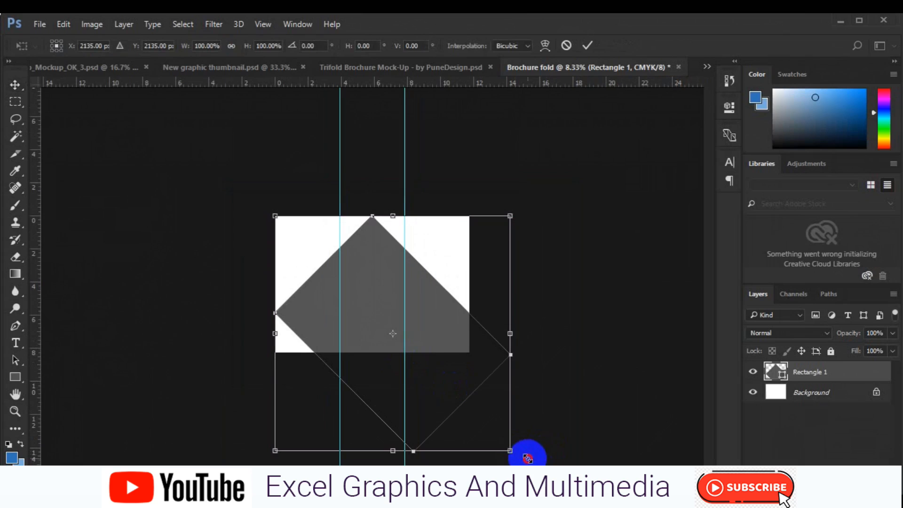
drag(544, 463, 557, 468)
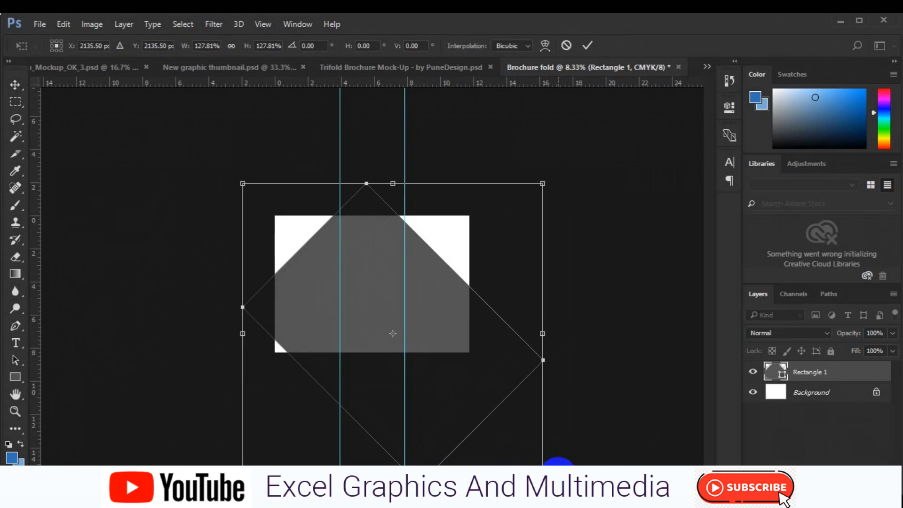
drag(381, 326, 382, 348)
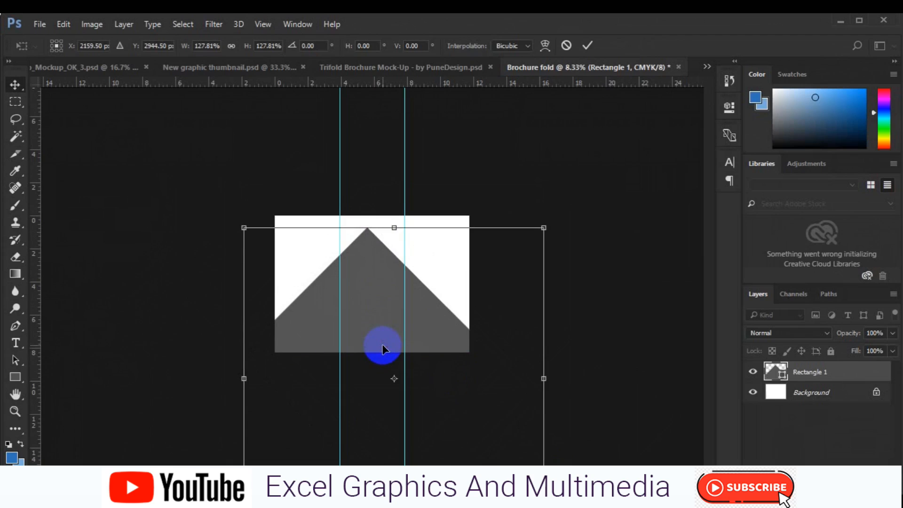
key(Return)
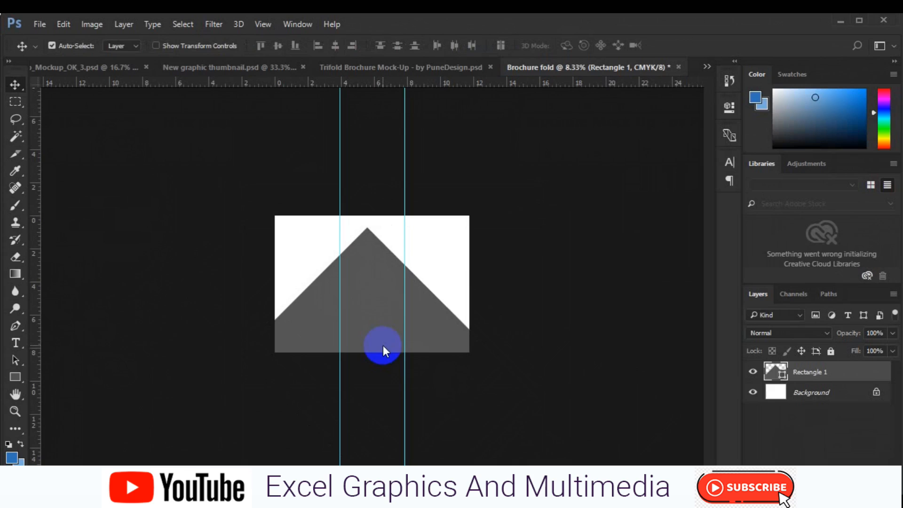
Step: Draw a rectangle of about 1192 × 2192 px over the first panel, directly above the Background layer and beneath Rectangle 1
key(ctrl+plus)
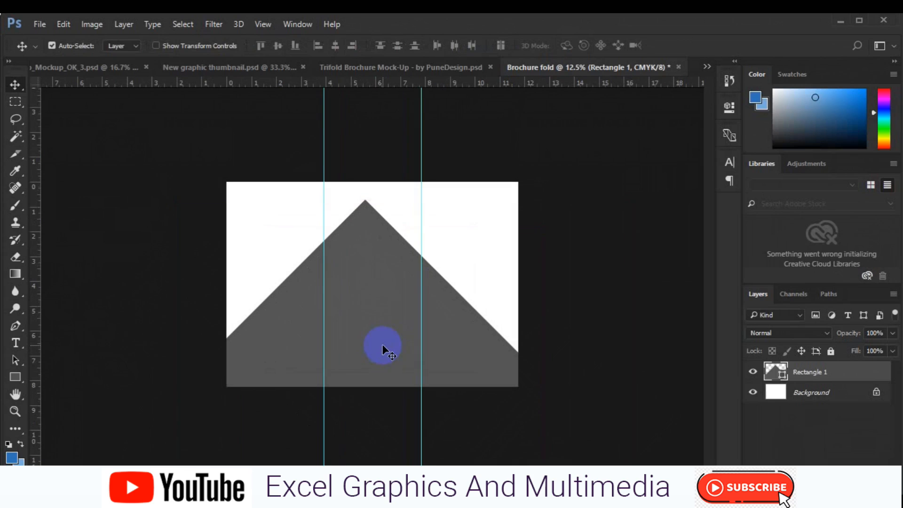
click(795, 393)
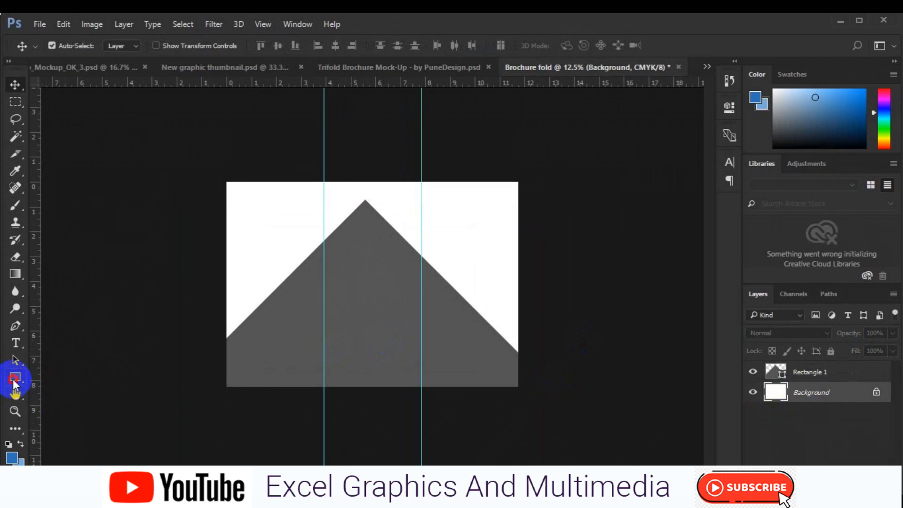
click(15, 378)
drag(319, 318, 324, 362)
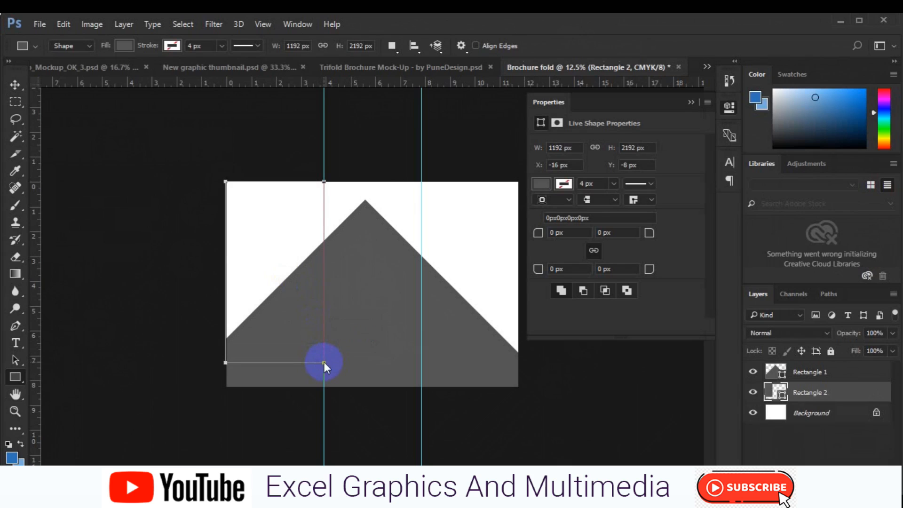
Step: Fill the first-panel rectangle with the lighter grey and deselect its path
click(542, 184)
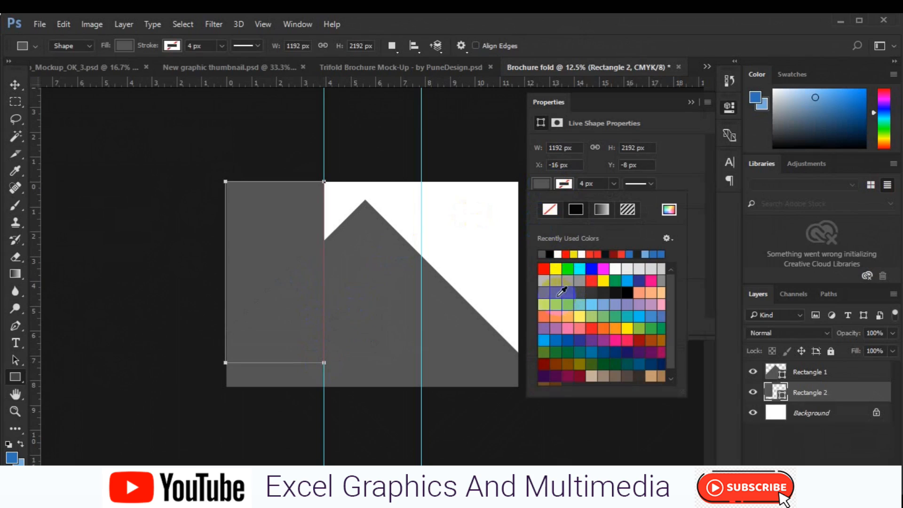
click(373, 242)
click(16, 90)
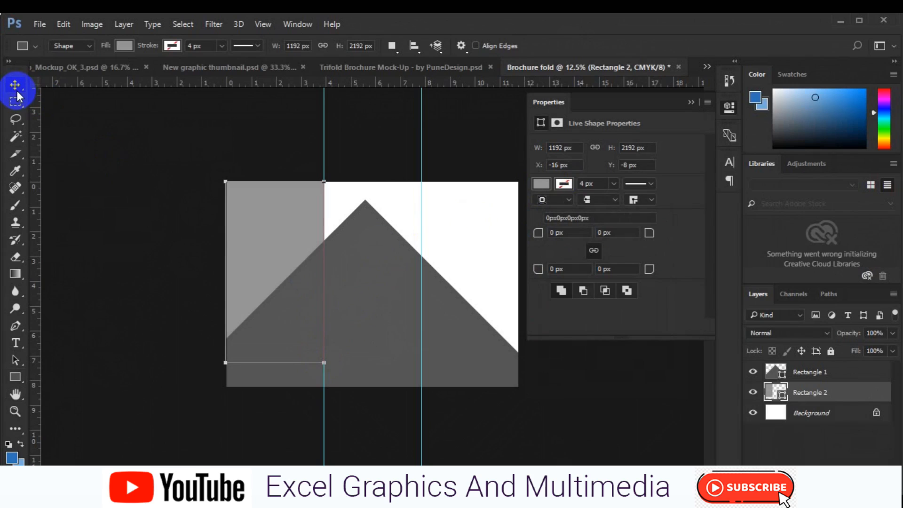
click(470, 169)
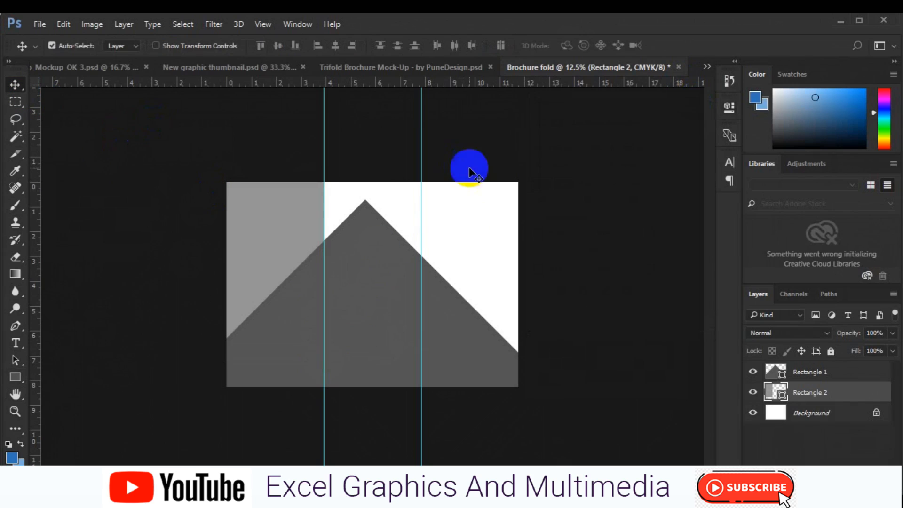
Step: Duplicate the light grey rectangle into the middle panel and centre the copy horizontally on the canvas
drag(272, 232, 378, 229)
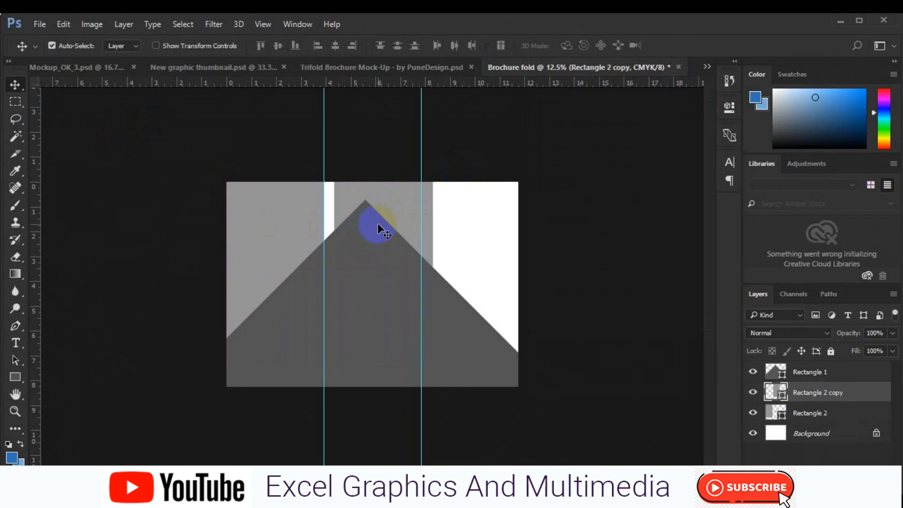
key(ctrl+a)
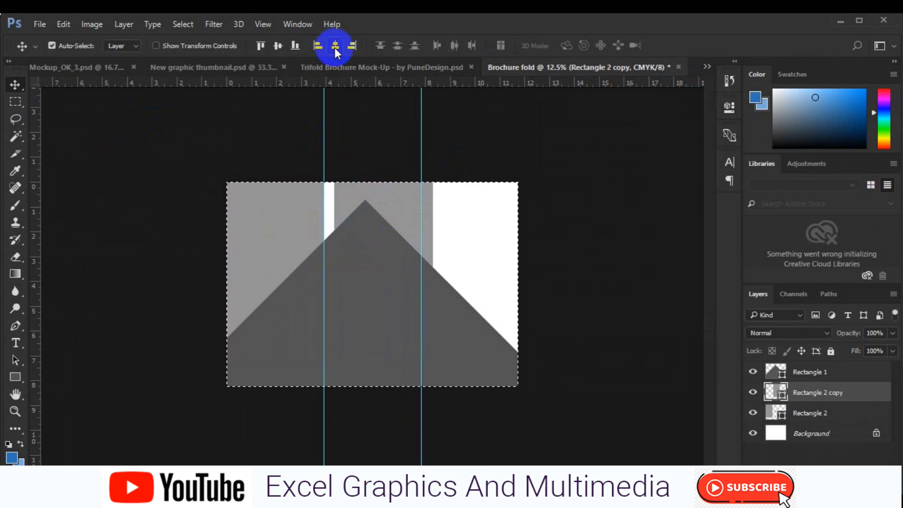
click(334, 46)
key(ctrl+d)
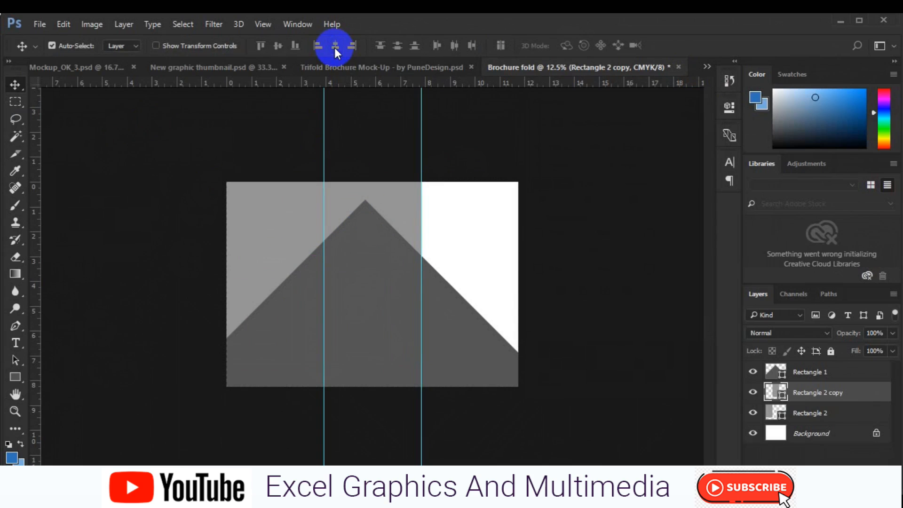
Step: Duplicate the middle-panel rectangle and recolour the lower one, Rectangle 2 copy, dark brown #2c2523
key(ctrl+j)
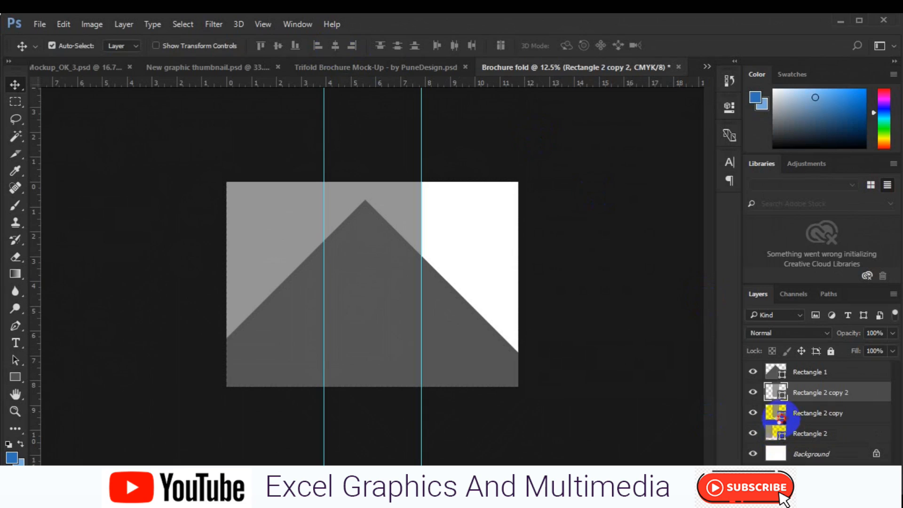
click(753, 422)
click(591, 371)
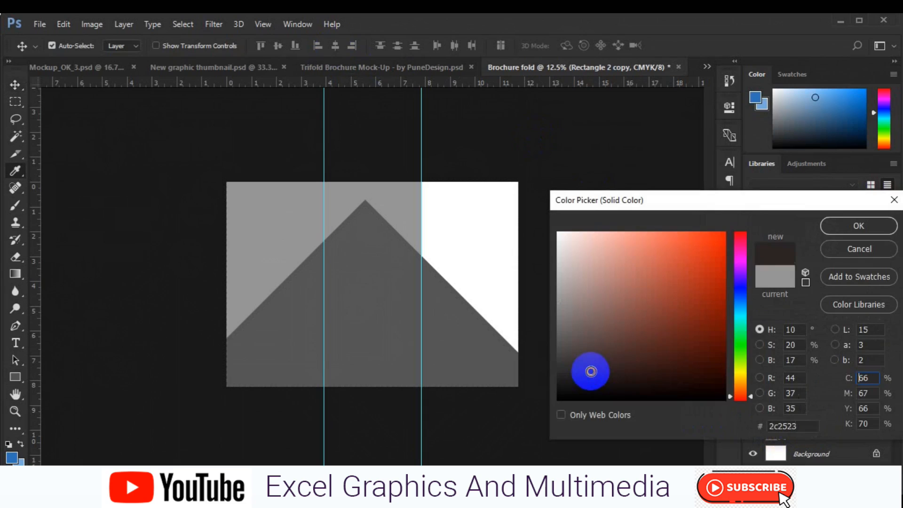
click(839, 245)
Step: Narrow the upper grey copy in the middle panel to about 58% width so it starts at the triangle's peak
click(393, 200)
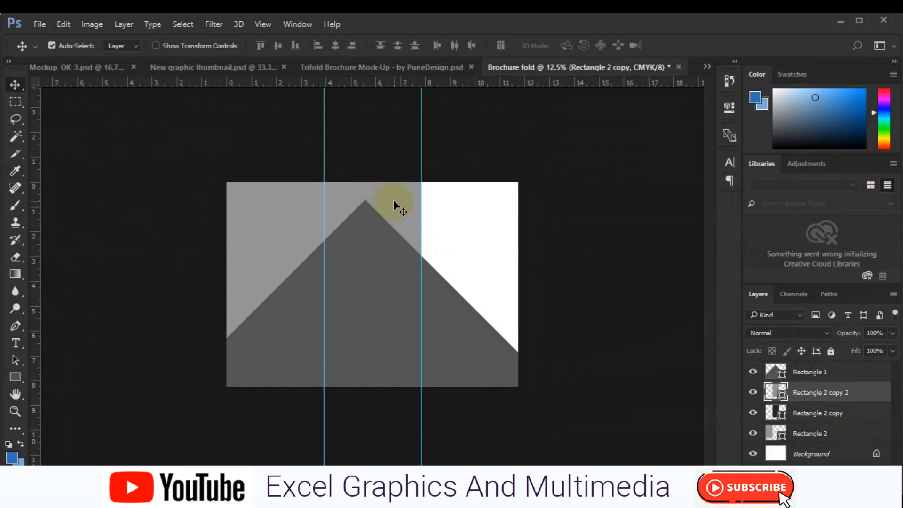
key(ctrl+t)
drag(324, 273, 364, 268)
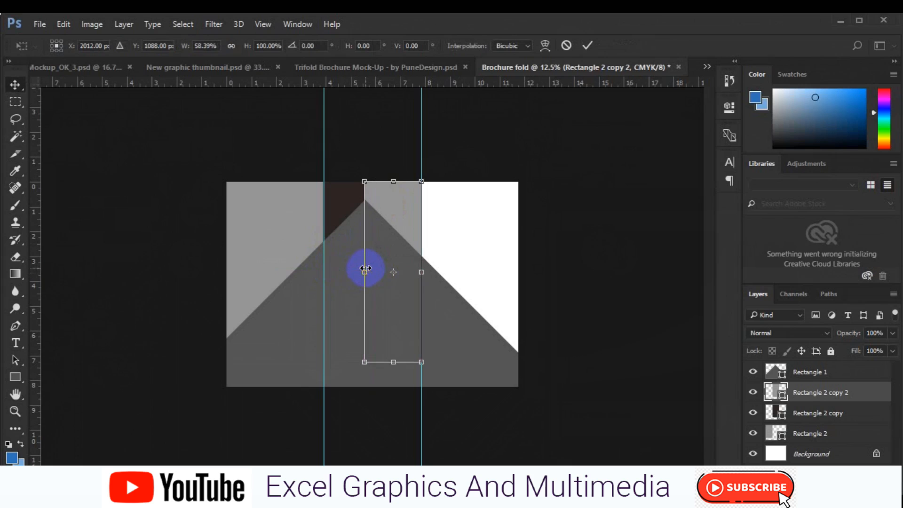
key(Return)
Step: Fine-tune the narrowed grey strip to about 97% width, aligning its inner edge with the triangle's peak and its outer edge with the second guide
key(ctrl+plus)
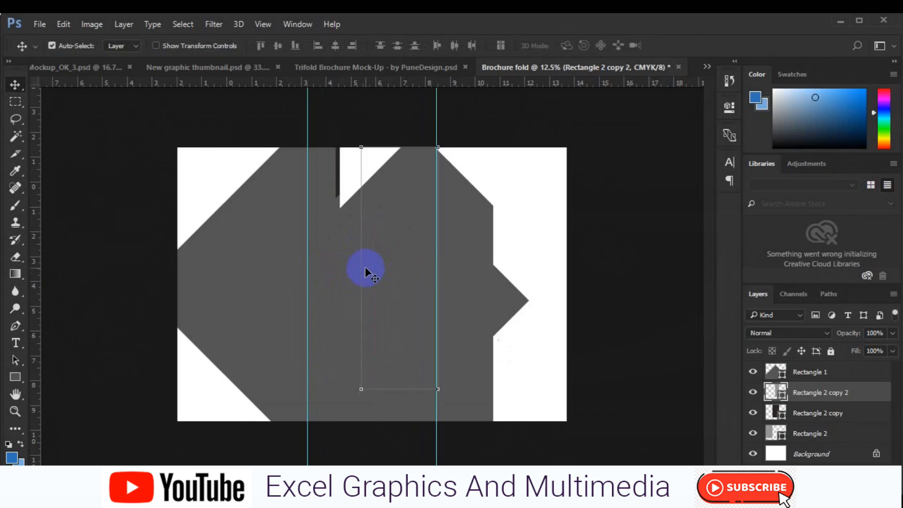
key(ctrl+t)
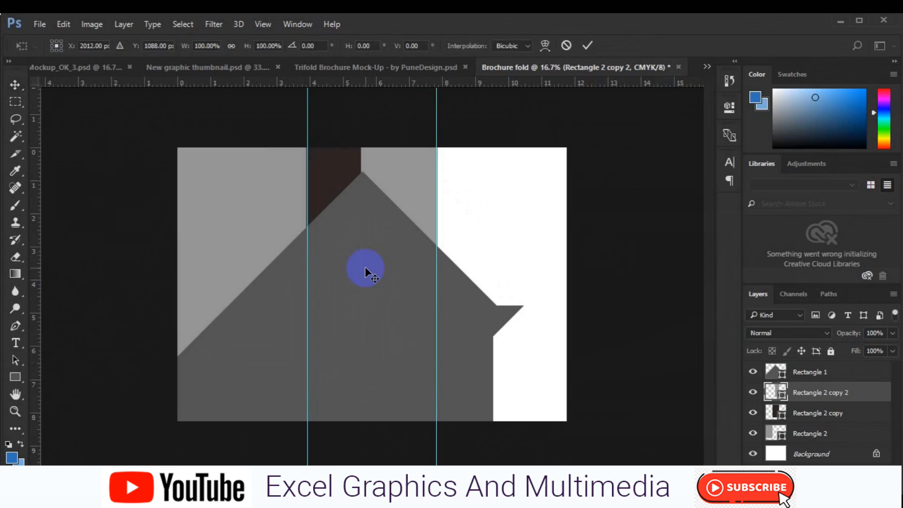
drag(366, 272, 369, 272)
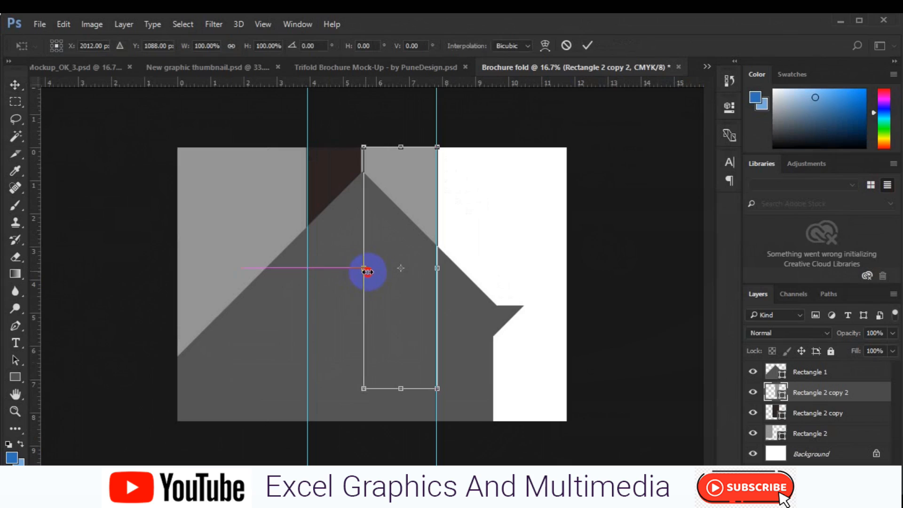
drag(362, 272, 359, 271)
key(ctrl+plus)
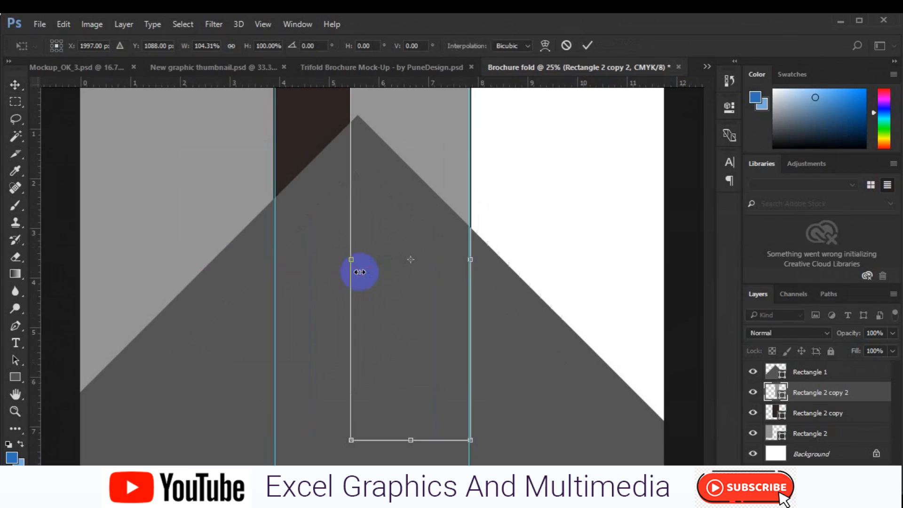
drag(355, 259, 359, 259)
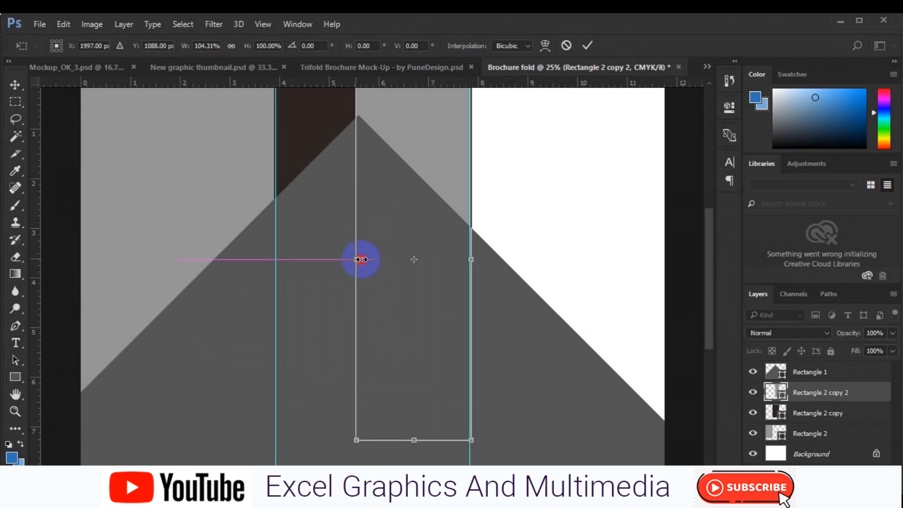
drag(360, 259, 362, 259)
key(Right)
key(Left)
key(Left)
key(Left)
key(Left)
key(Left)
key(Left)
key(Left)
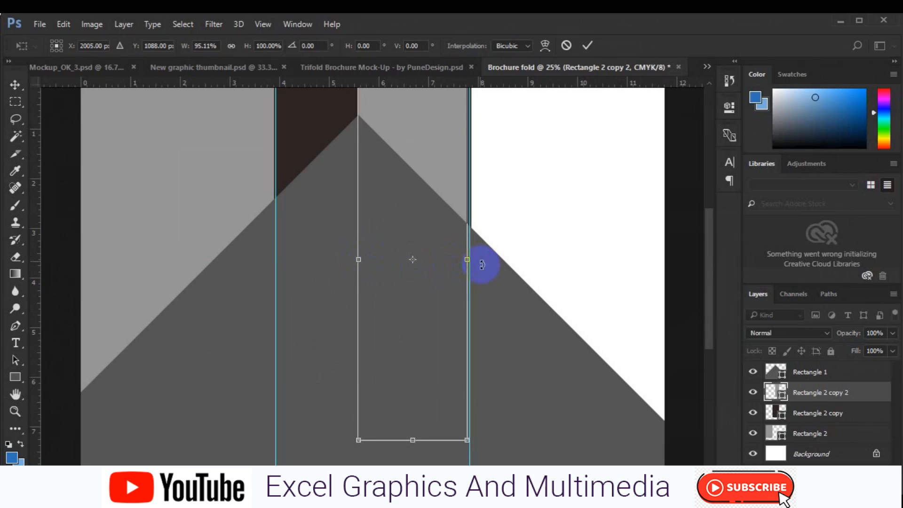
drag(468, 262, 471, 263)
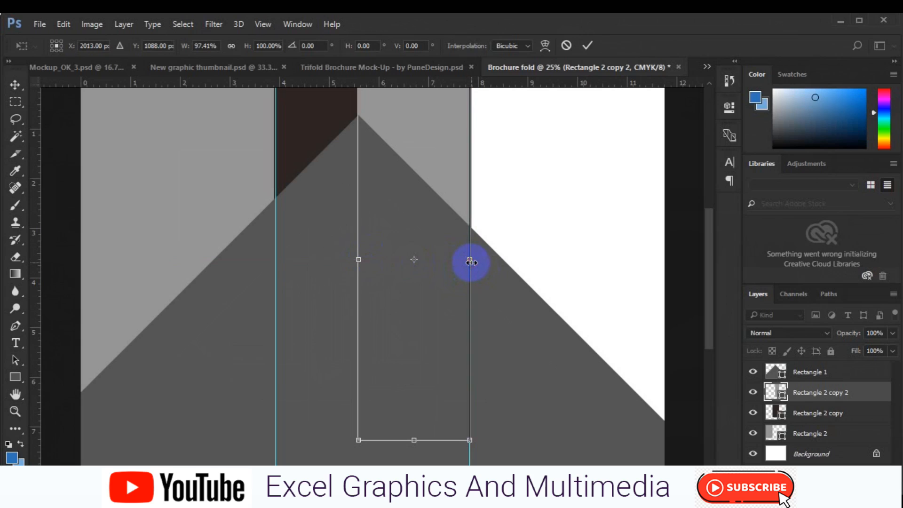
key(Return)
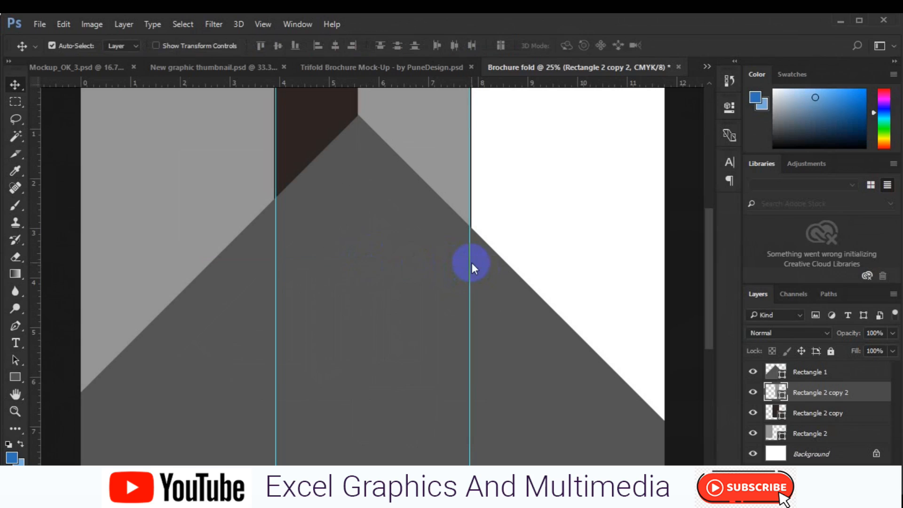
Step: Adjust the width of the dark brown rectangle in the middle panel, Rectangle 2 copy, with Free Transform
scroll(471, 262, down, 1)
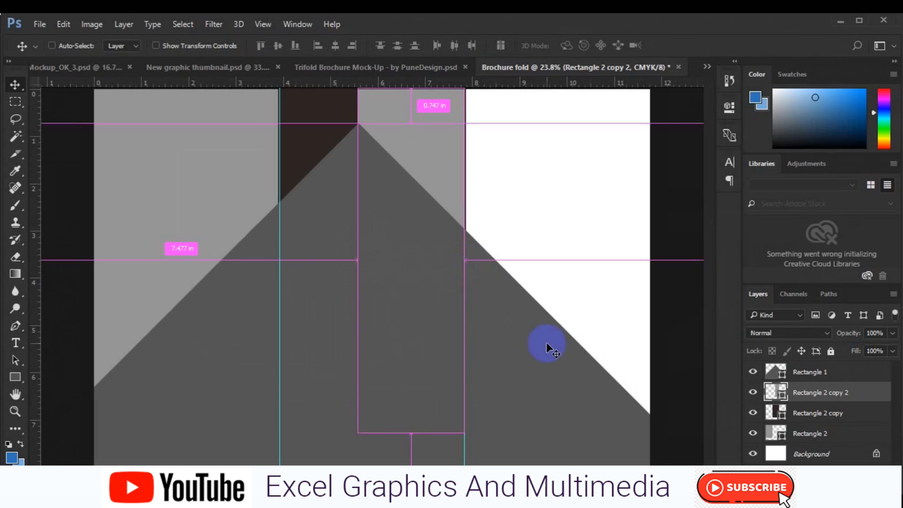
key(ctrl+minus)
click(335, 181)
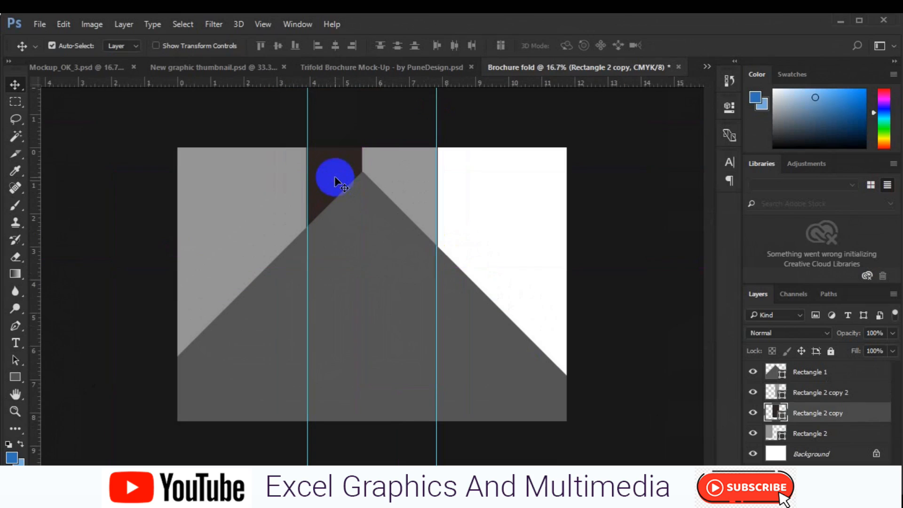
key(ctrl+t)
drag(408, 253, 408, 252)
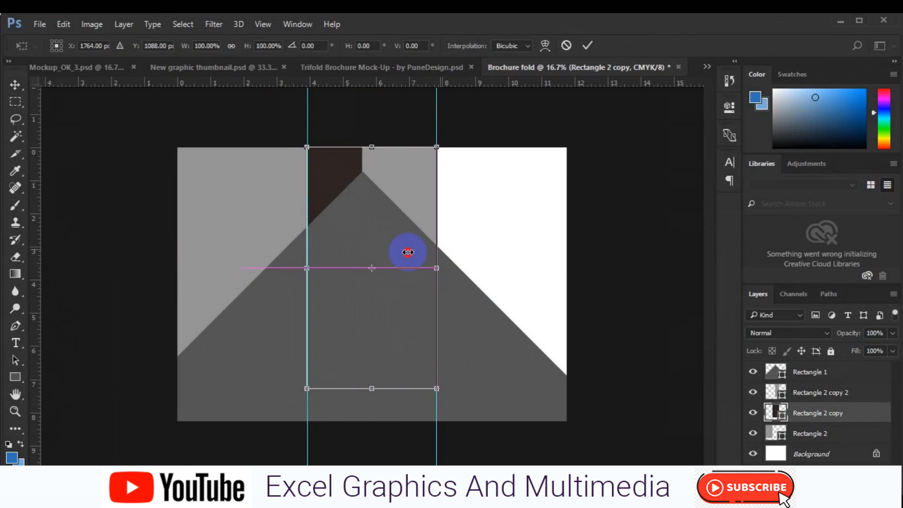
drag(408, 252, 408, 251)
key(Return)
Step: Duplicate the first panel's light grey rectangle into the third panel and align the copy with the canvas's outer edge
click(215, 238)
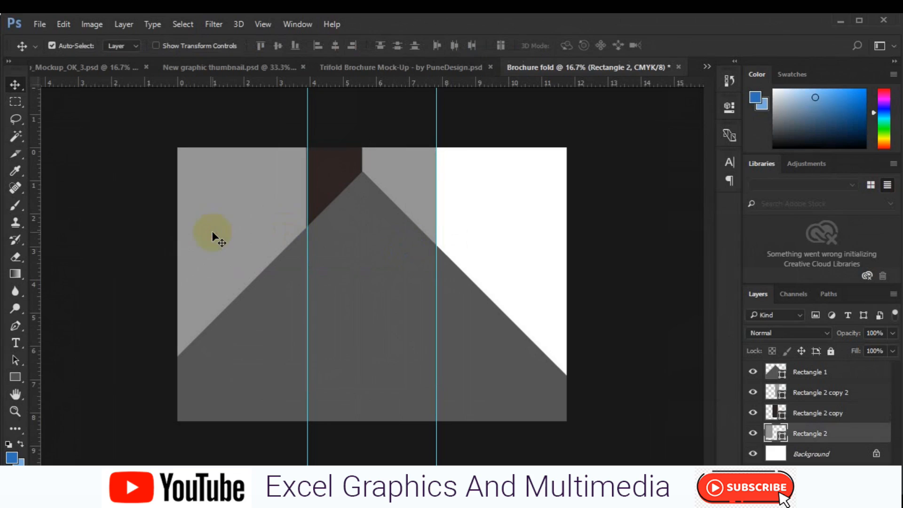
drag(481, 227, 480, 226)
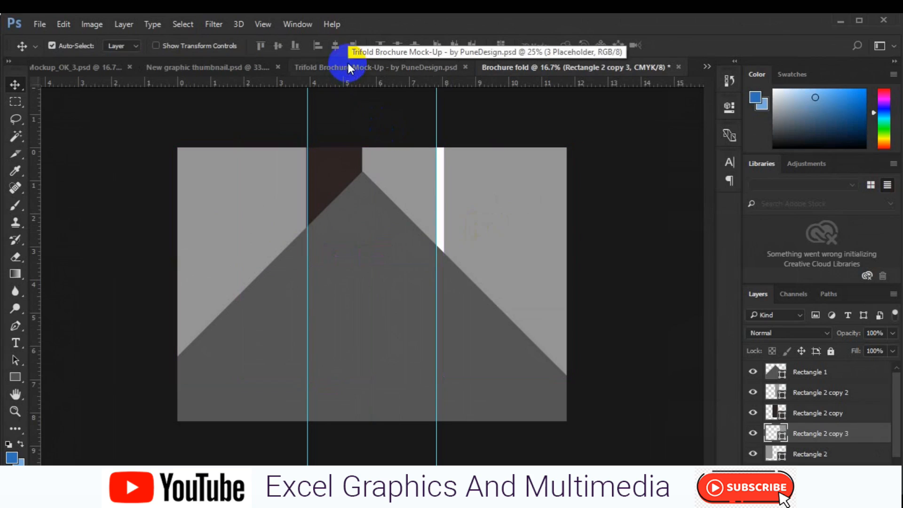
key(ctrl+a)
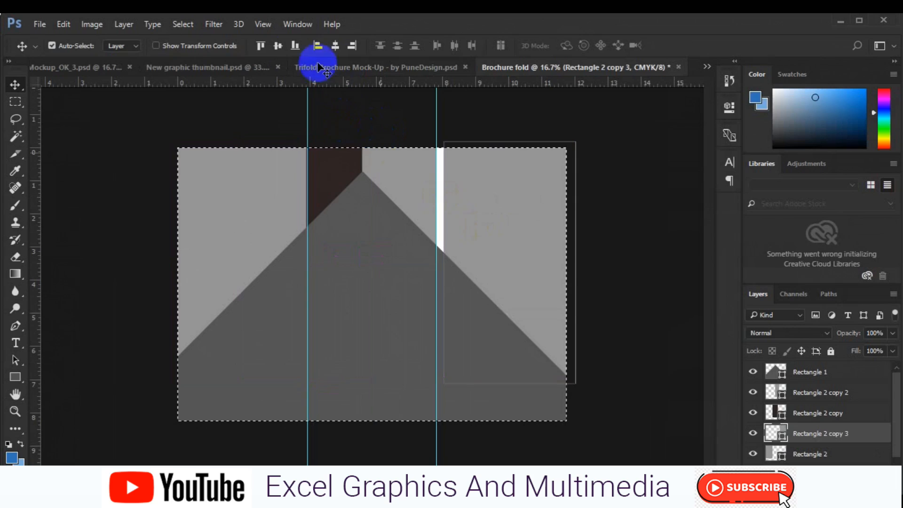
click(349, 53)
key(ctrl+d)
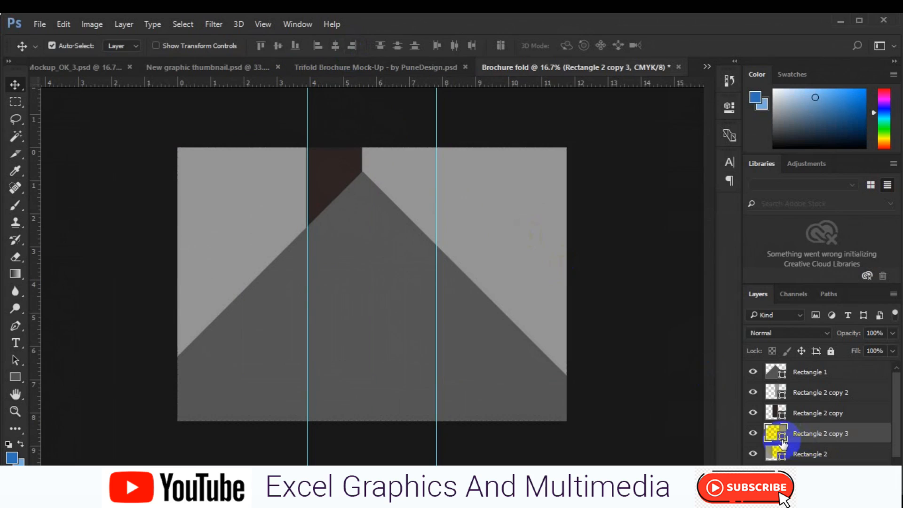
Step: Recolour the third-panel rectangle, Rectangle 2 copy 3, by sampling the dark brown of the middle-panel shape
double_click(782, 442)
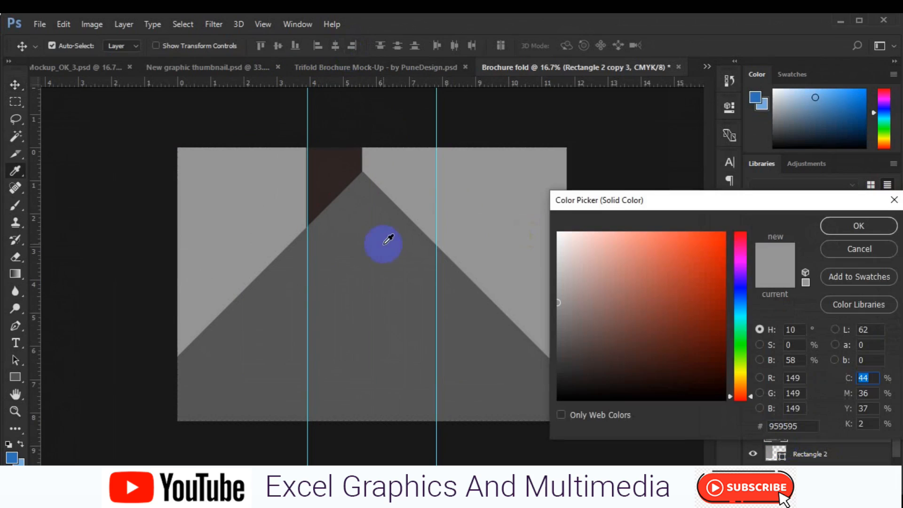
click(329, 165)
click(830, 226)
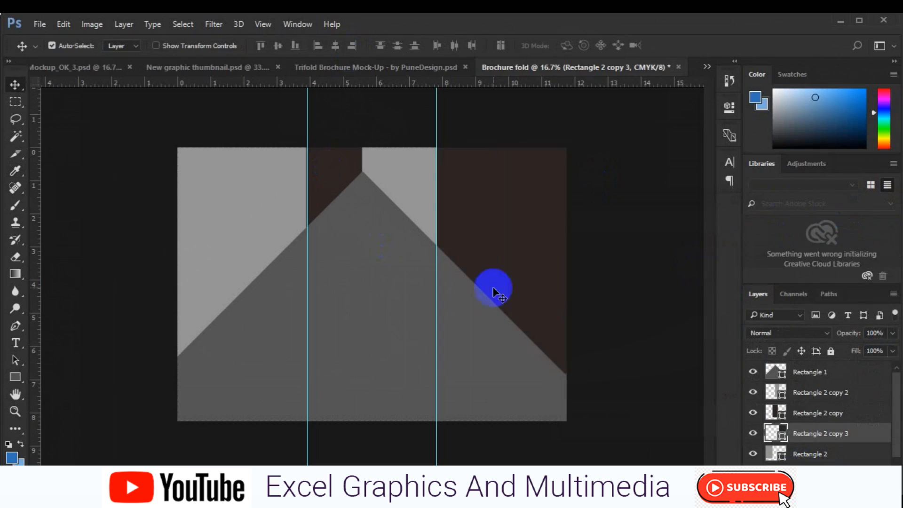
Step: Add a new layer and draw a grey rectangle about 1476 × 654 px across the second guide, behind the triangle
click(859, 480)
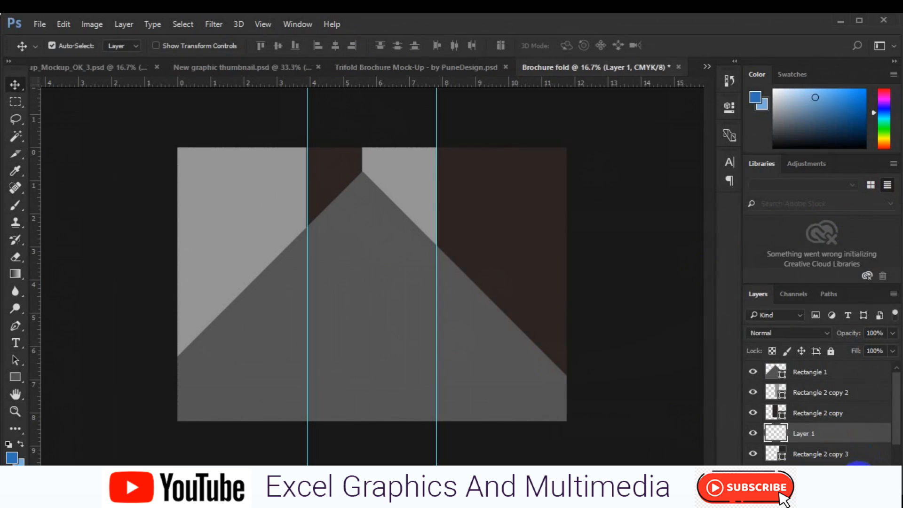
click(14, 376)
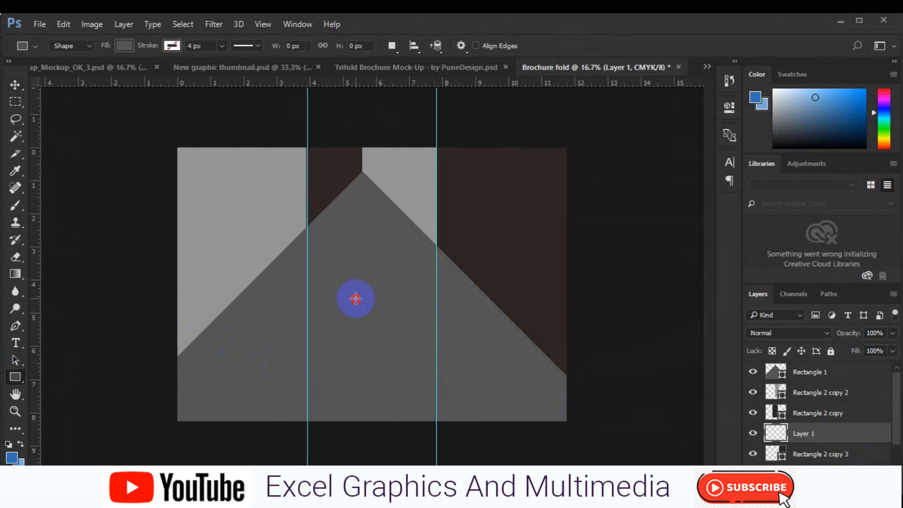
drag(490, 351, 518, 371)
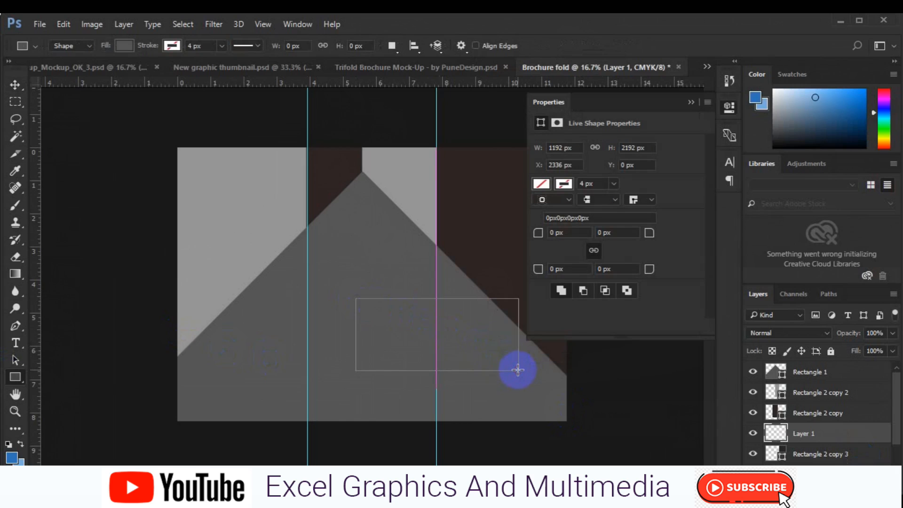
key(v)
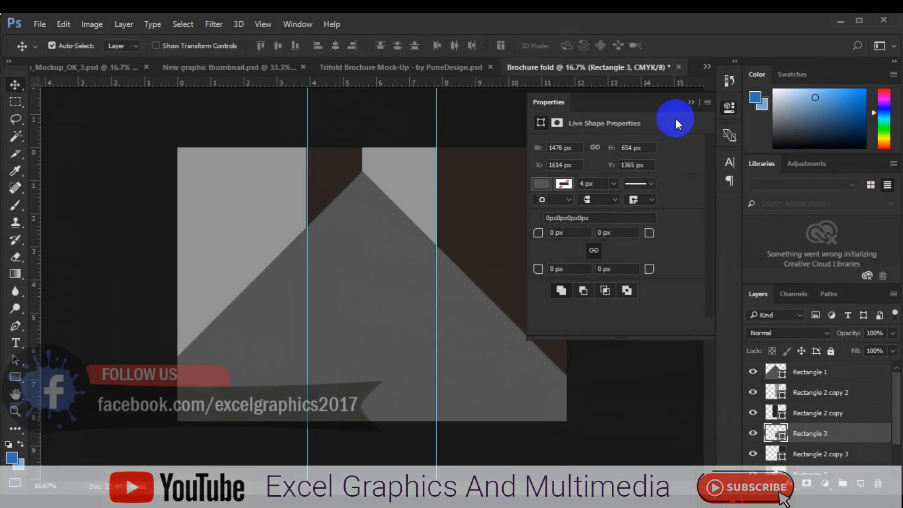
click(690, 102)
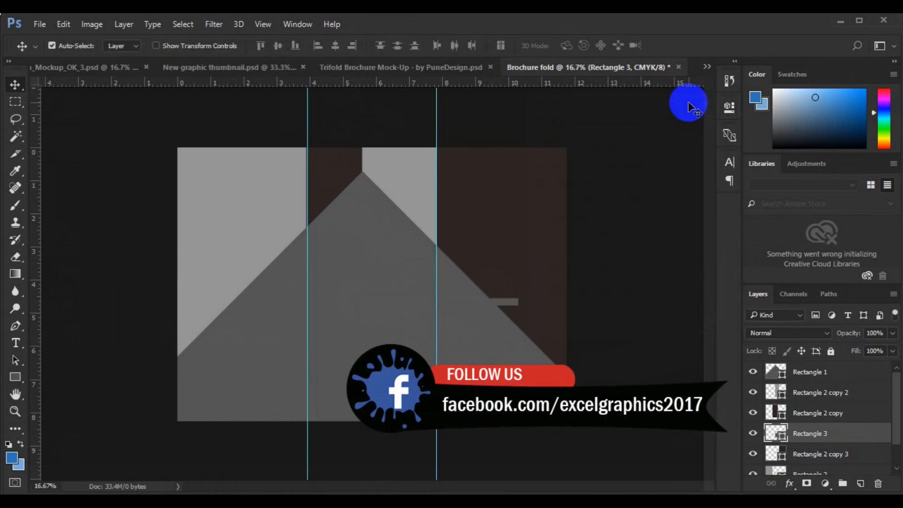
Step: Rotate the new rectangle 45° and flip it horizontally so it slopes up toward the third panel's outer edge
key(ctrl+t)
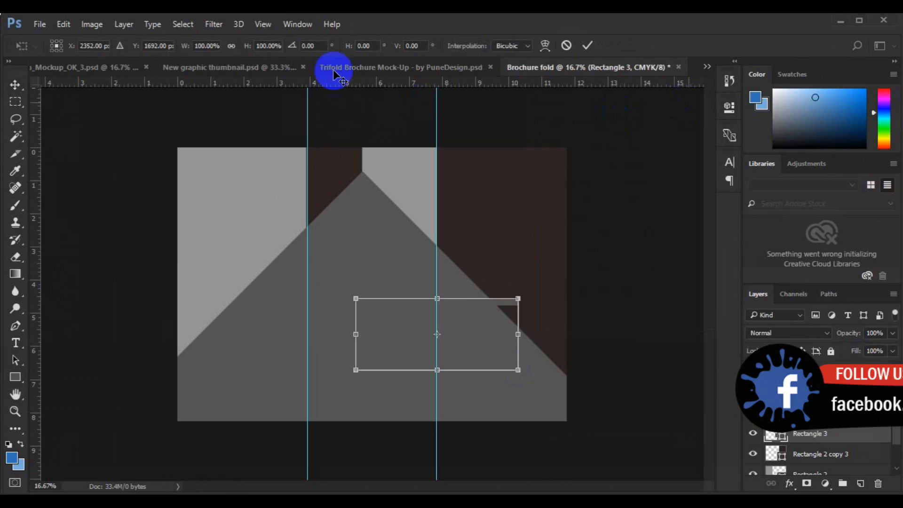
double_click(314, 49)
text(45)
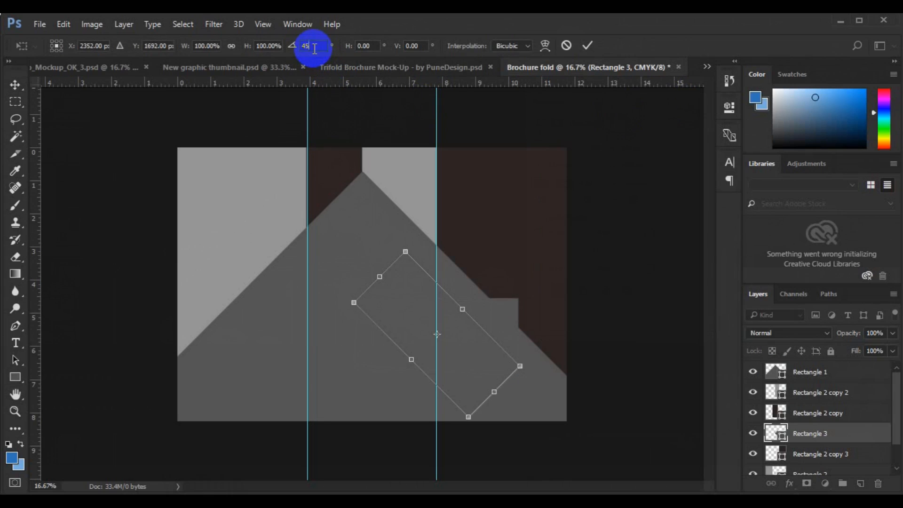
key(Return)
text(90)
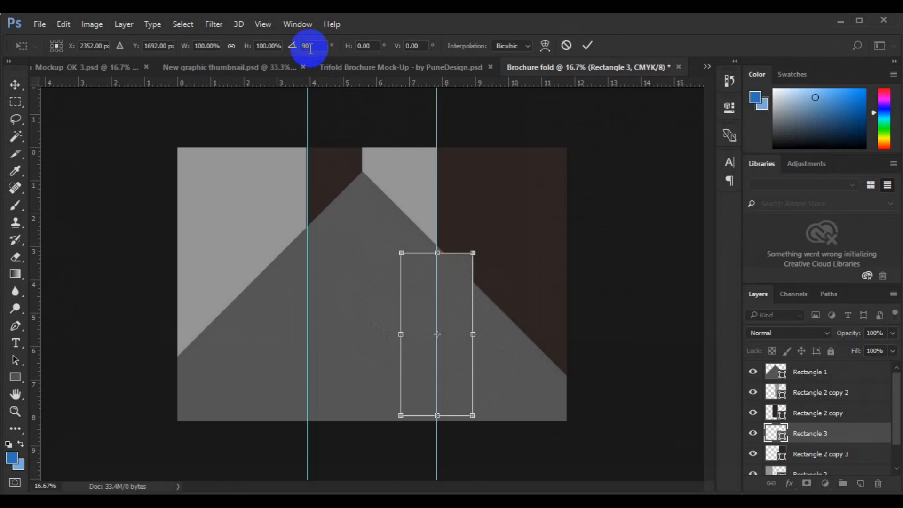
text(45)
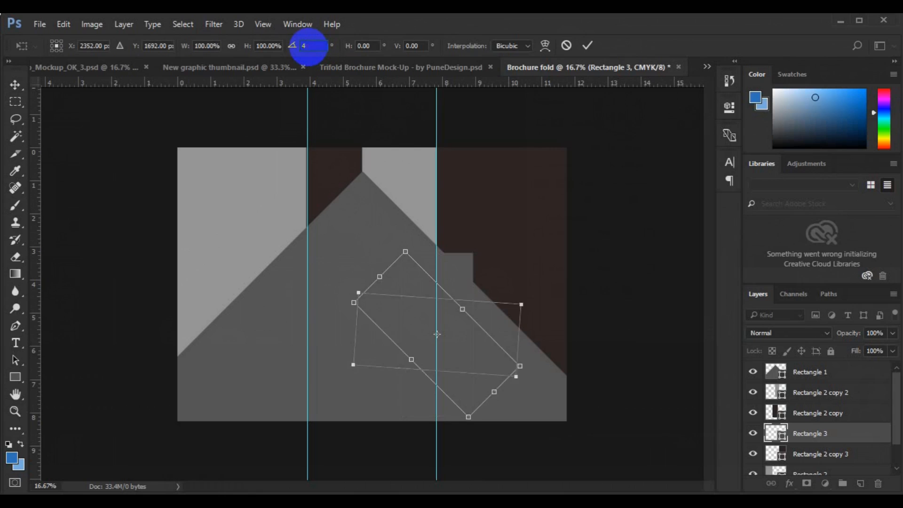
right_click(479, 364)
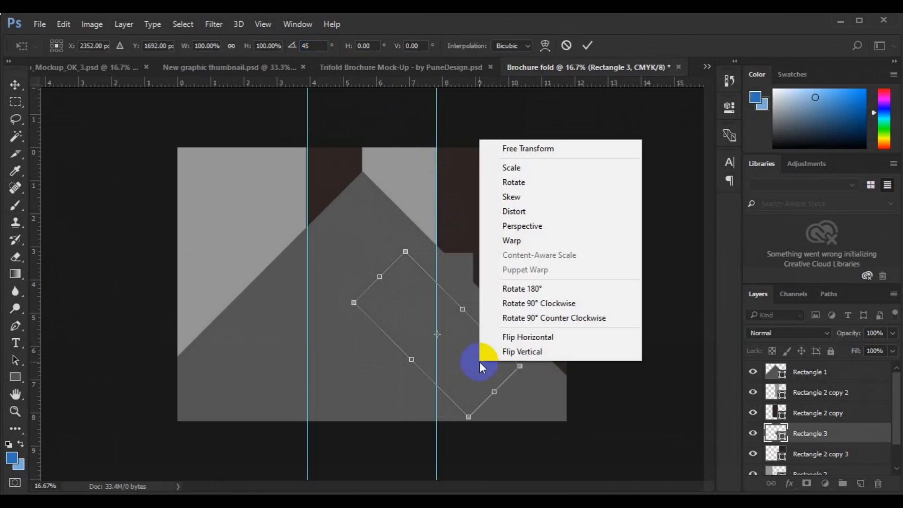
click(484, 337)
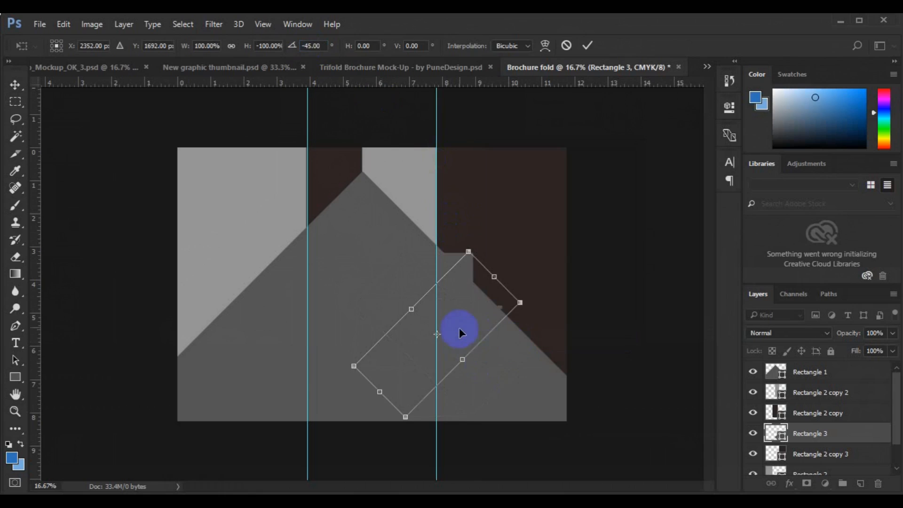
Step: Scale the angled rectangle to about 118% and place it in the third panel, its corner where the triangle's edge meets the second guide
drag(493, 266, 523, 220)
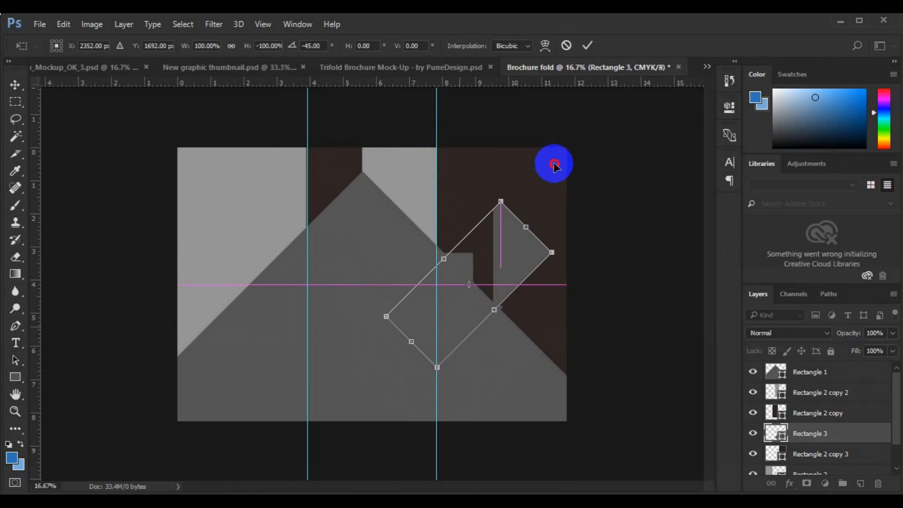
drag(554, 163, 553, 216)
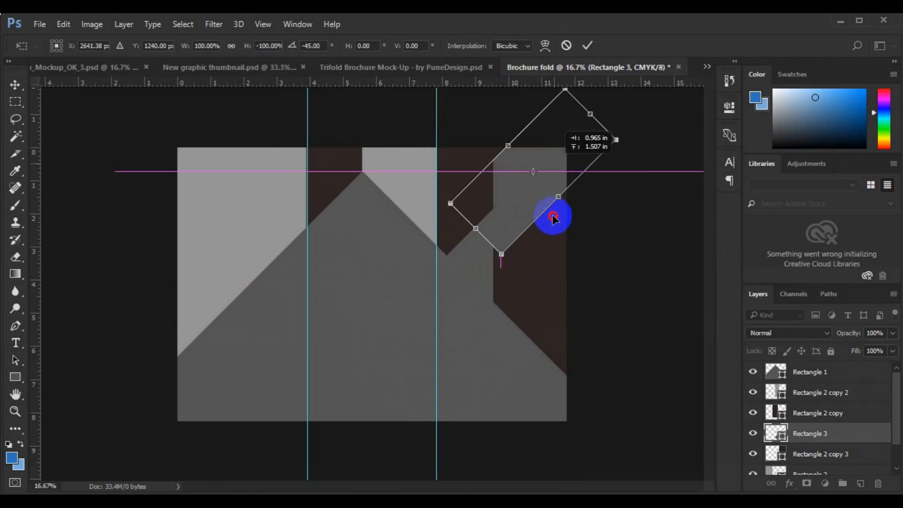
drag(552, 215, 556, 176)
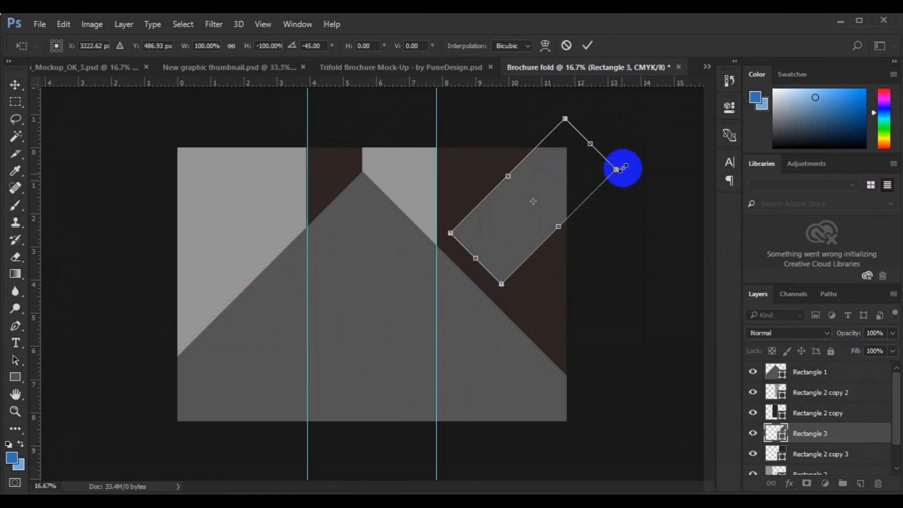
drag(618, 168, 634, 164)
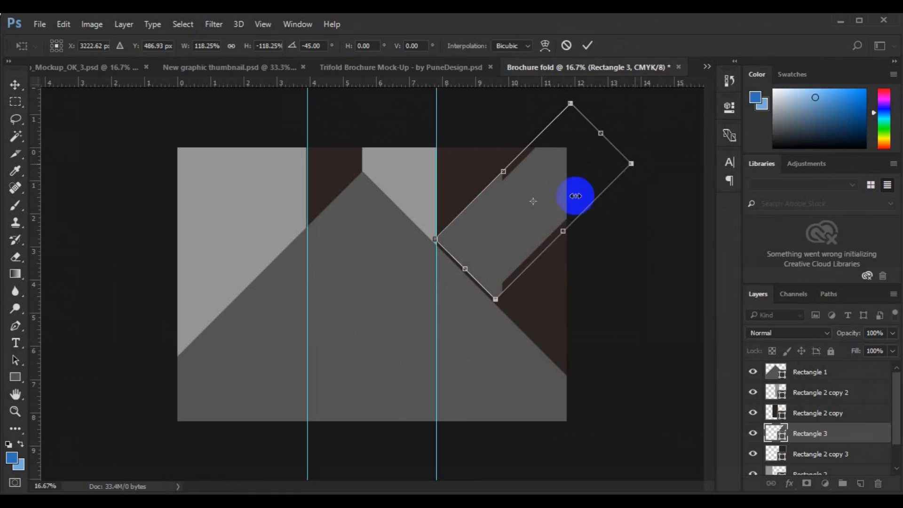
drag(519, 244, 523, 249)
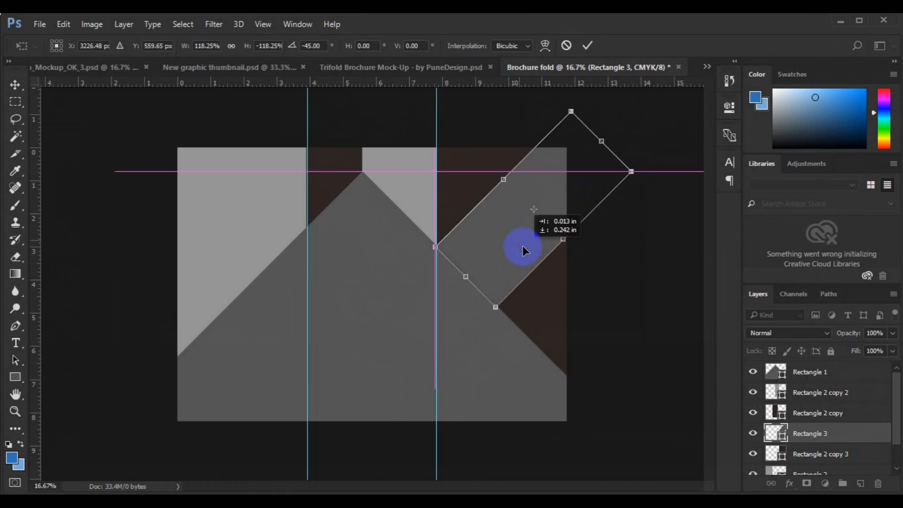
key(Return)
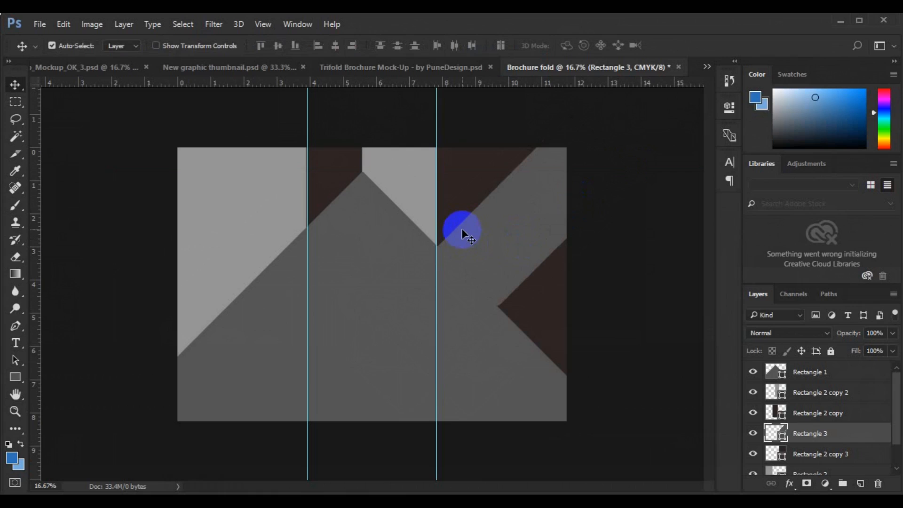
Step: Duplicate the angled rectangle over the middle of the triangle and recolour the copy pale grey-green #afb8ad
mouse_move(490, 240)
mouse_down()
mouse_move(458, 268)
mouse_move(329, 304)
mouse_up()
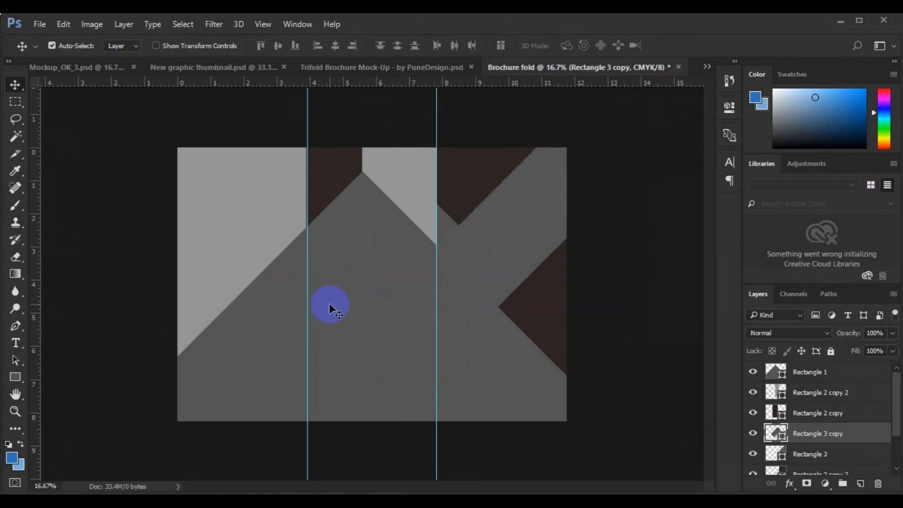
click(781, 437)
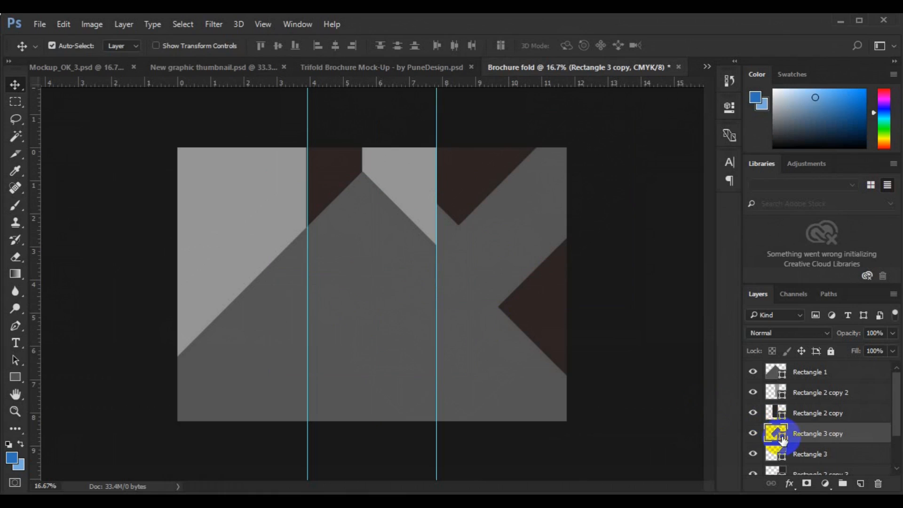
double_click(781, 437)
click(566, 279)
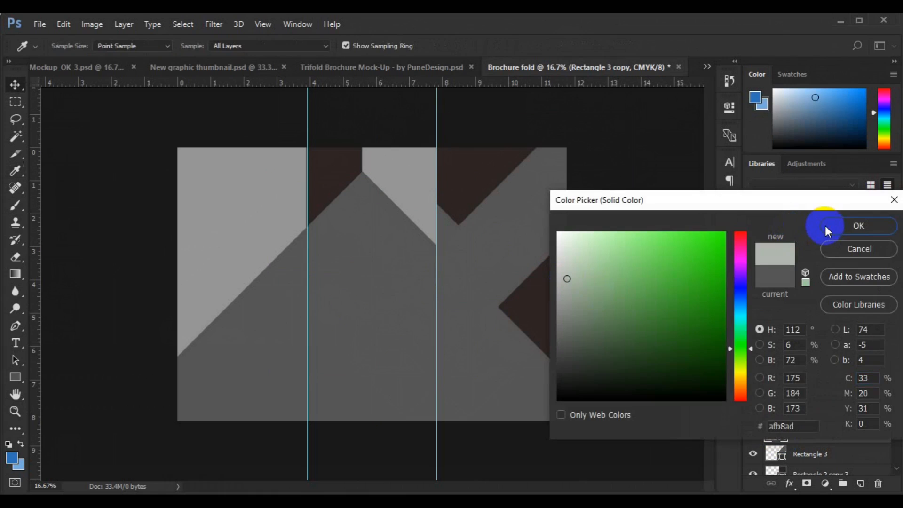
click(825, 226)
Step: Place the pale strip on the top layer just beneath the triangle's peak, and shift the third-panel strip down and outward
drag(822, 433, 824, 369)
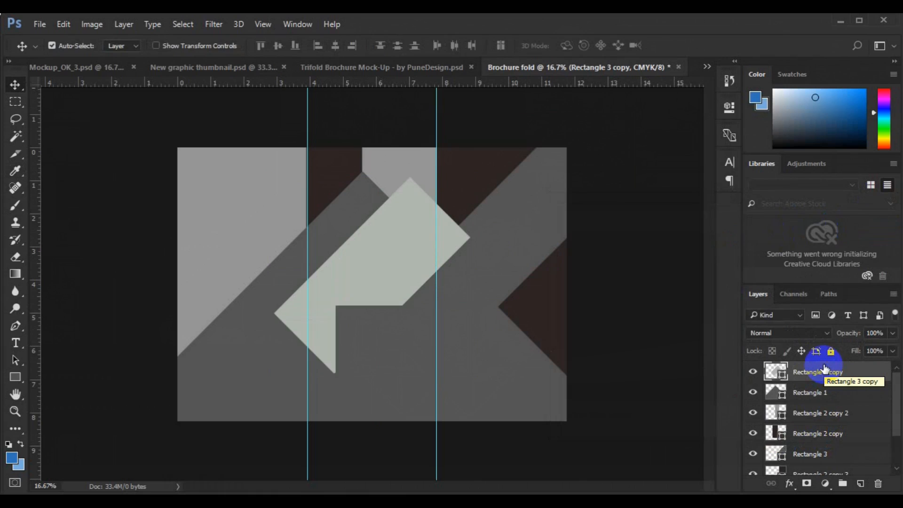
drag(348, 311, 337, 275)
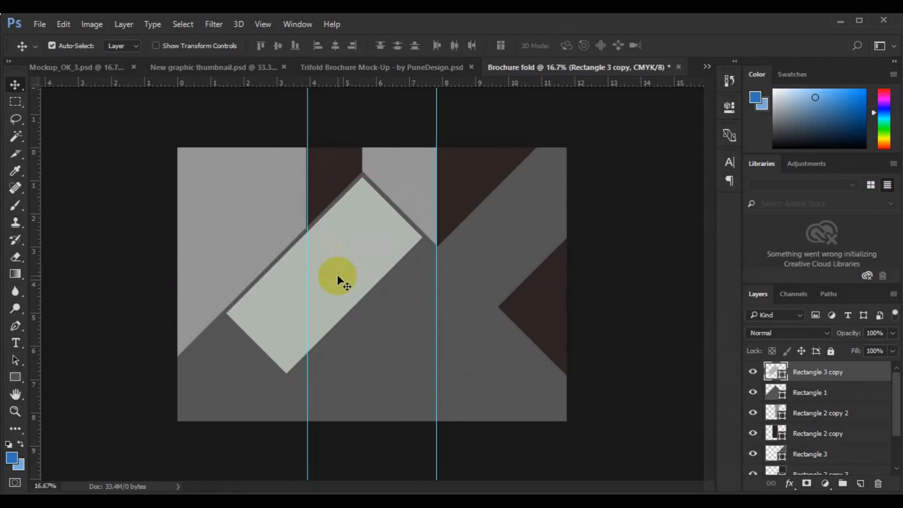
drag(523, 224, 550, 261)
Step: Recolour the large triangle spanning the three panels white, #ffffff
click(780, 394)
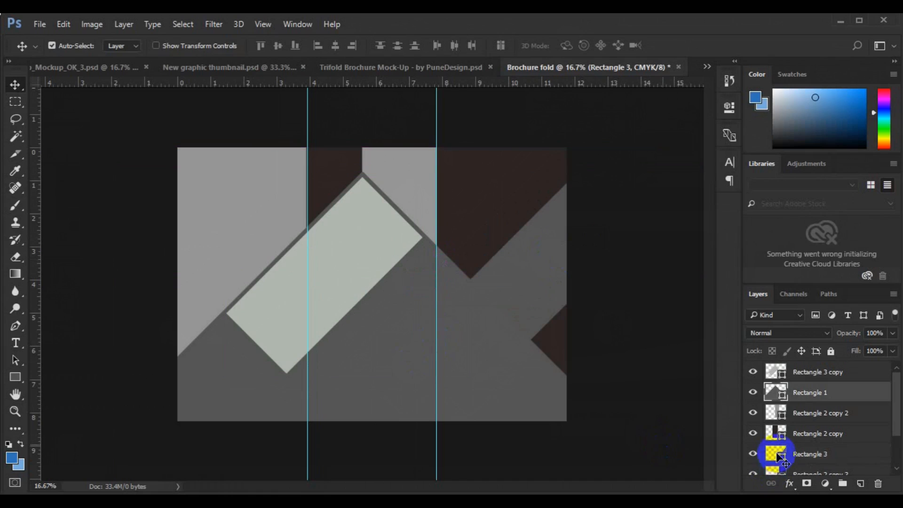
double_click(782, 396)
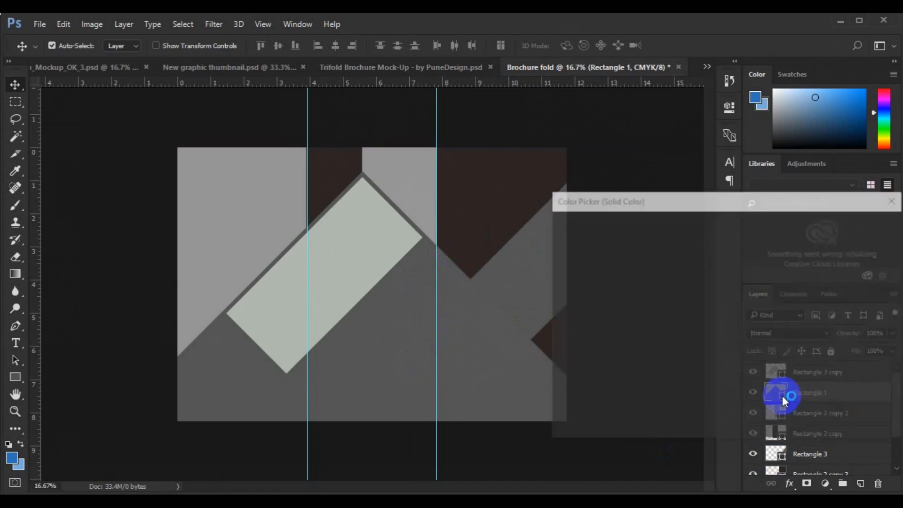
double_click(777, 425)
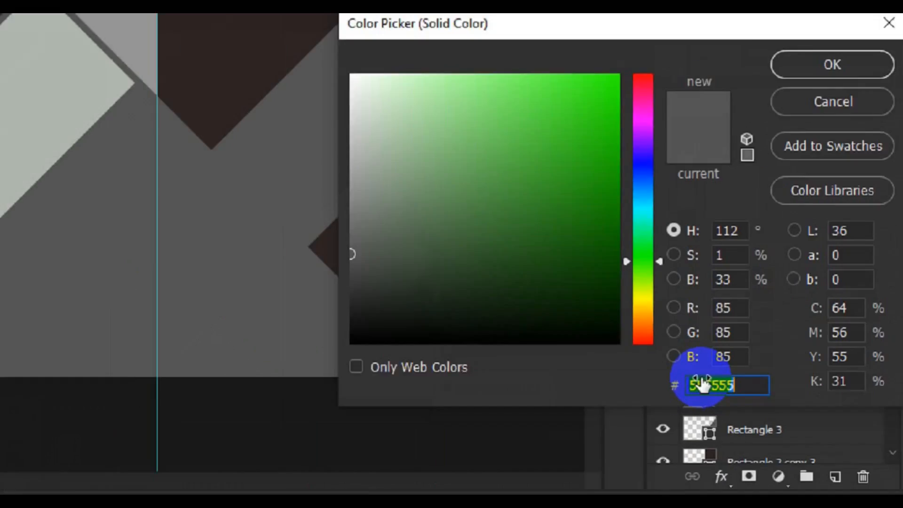
text(ffffff)
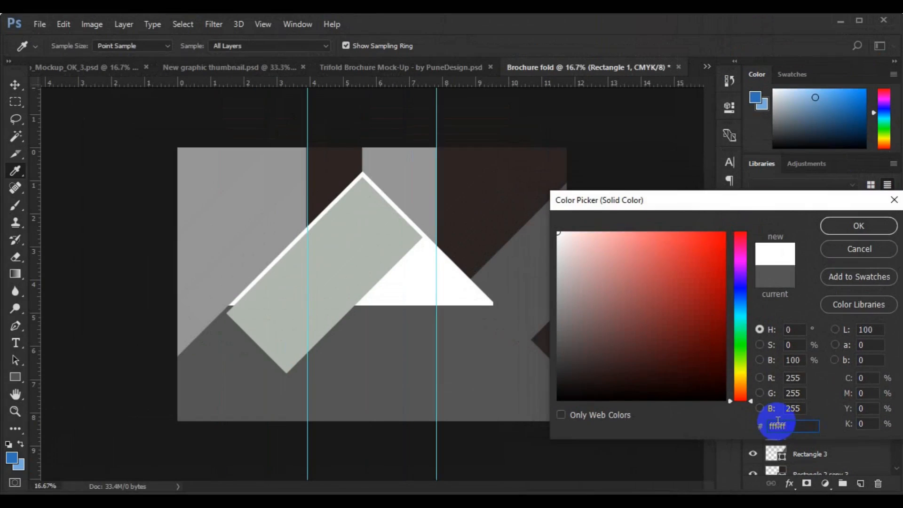
click(852, 227)
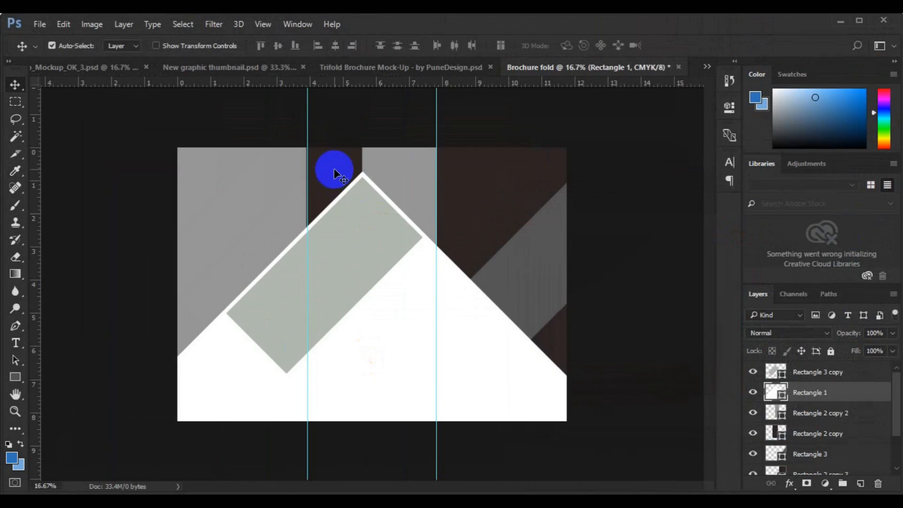
Step: Recolour the dark brown rectangle behind the triangle's peak in the second panel blue, #3f9cd7
click(782, 438)
double_click(782, 437)
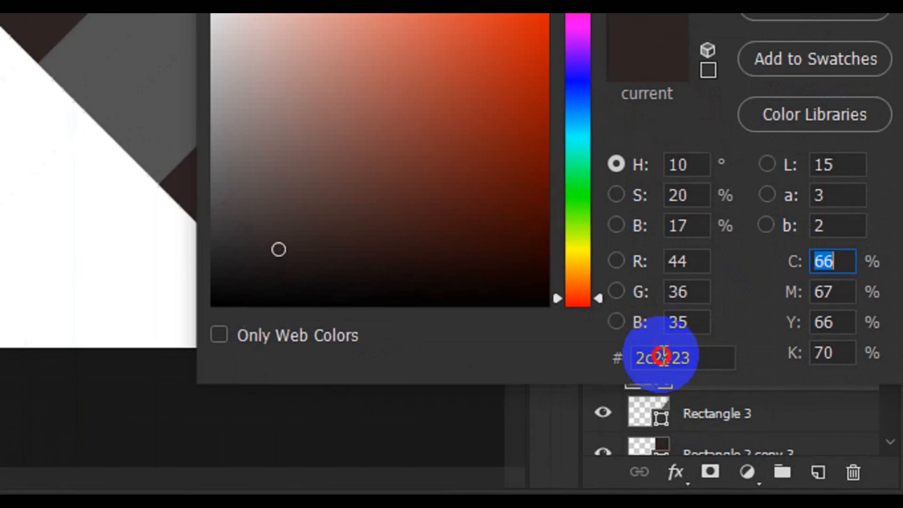
click(662, 358)
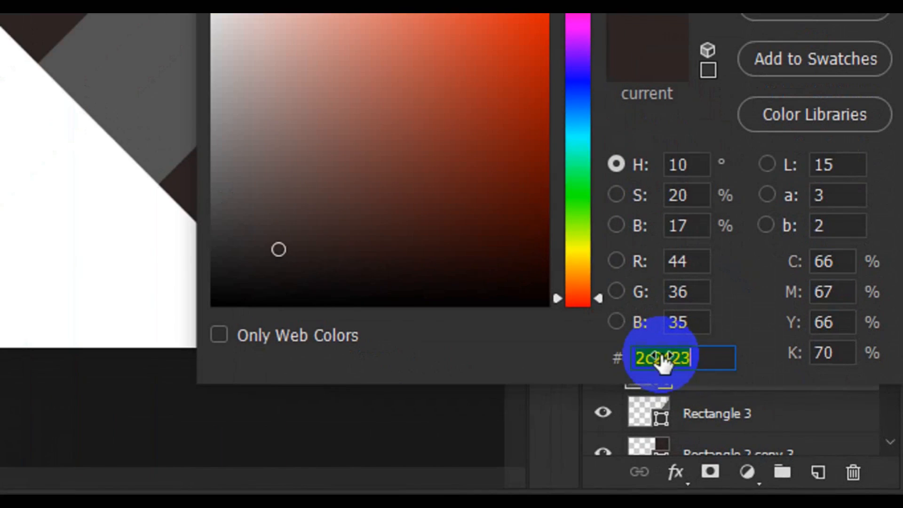
key(ctrl+v)
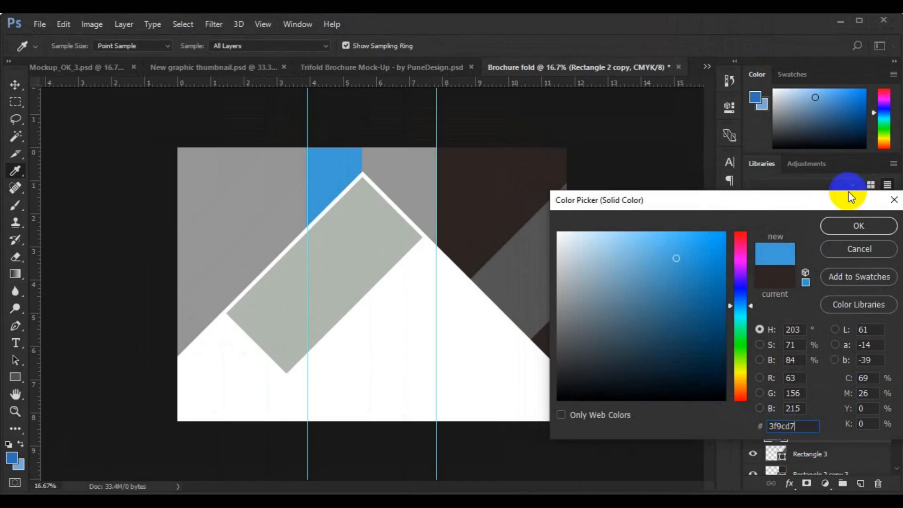
click(847, 225)
Step: Recolour the dark brown rectangle filling the third panel's background with the same blue, #3f9cd7
click(500, 187)
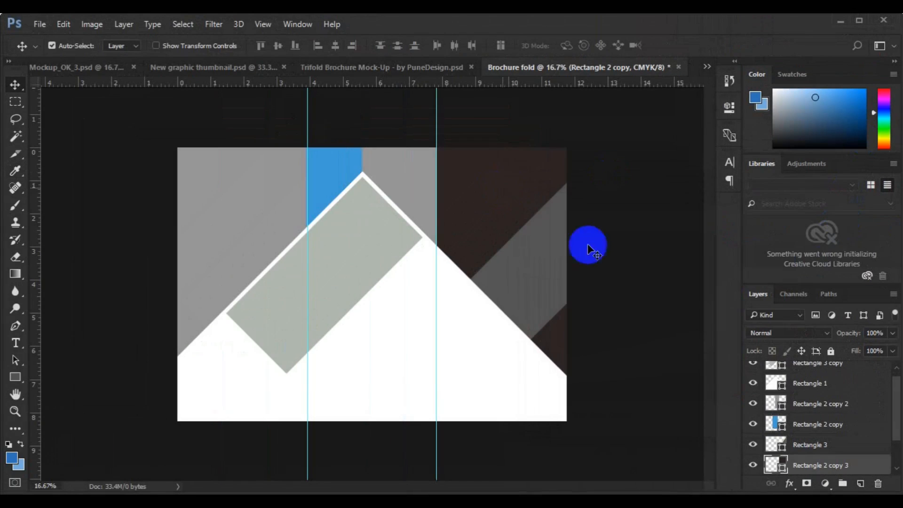
click(783, 472)
double_click(783, 472)
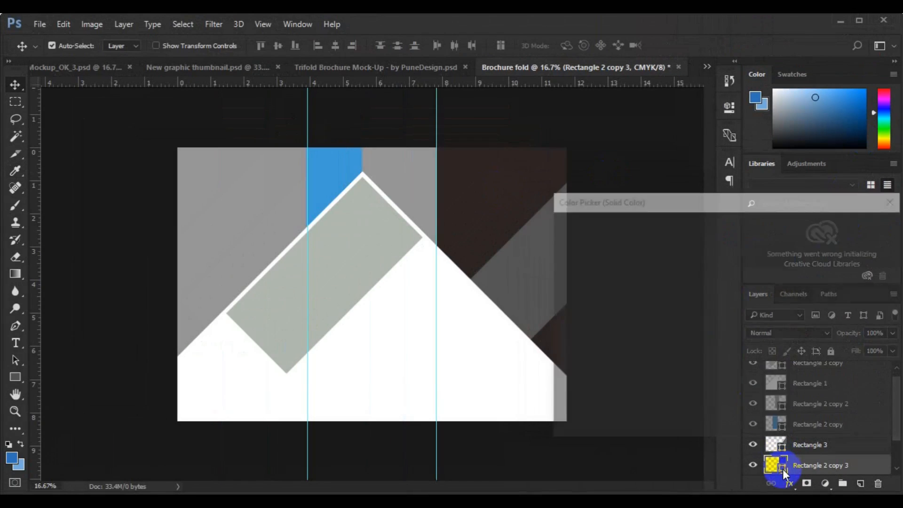
click(779, 425)
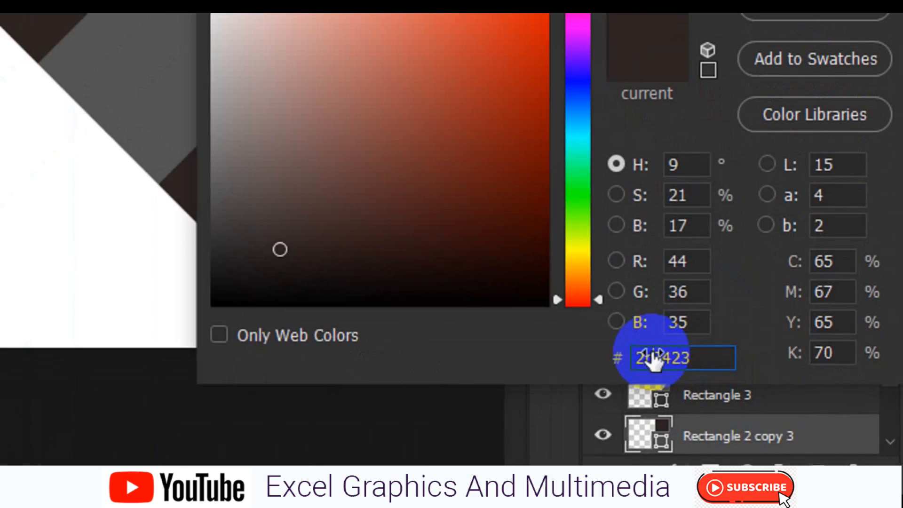
double_click(779, 425)
text(3f9cd7)
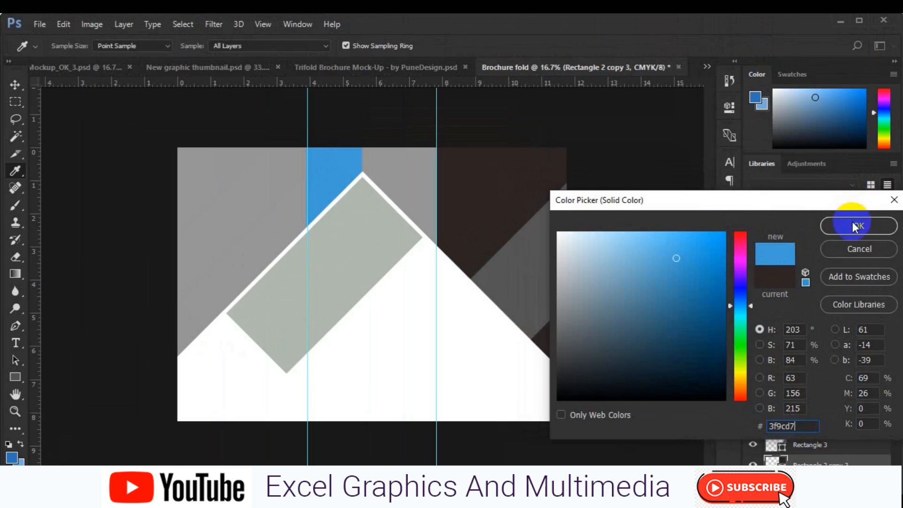
click(853, 224)
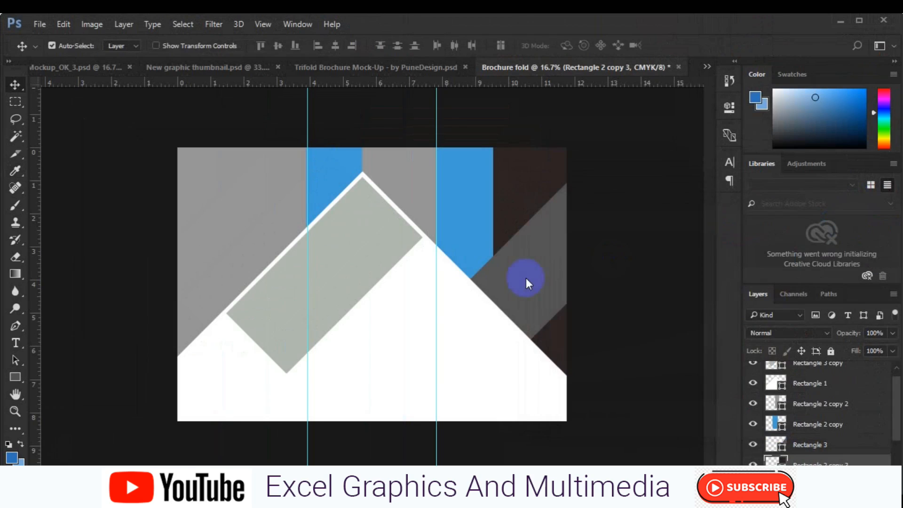
Step: Give the dark grey angled strip in the third panel a white stroke about 37 px wide
click(526, 278)
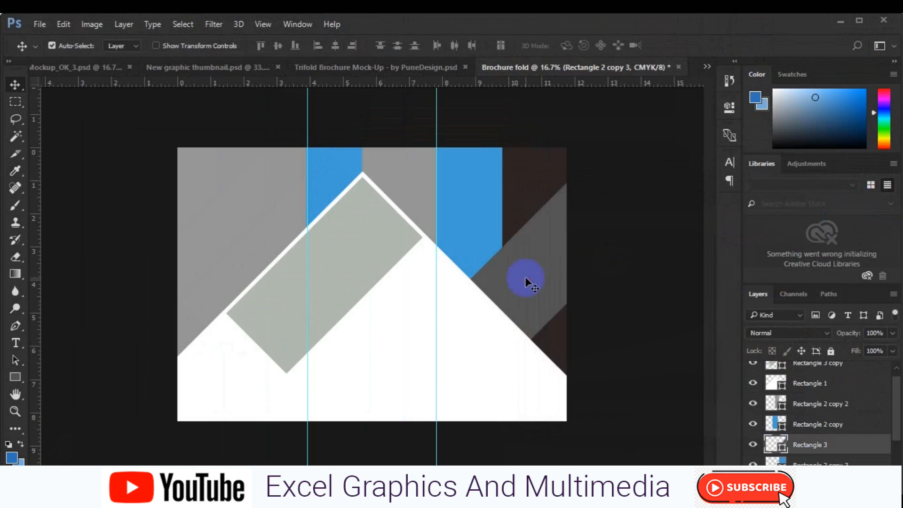
click(15, 379)
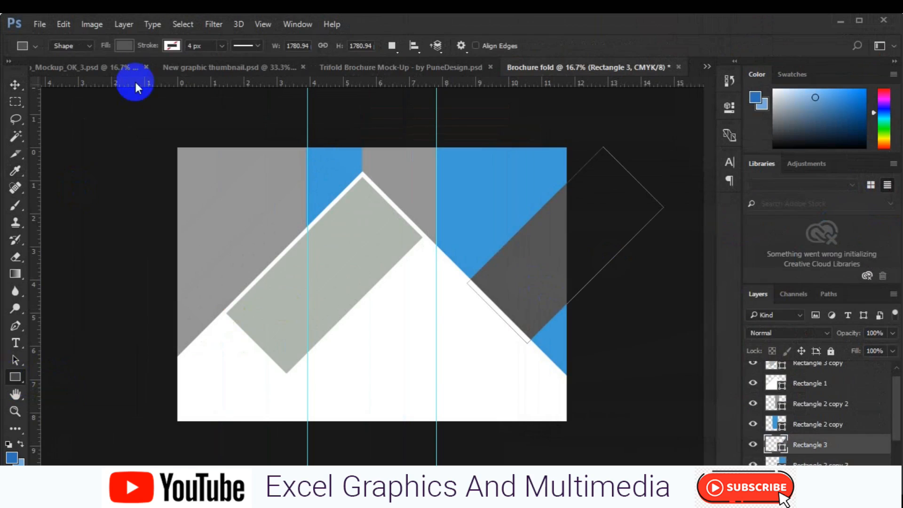
click(171, 45)
click(155, 117)
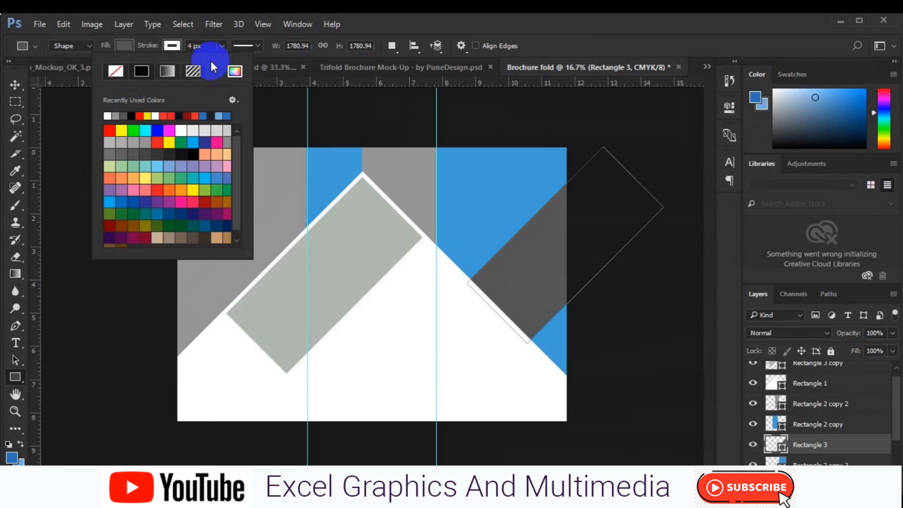
click(223, 46)
drag(233, 56, 233, 61)
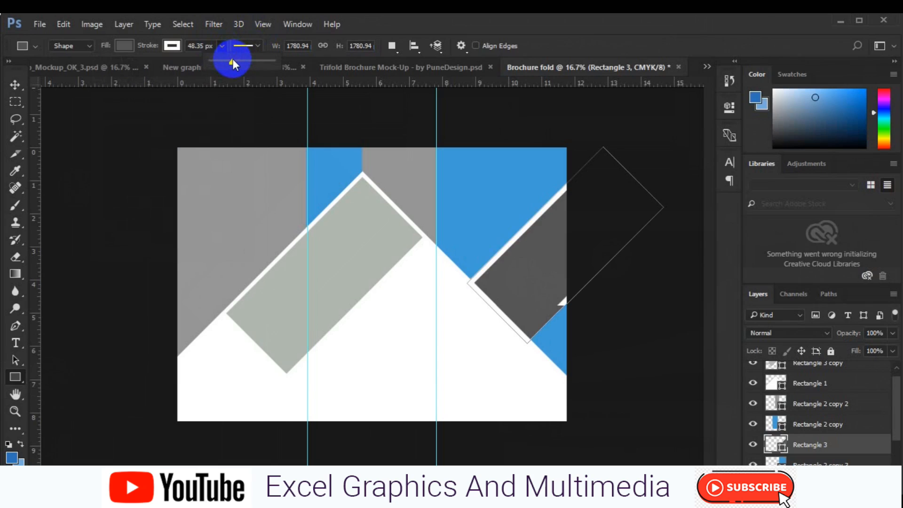
drag(232, 60, 230, 61)
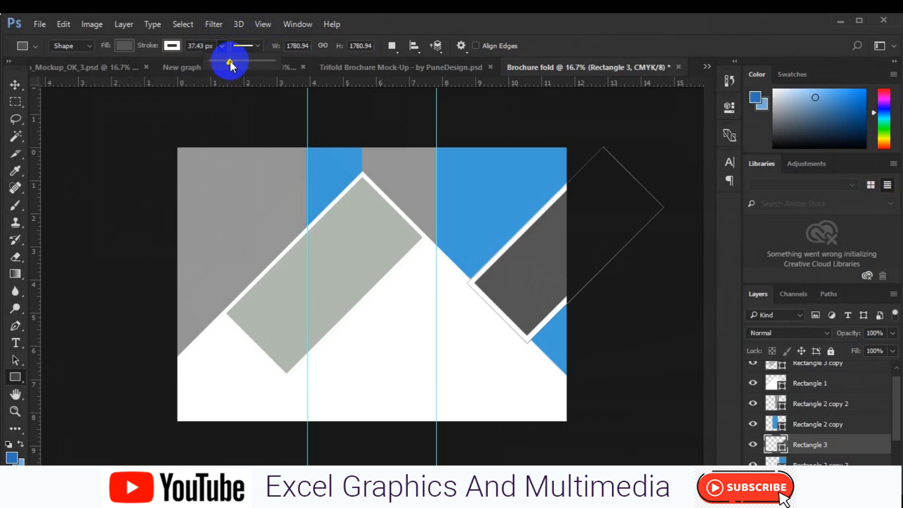
click(14, 85)
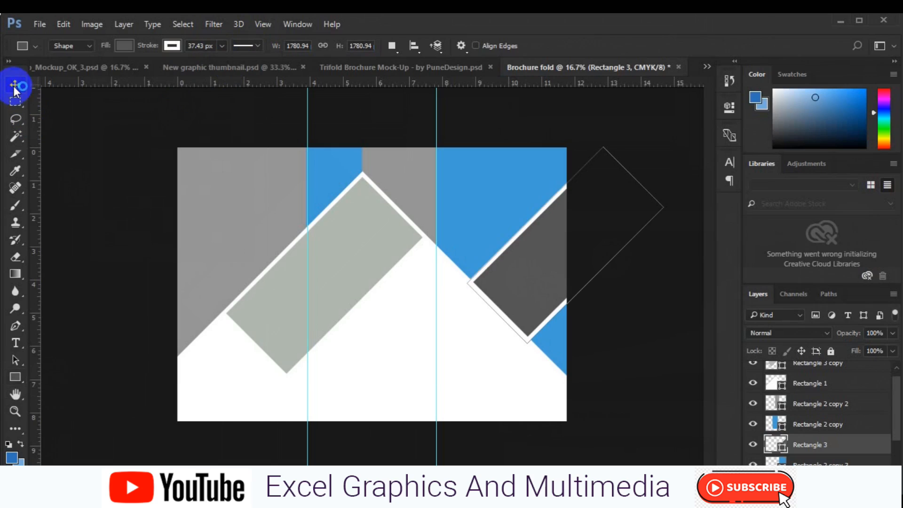
Step: Recolour the grey rectangle between the triangle's peak and the second guide dark navy, #03121c
click(362, 178)
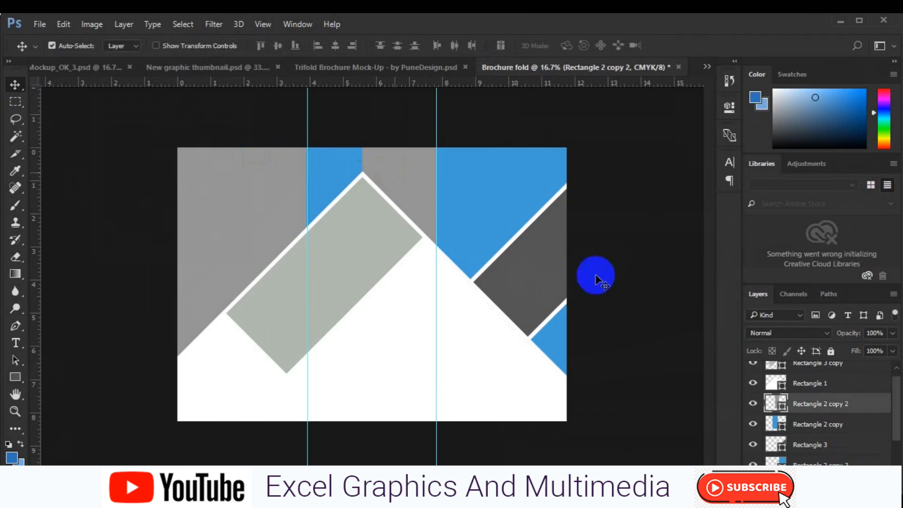
click(781, 406)
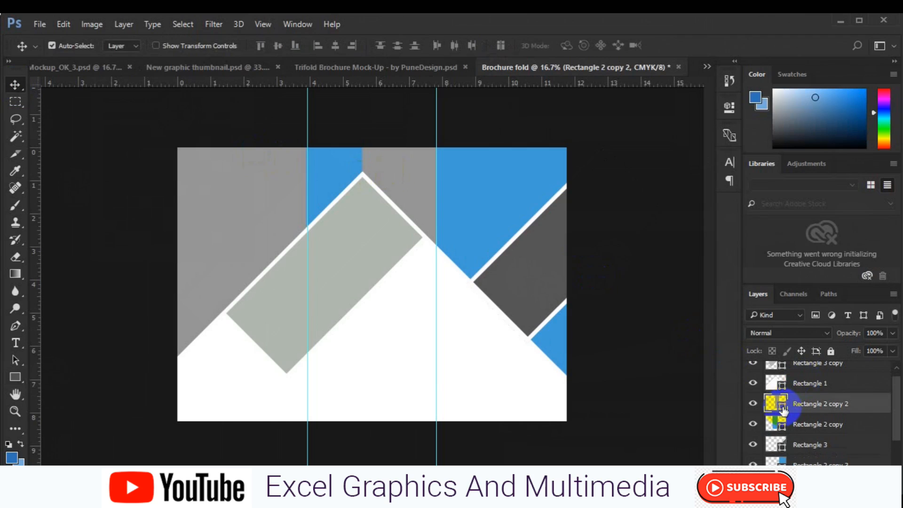
double_click(782, 406)
click(790, 420)
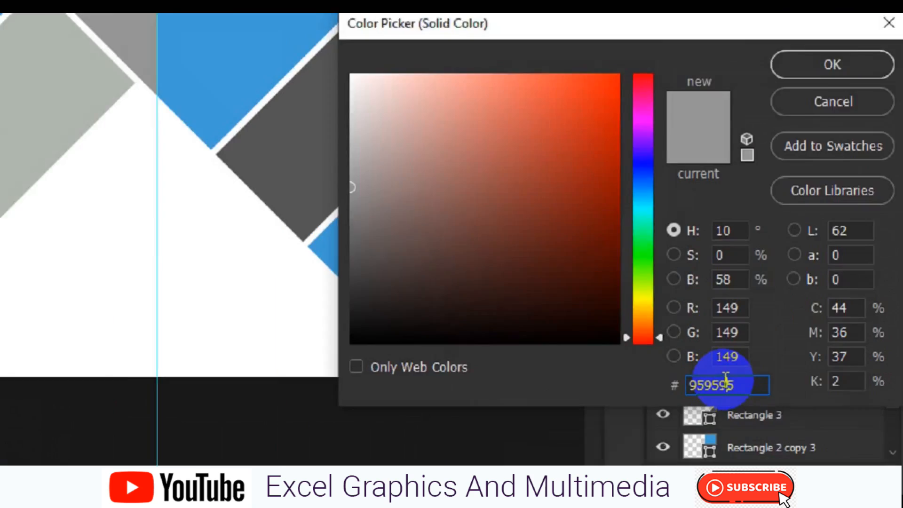
text(03121c)
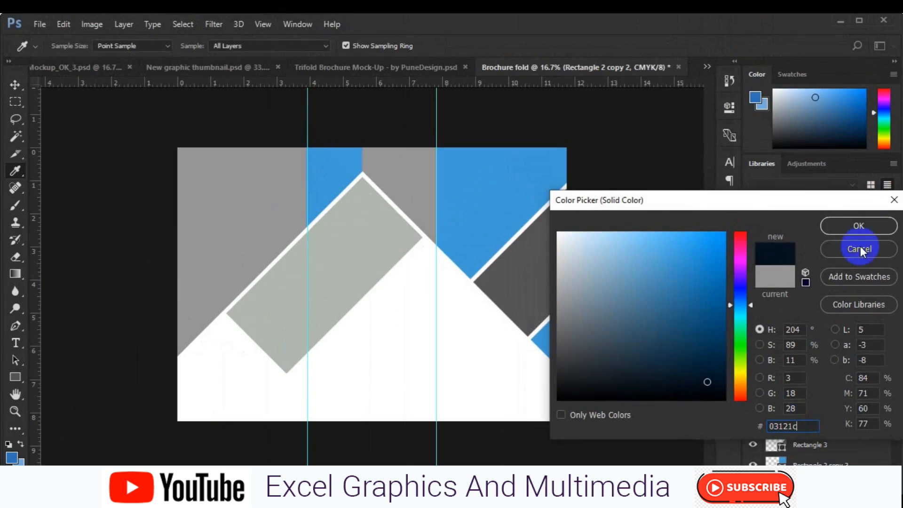
click(859, 225)
Step: Recolour the grey rectangle behind the first panel with the same dark navy, #03121c
click(754, 443)
click(776, 463)
double_click(776, 463)
click(795, 426)
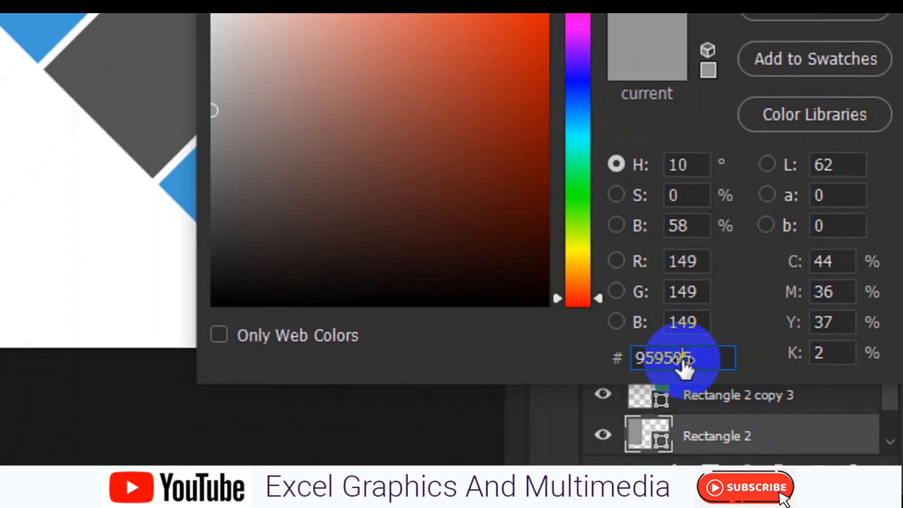
double_click(683, 361)
text(03121c)
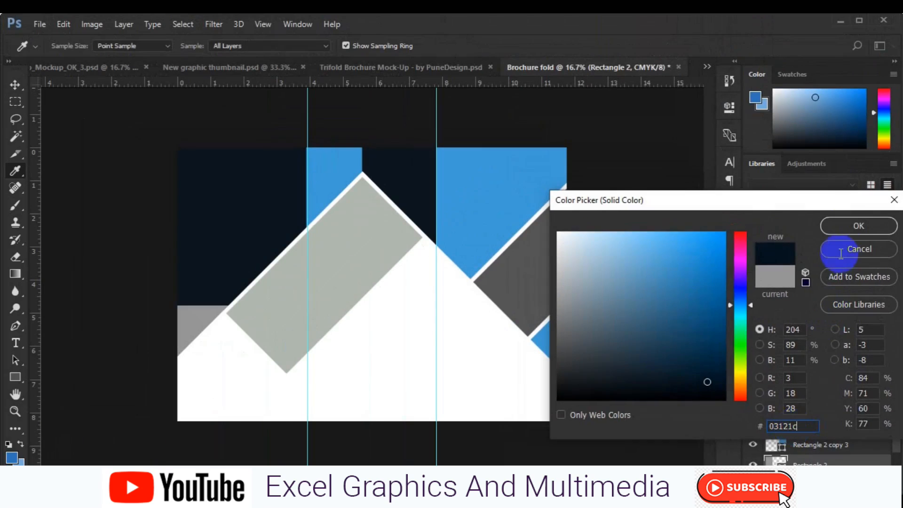
click(854, 227)
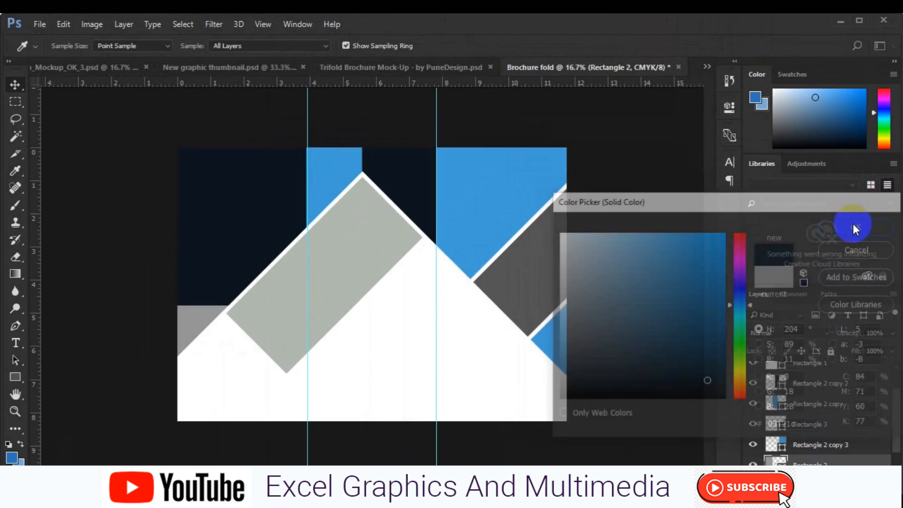
Step: Add a layer above the white triangle and draw a dark grey bar about 1176 × 102 px along the first panel's bottom edge
click(393, 367)
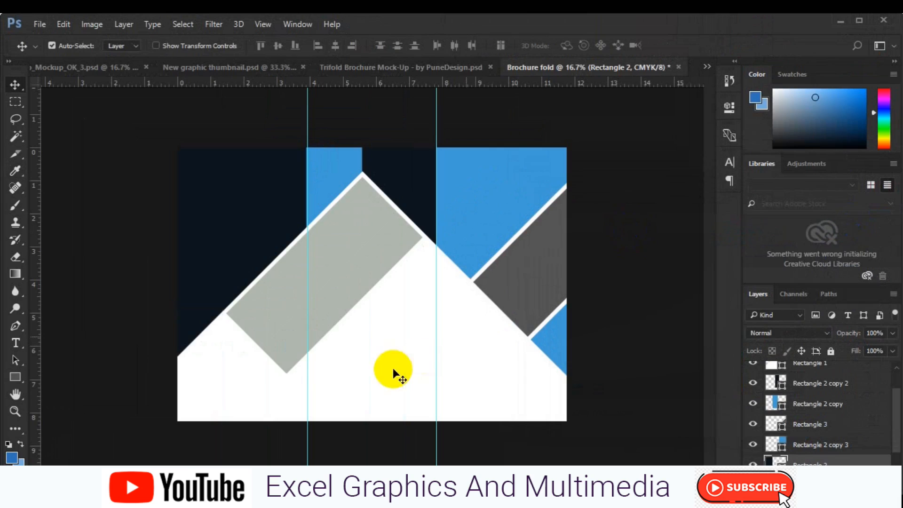
click(867, 486)
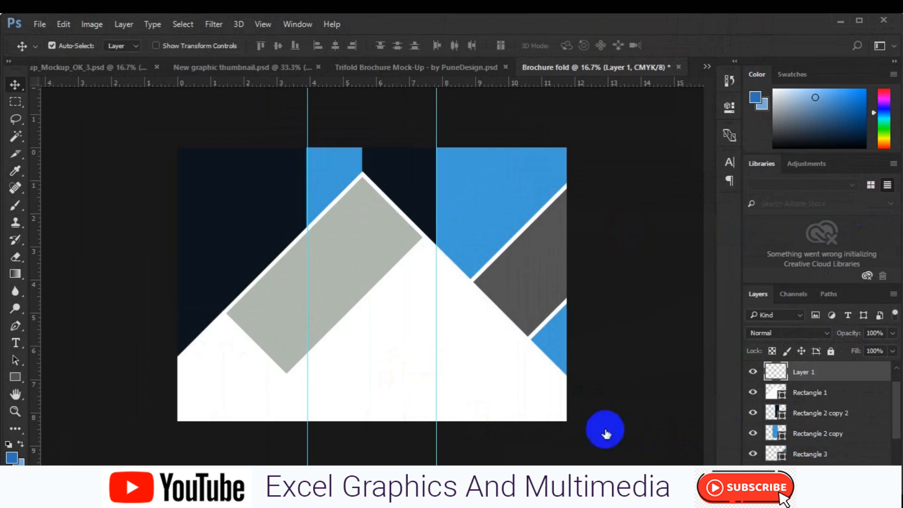
click(12, 376)
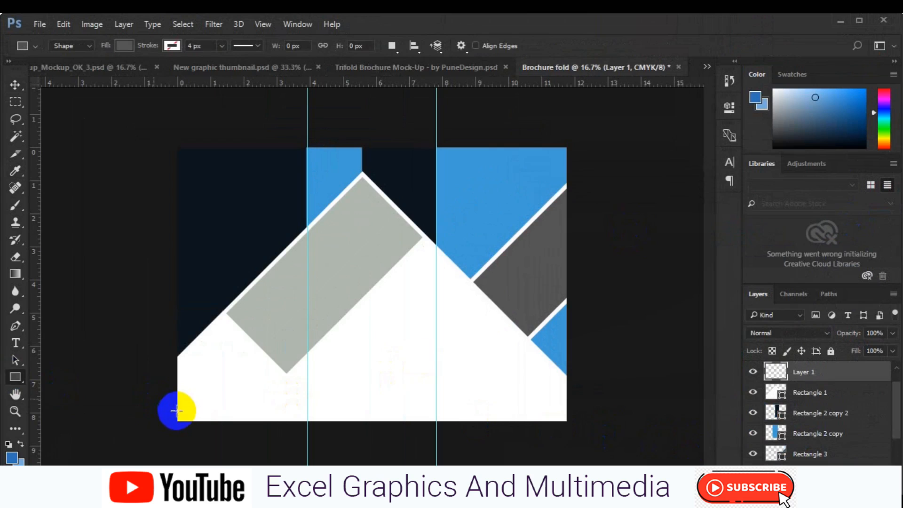
drag(177, 411, 307, 420)
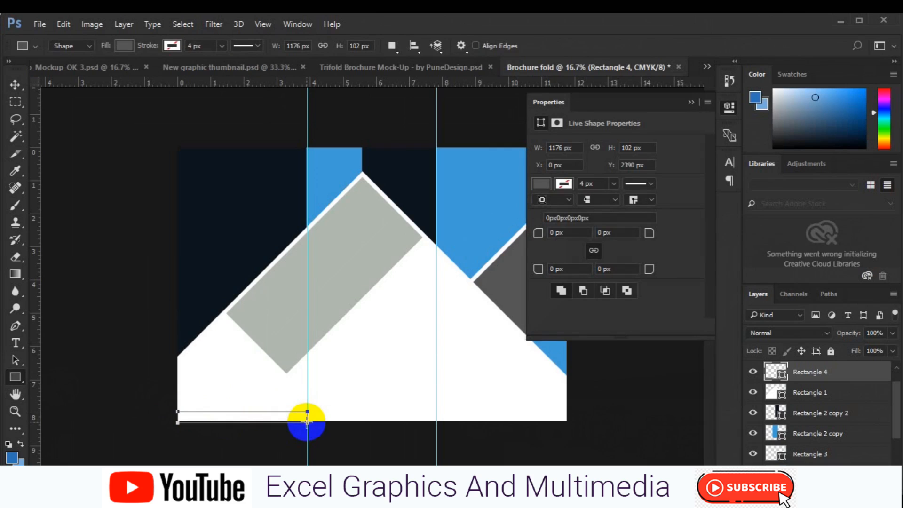
key(v)
key(v)
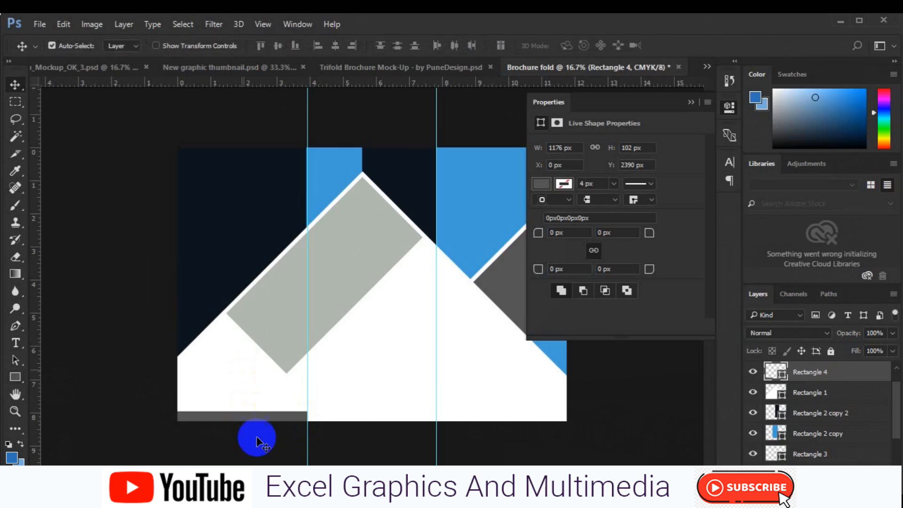
Step: Transform the dark grey bar to about 88% of its height and seat it on the page's bottom edge
key(ctrl+t)
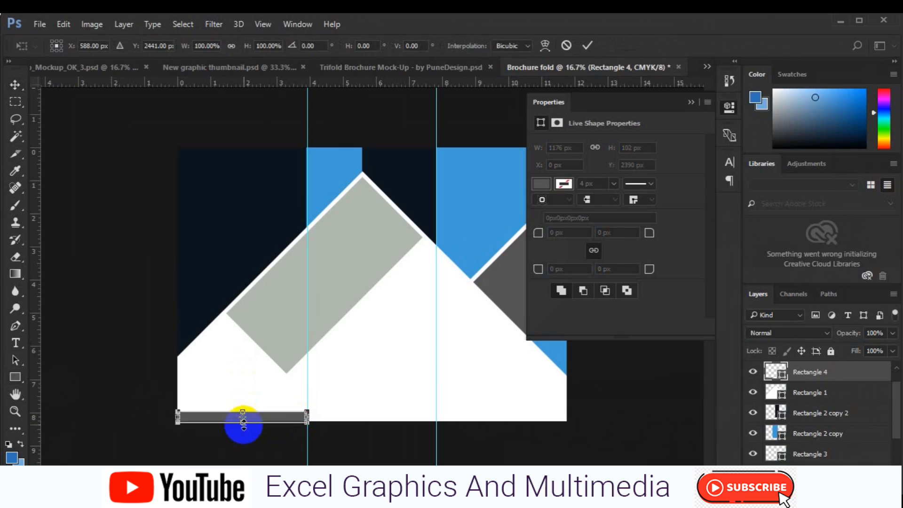
drag(243, 420, 243, 419)
key(ctrl+plus)
click(710, 472)
click(711, 474)
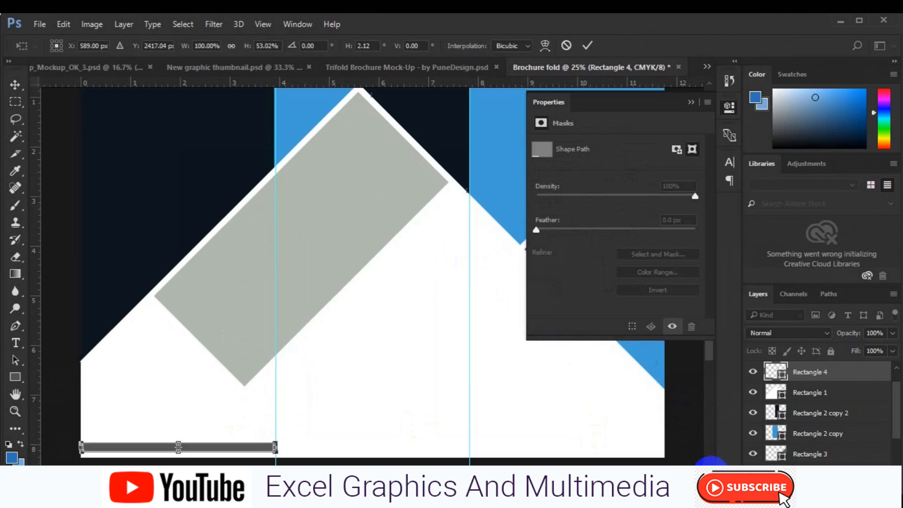
click(711, 474)
scroll(181, 435, down, 2)
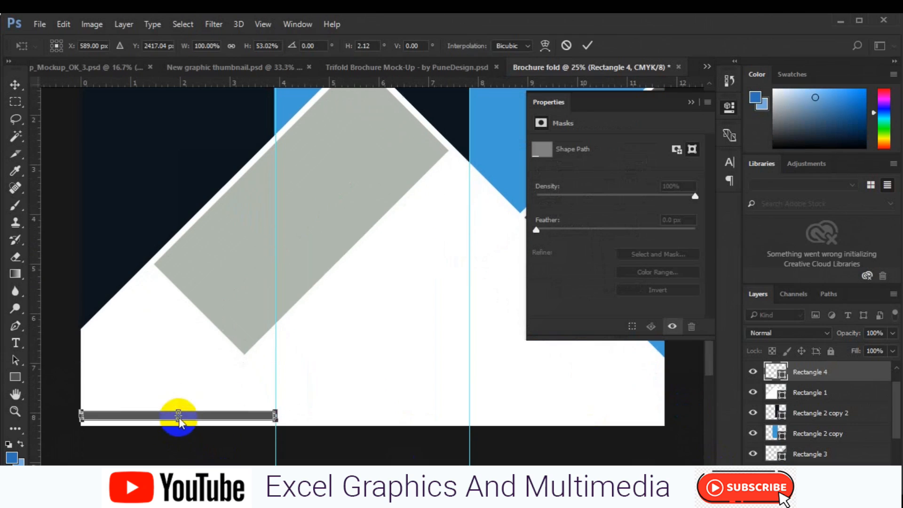
scroll(188, 421, down, 2)
drag(178, 396, 178, 402)
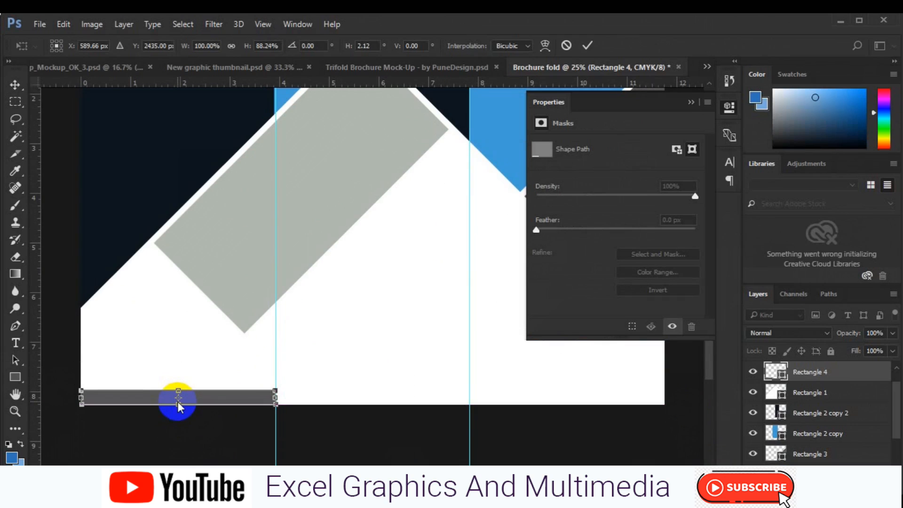
key(Return)
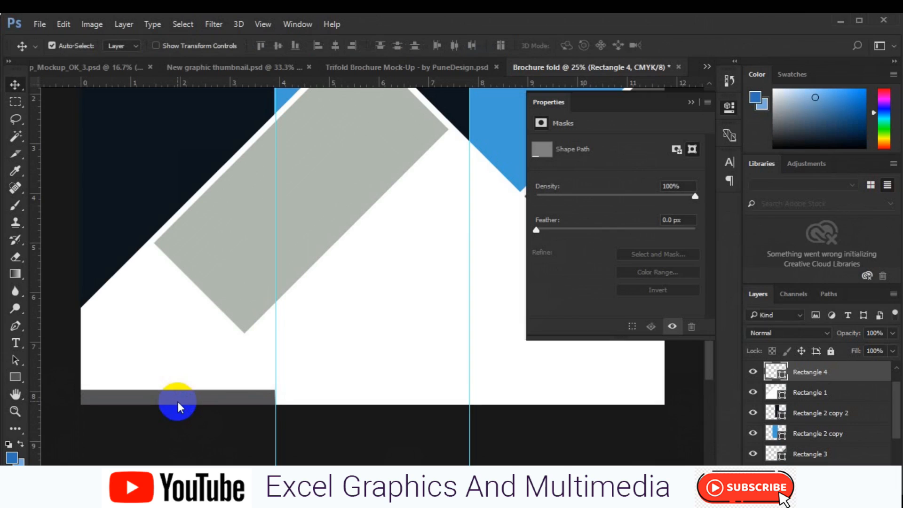
Step: Duplicate the dark grey bar and recolour the copy with the blue sampled from the third panel, #409cd6
key(ctrl+j)
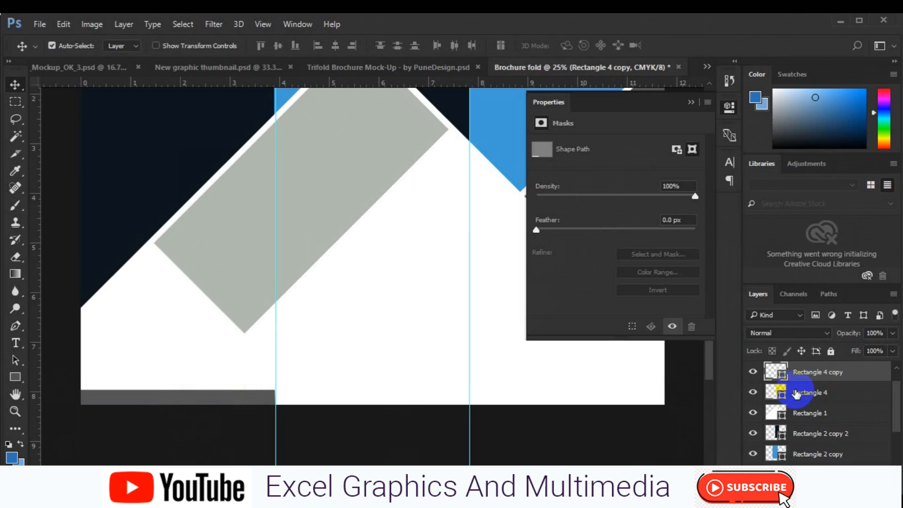
click(796, 393)
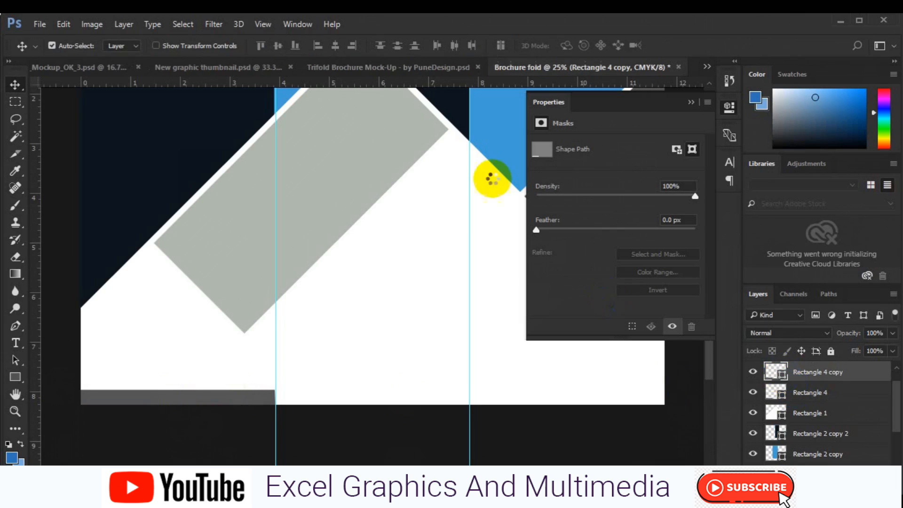
click(510, 148)
click(833, 223)
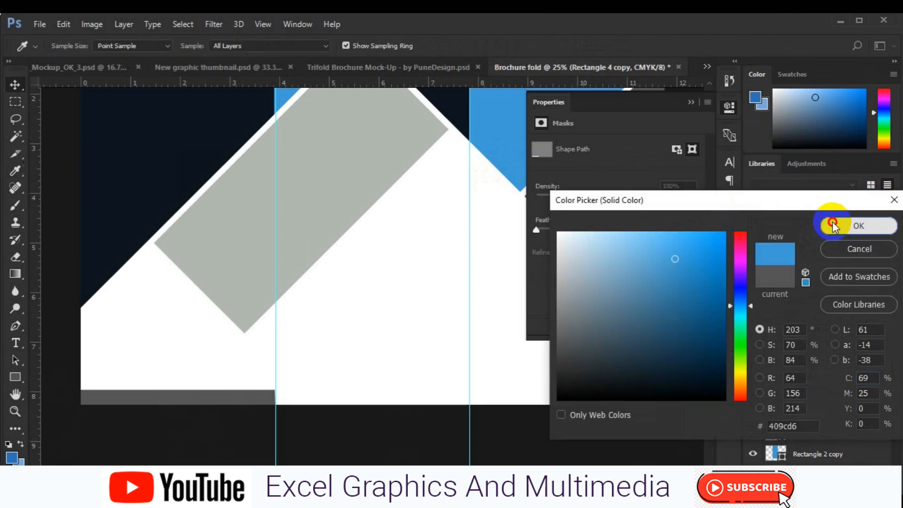
Step: Nudge the original dark grey bar upward to leave a thin strip above the blue bar
click(819, 396)
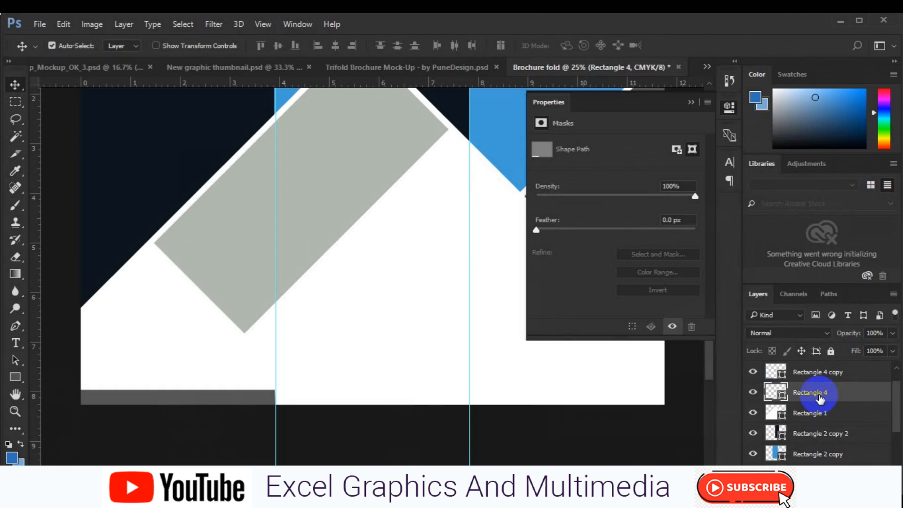
key(alt+BackSpace)
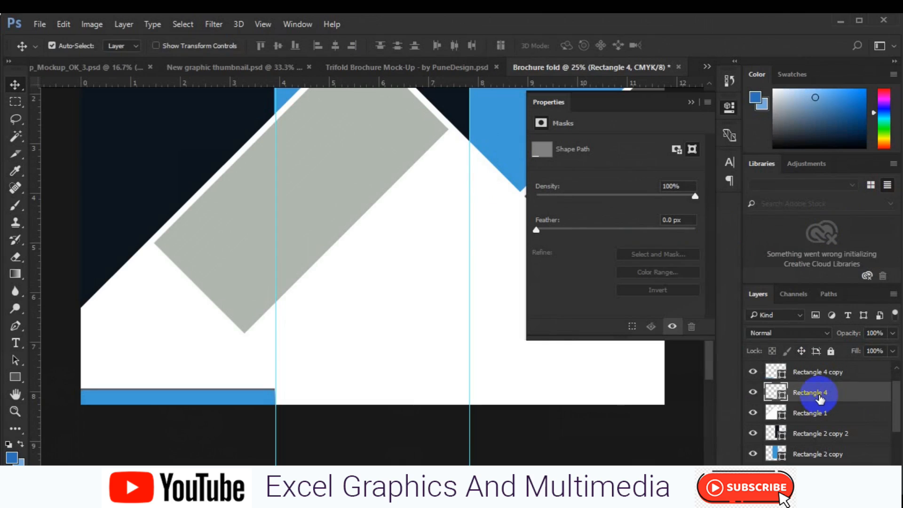
key(shift+Up)
key(shift+Up)
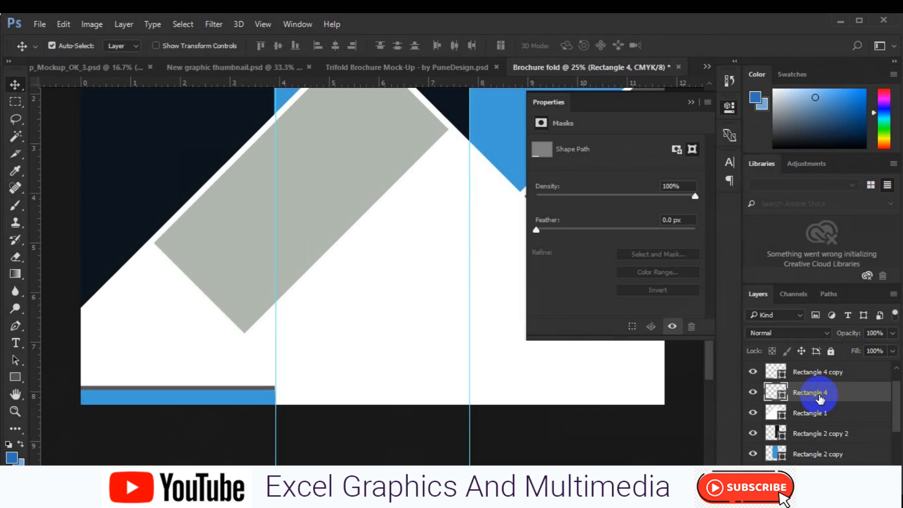
key(ctrl+t)
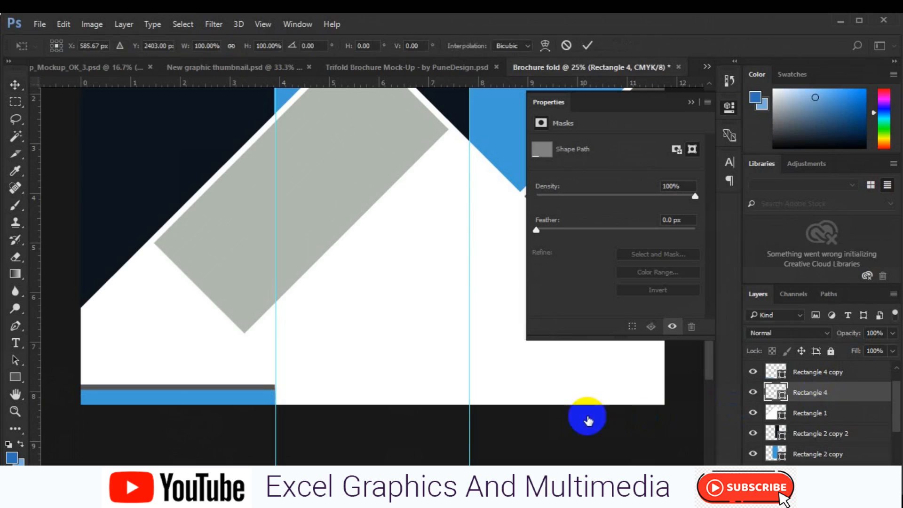
drag(275, 392, 159, 393)
key(ctrl+z)
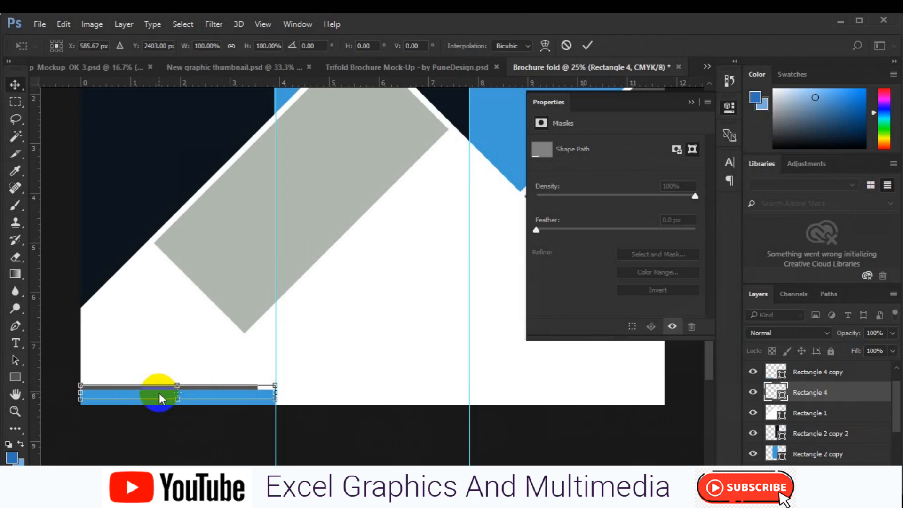
key(Return)
Step: Recolour the thin dark grey strip above the blue bar with the navy sampled from the first panel, #0b161e
double_click(783, 399)
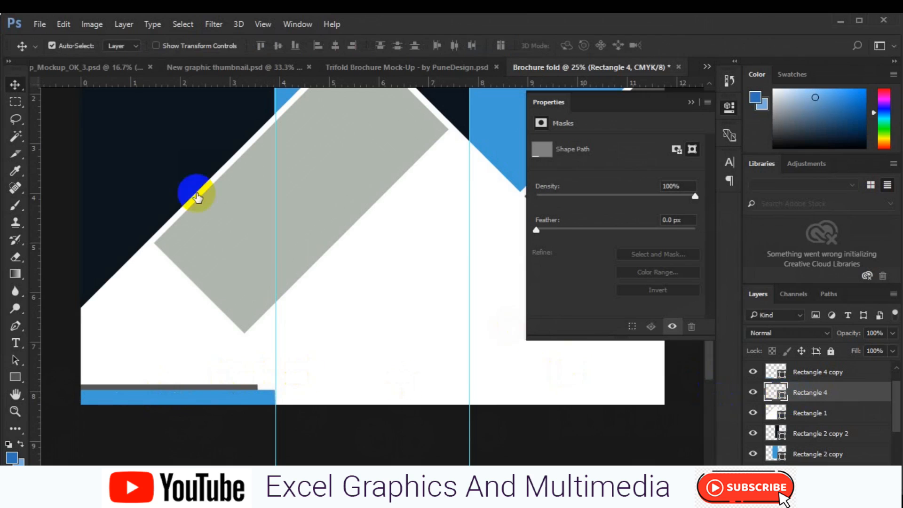
click(160, 181)
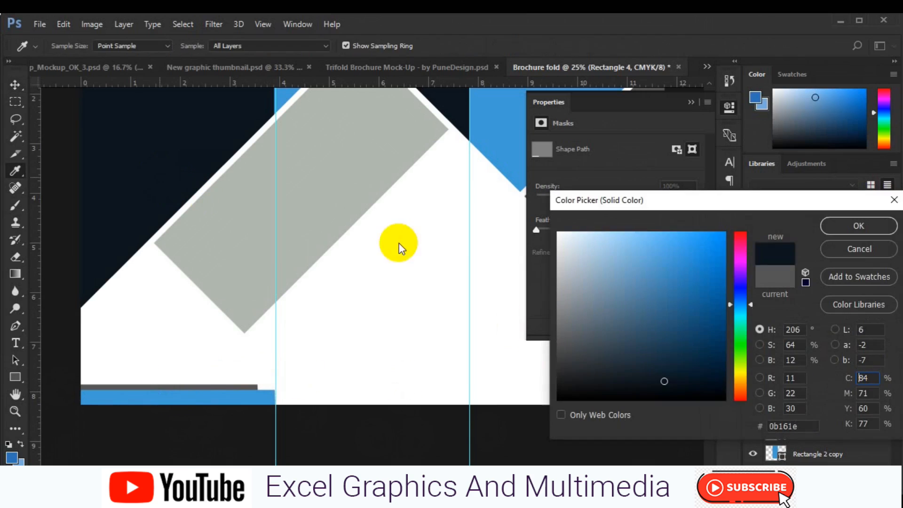
click(845, 225)
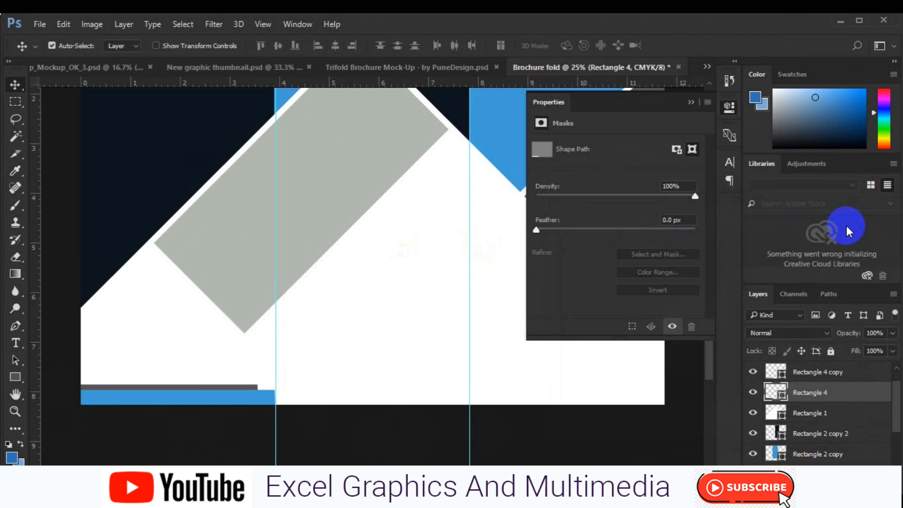
Step: Duplicate the navy strip and shrink the copy to about 21% width against the first guide
key(ctrl+j)
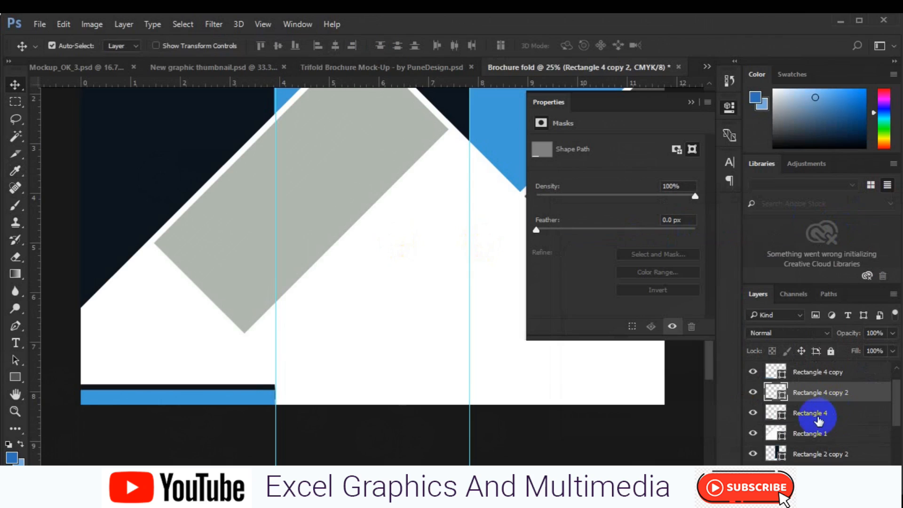
key(ctrl+t)
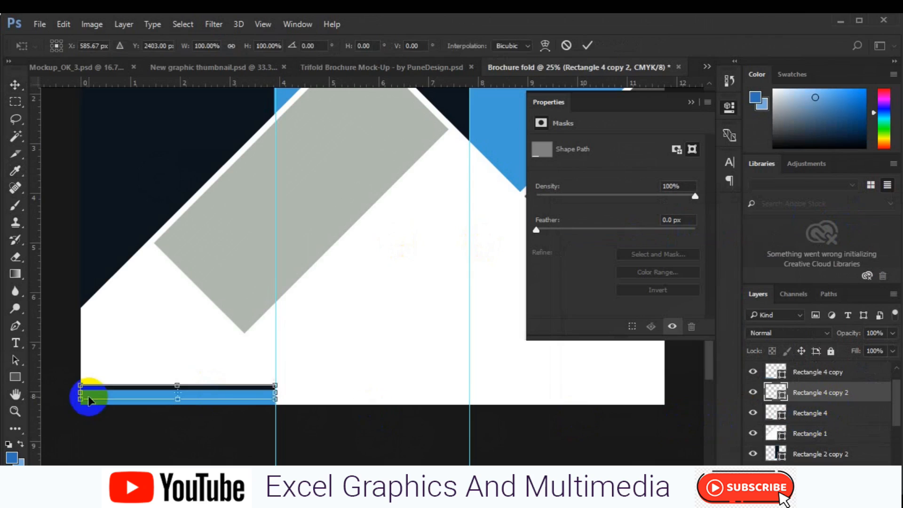
drag(81, 396, 222, 389)
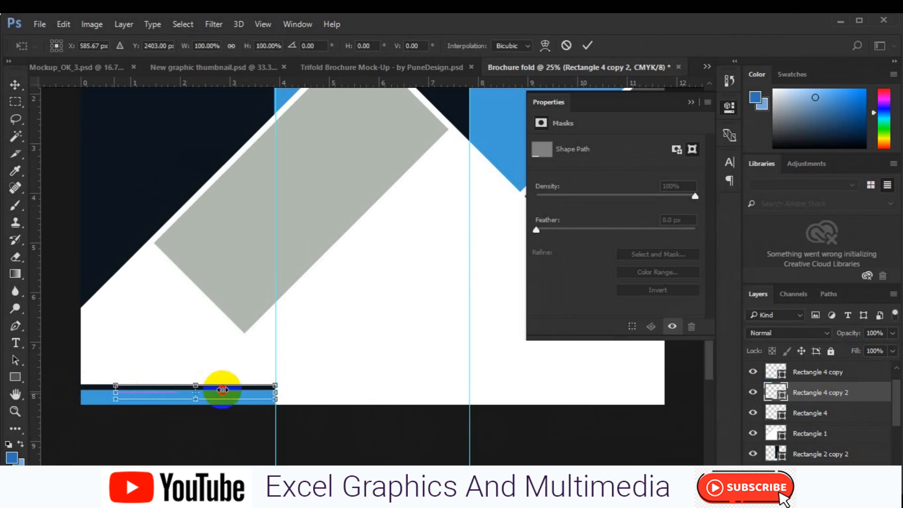
drag(233, 389, 231, 390)
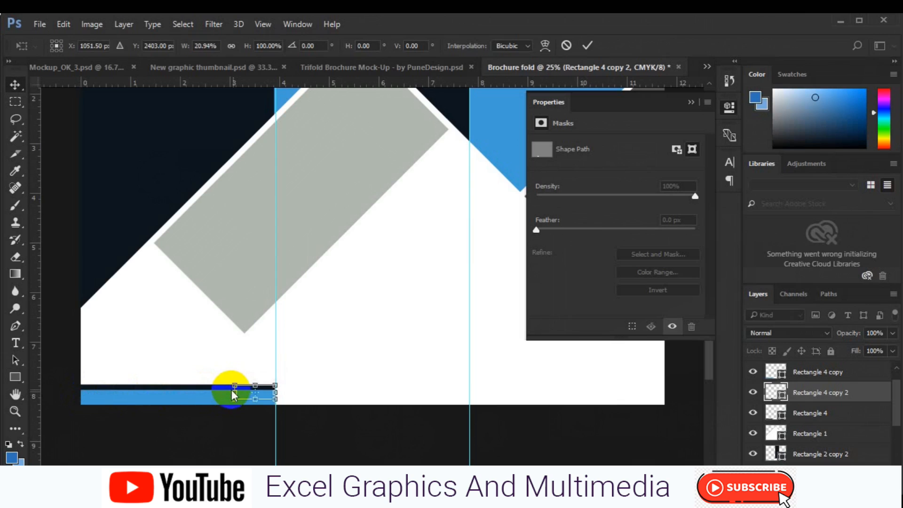
key(Return)
Step: Shorten the original navy strip to roughly the first third of the panel, keeping it against the page's left edge
click(201, 387)
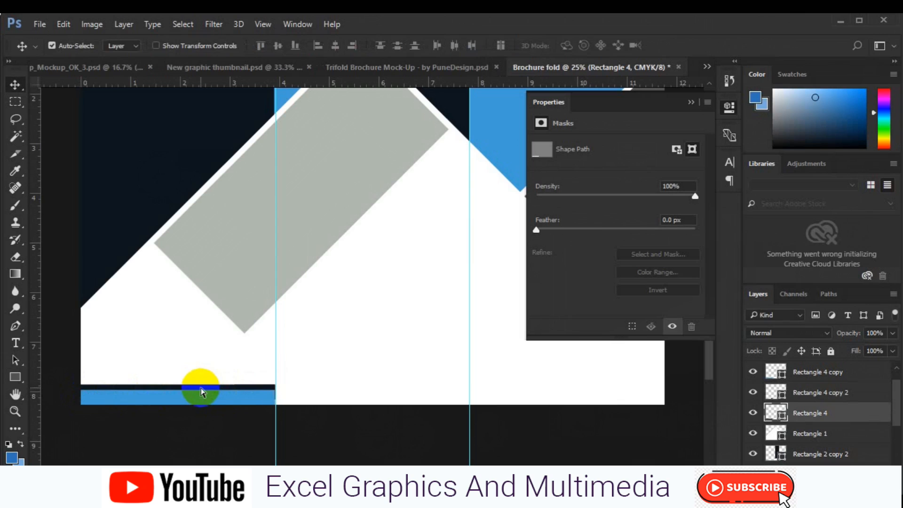
key(ctrl+t)
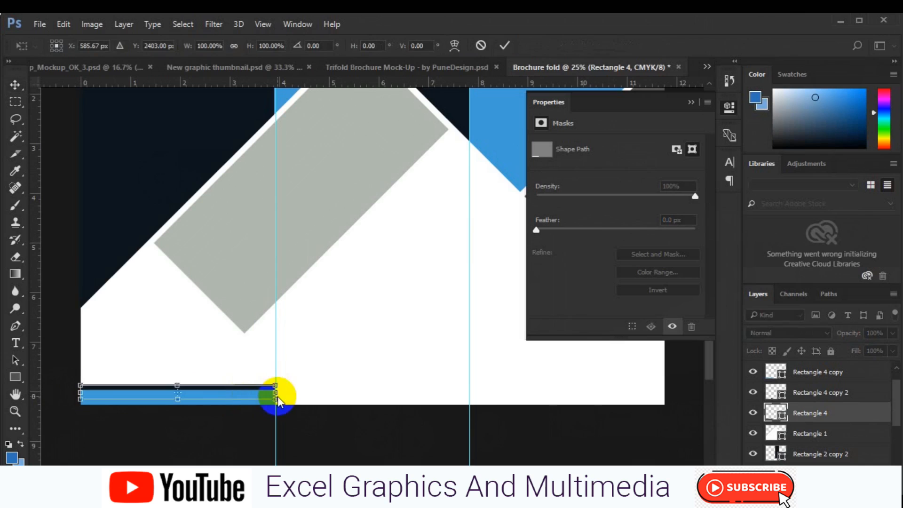
drag(222, 391, 148, 392)
key(Return)
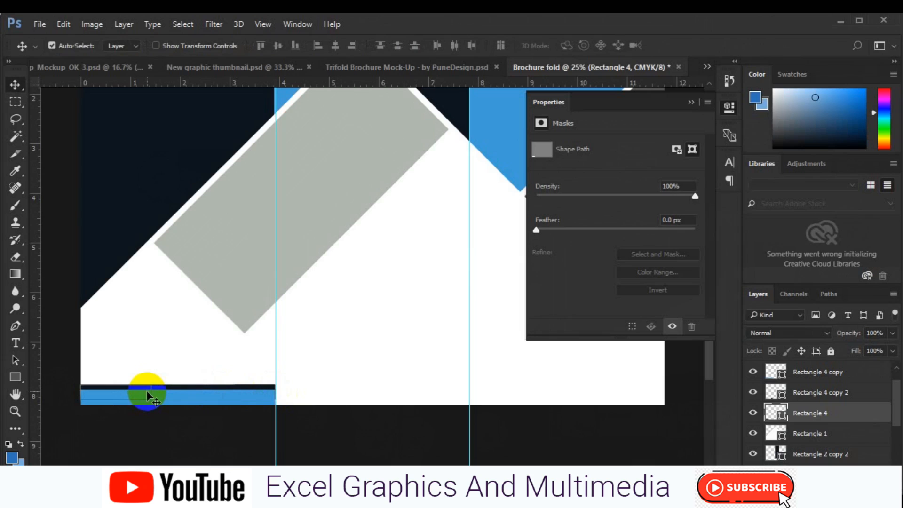
drag(146, 390, 210, 390)
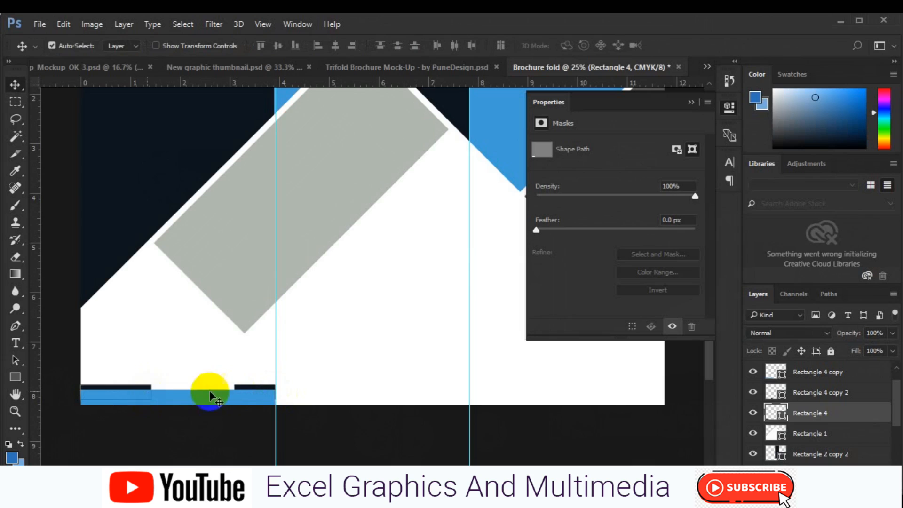
Step: Group the blue bar with the two navy strips and duplicate the group
shift+click(814, 375)
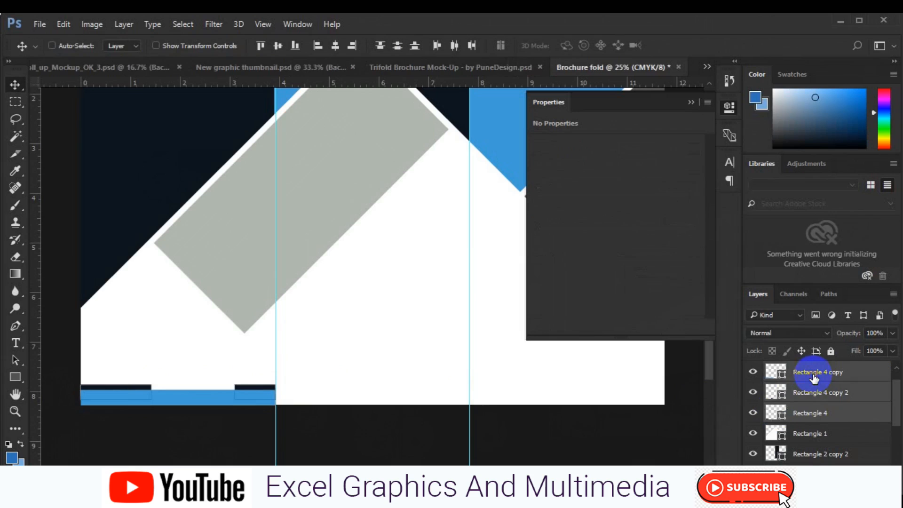
key(ctrl+g)
key(ctrl+j)
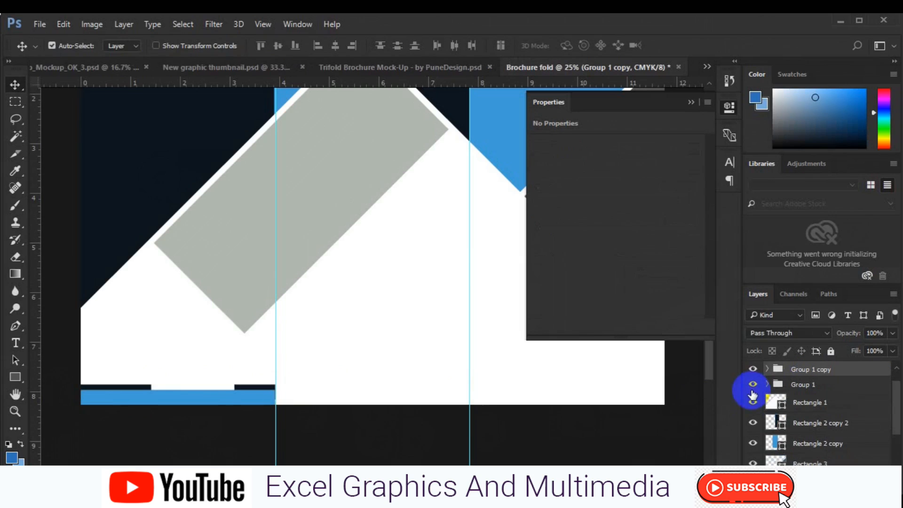
key(ctrl+t)
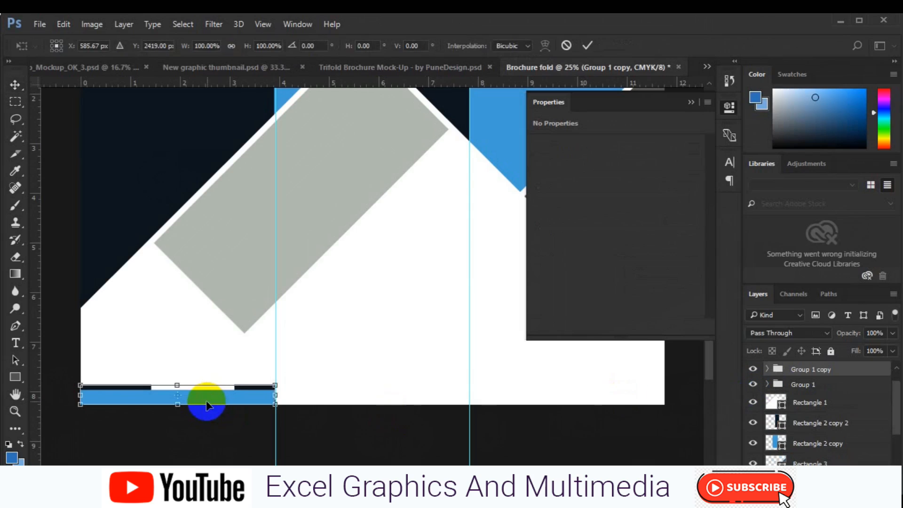
drag(297, 401, 297, 402)
key(ctrl+z)
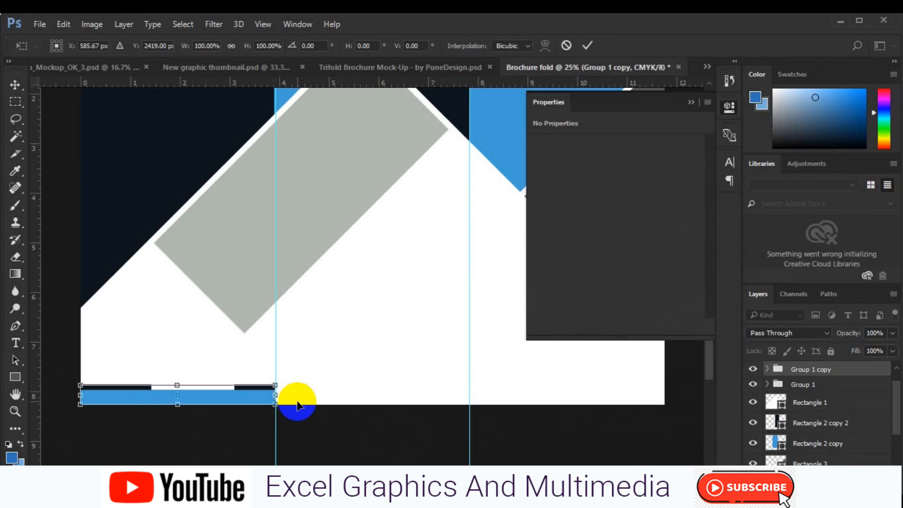
key(Return)
Step: Centre the duplicated bar group horizontally on the canvas so it sits under the middle panel, and clear the selection
key(ctrl+a)
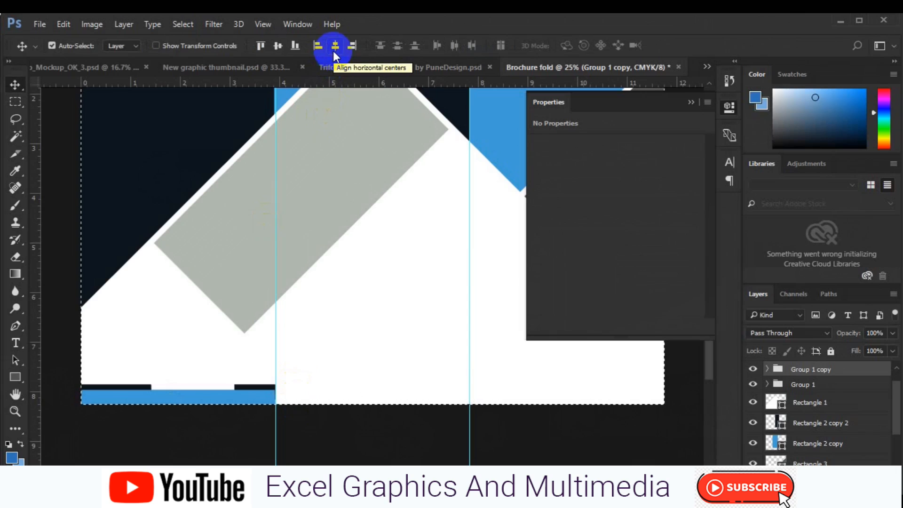
click(333, 49)
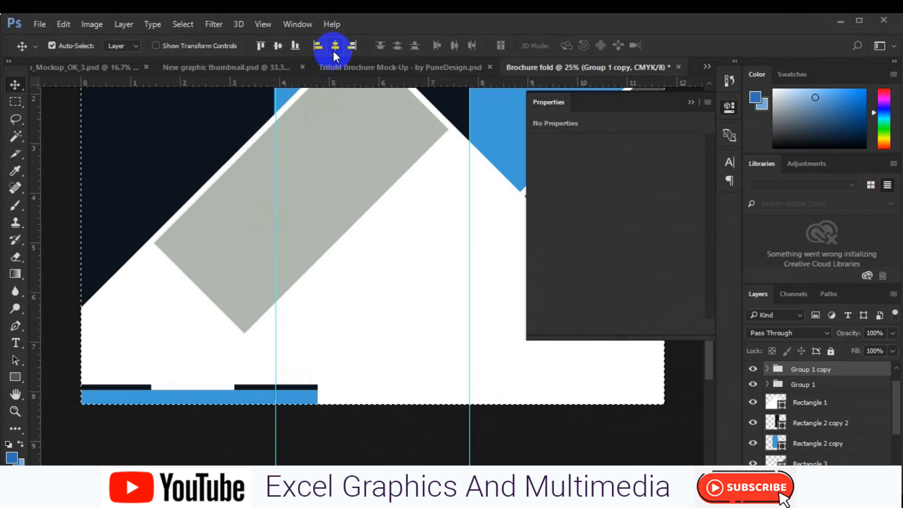
key(ctrl+d)
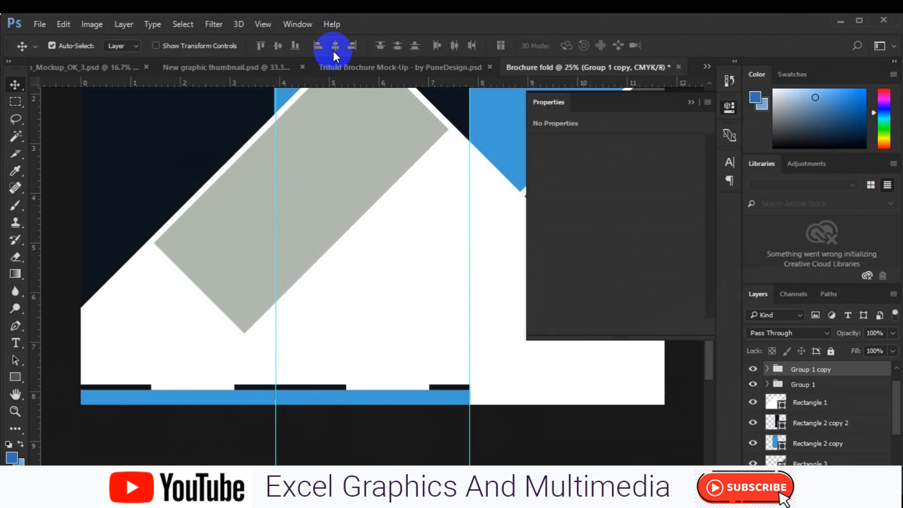
Step: Duplicate the bar group again and align the new copy to the canvas's right edge under the third panel
key(ctrl+j)
key(ctrl+a)
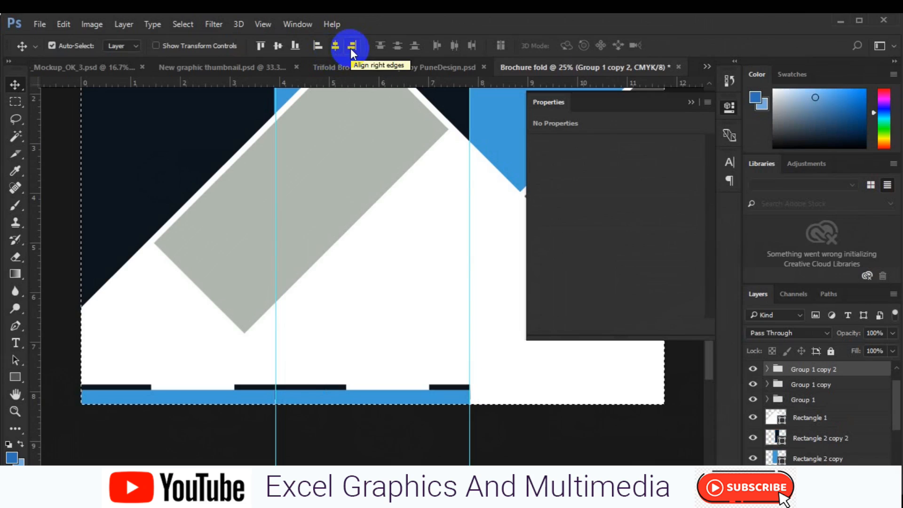
click(351, 48)
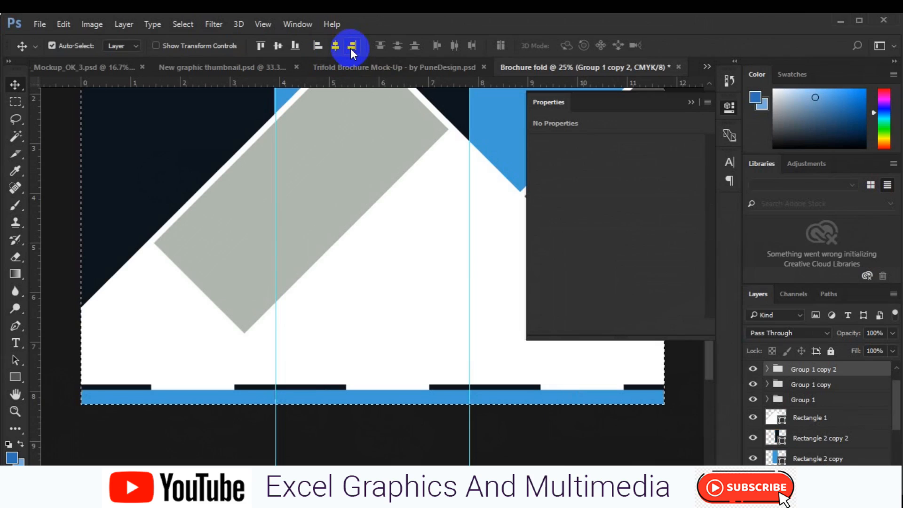
Step: Recolour the blue bar under the middle panel navy, sampling the colour from the dark strip above it
click(339, 400)
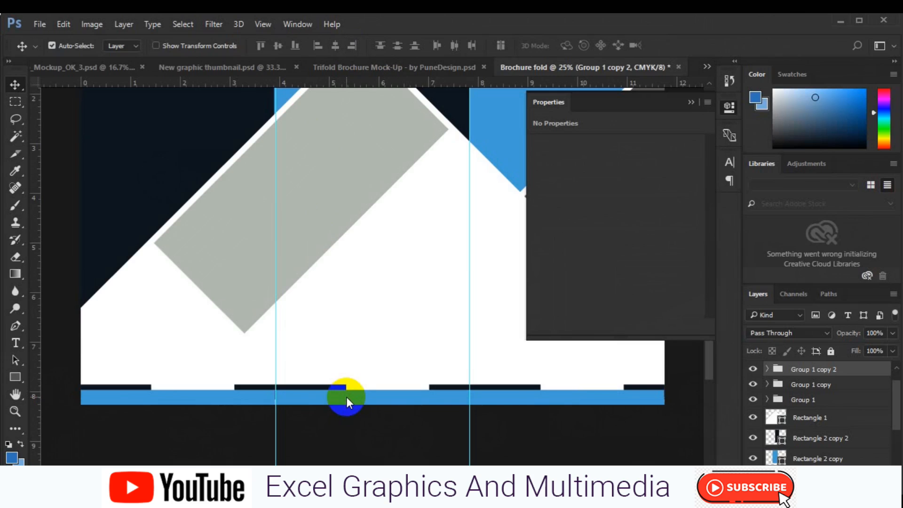
click(346, 398)
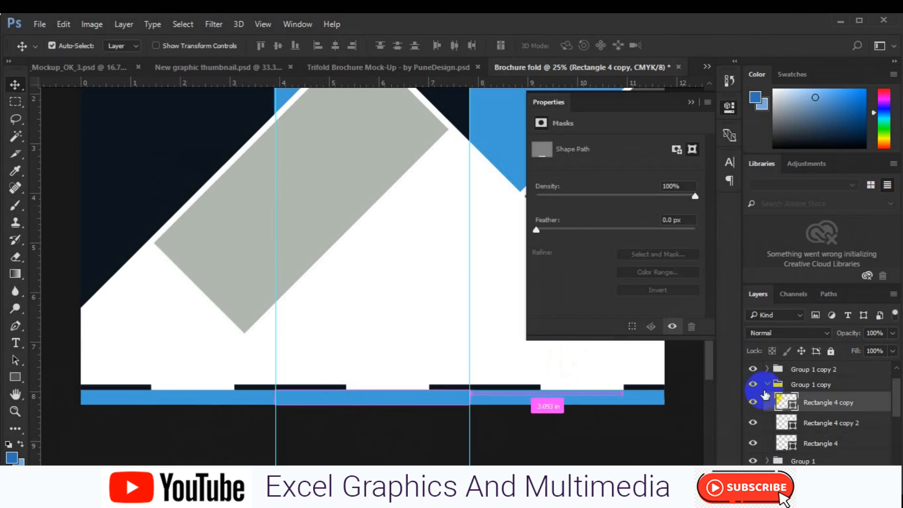
double_click(786, 404)
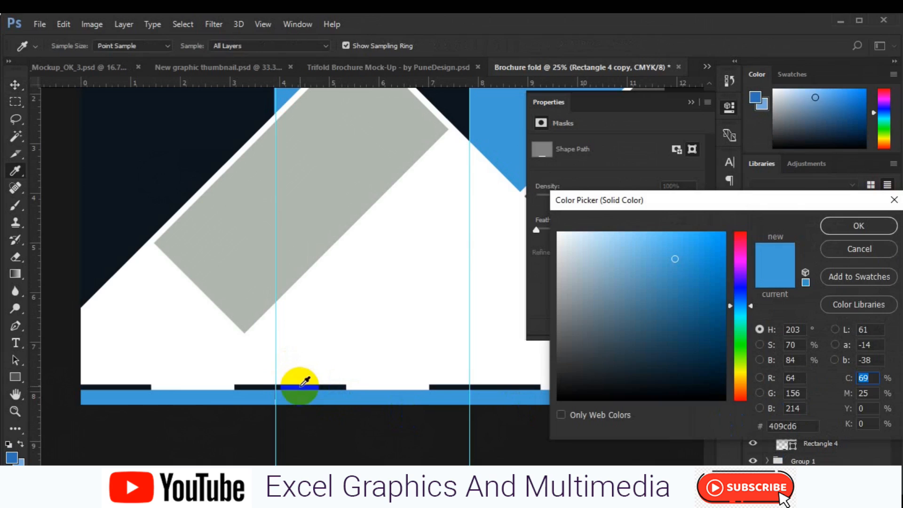
click(304, 382)
click(830, 229)
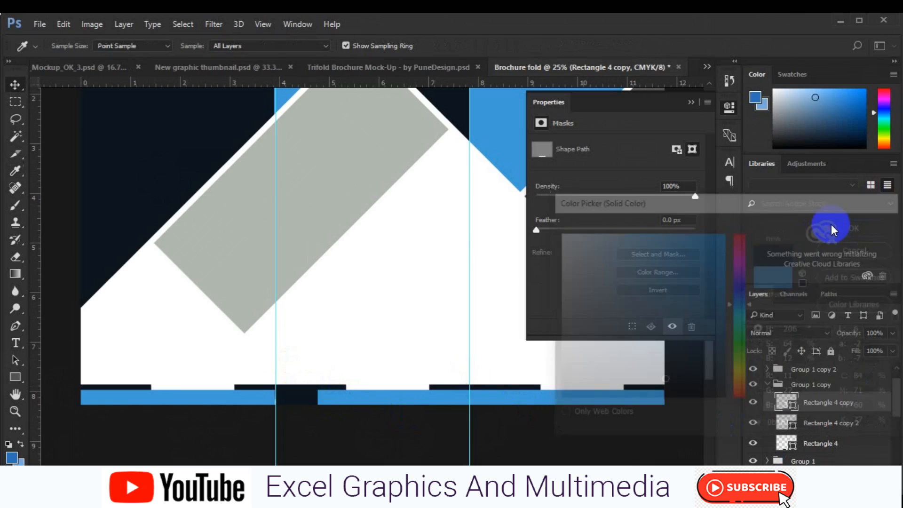
Step: Recolour the middle bar group's two short strips blue (#409cd6), sampled from the neighbouring bar, and collapse the group
click(314, 393)
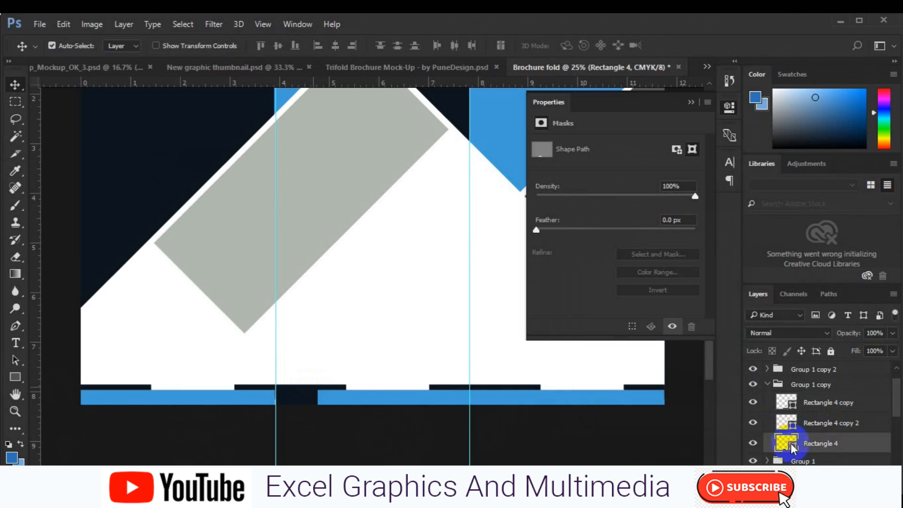
double_click(793, 447)
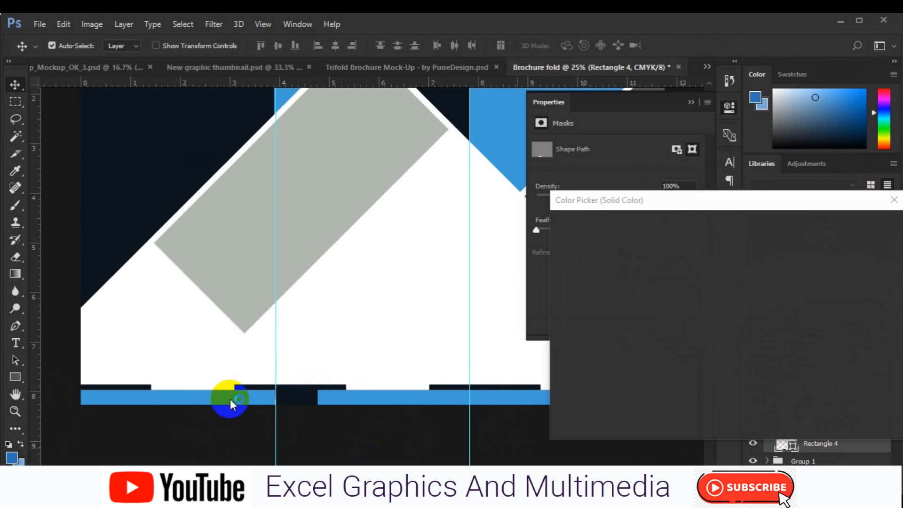
click(243, 394)
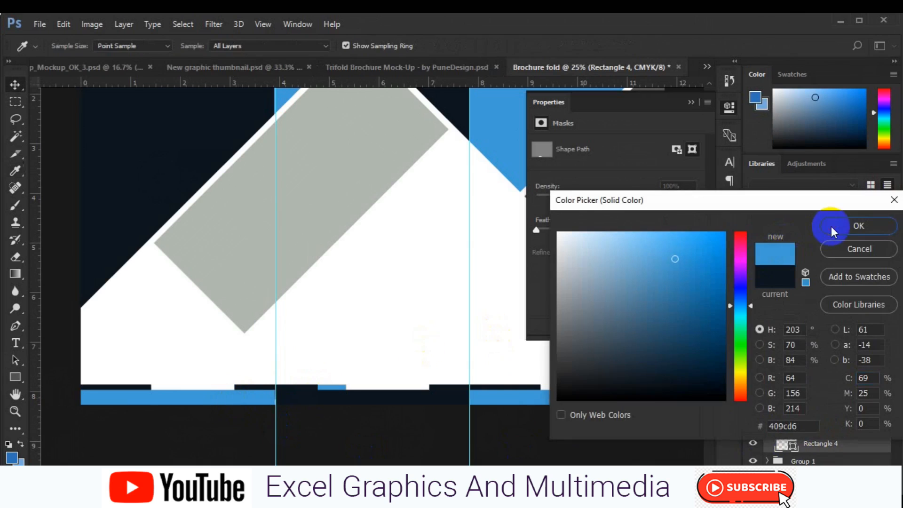
click(832, 231)
click(459, 379)
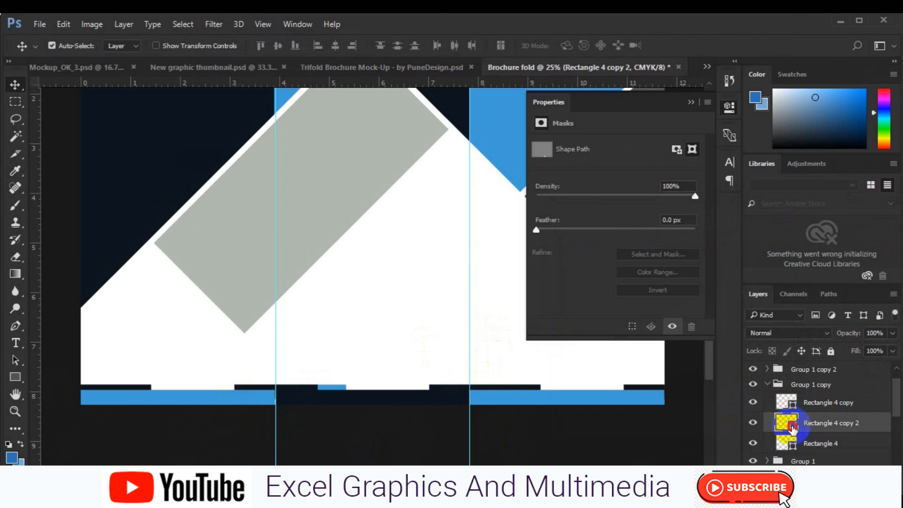
click(230, 407)
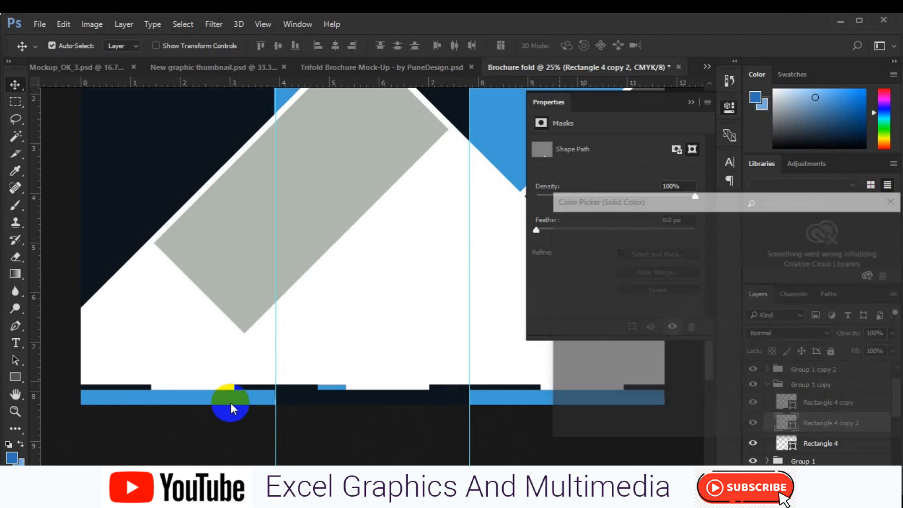
click(225, 402)
click(843, 231)
click(690, 102)
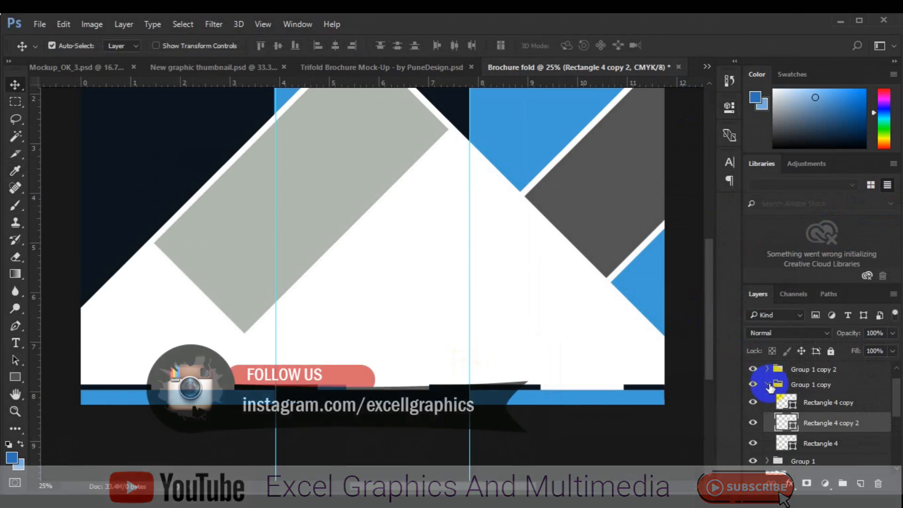
click(771, 386)
click(769, 384)
Step: Select all three bottom bar groups and nudge them down together to make the bars slimmer
click(795, 371)
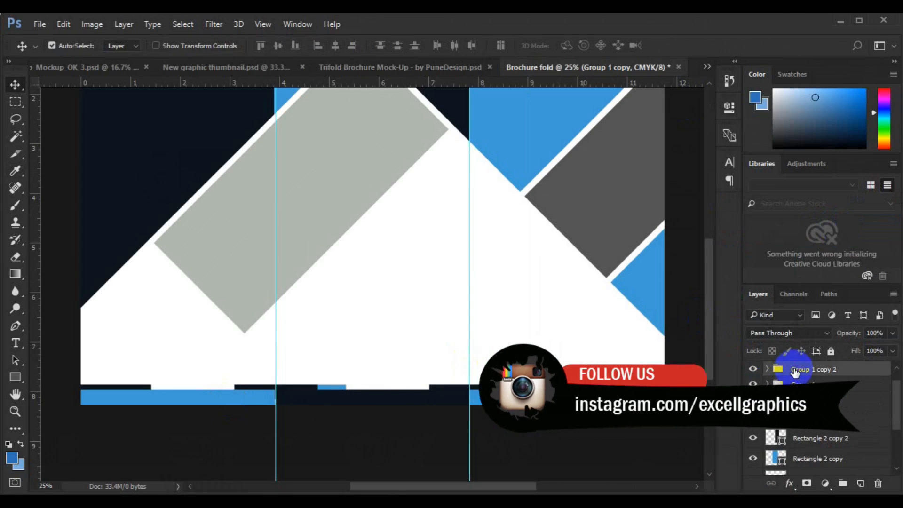
shift+click(796, 400)
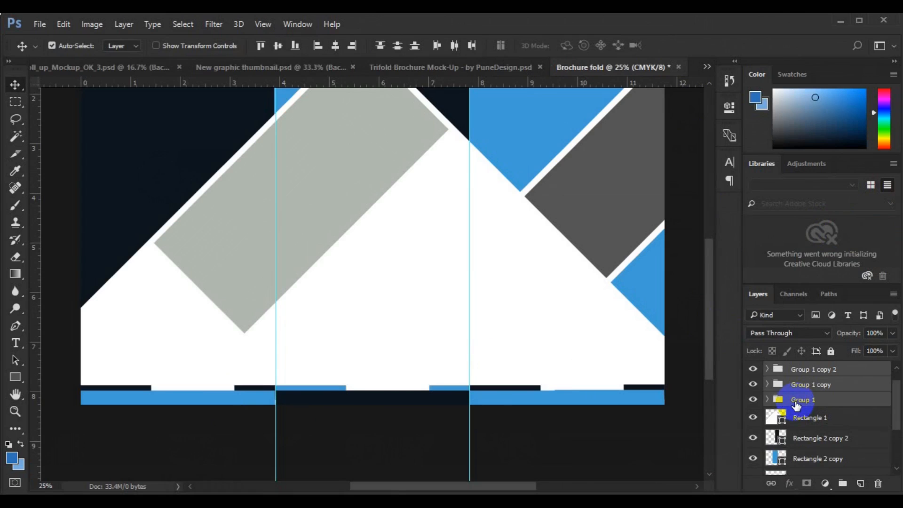
key(shift+Down)
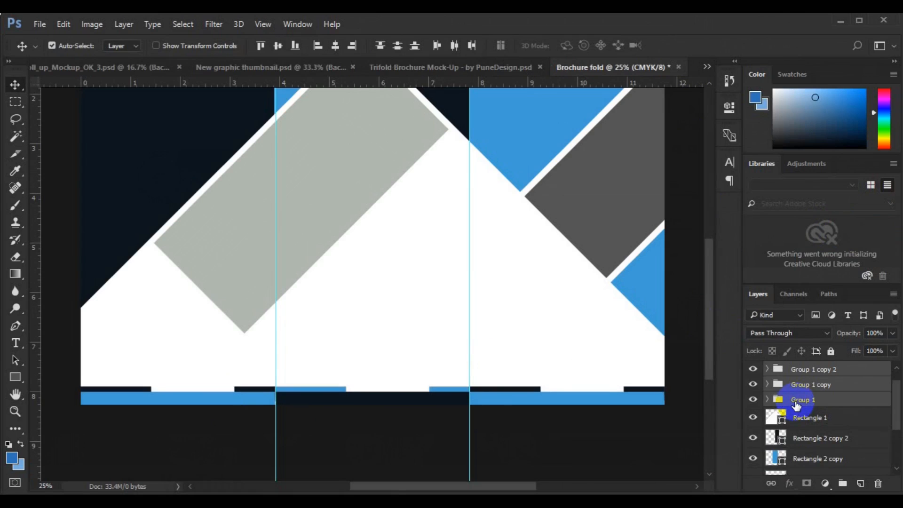
key(shift+Down)
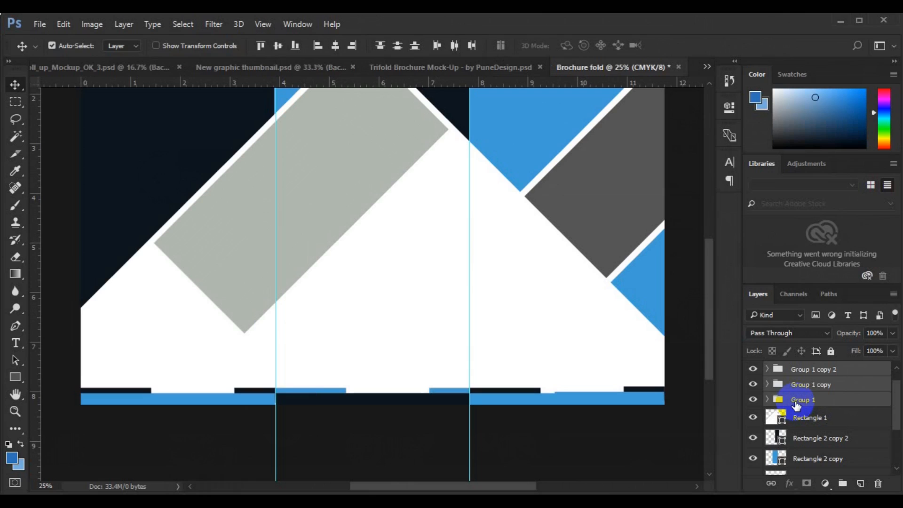
key(shift+Down)
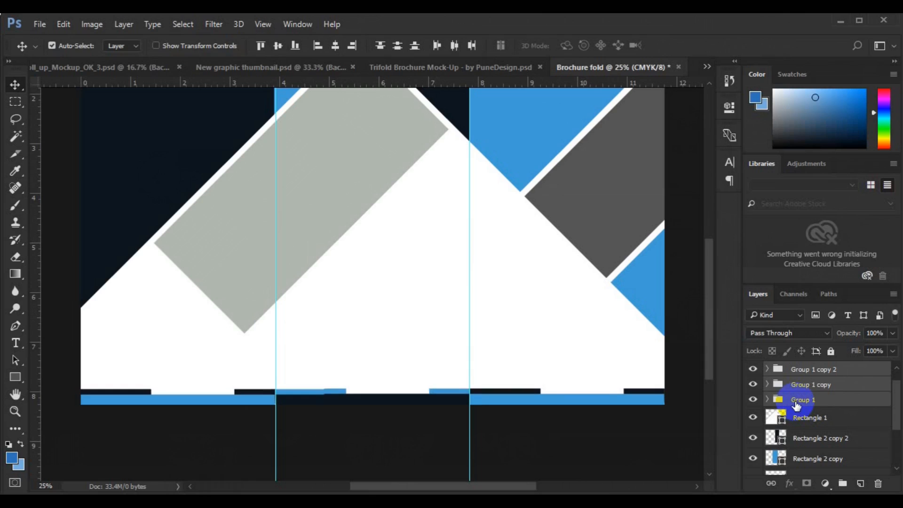
Step: Rasterize the light grey rectangle and delete the portion that extends into the first panel, up to the left guide
click(331, 183)
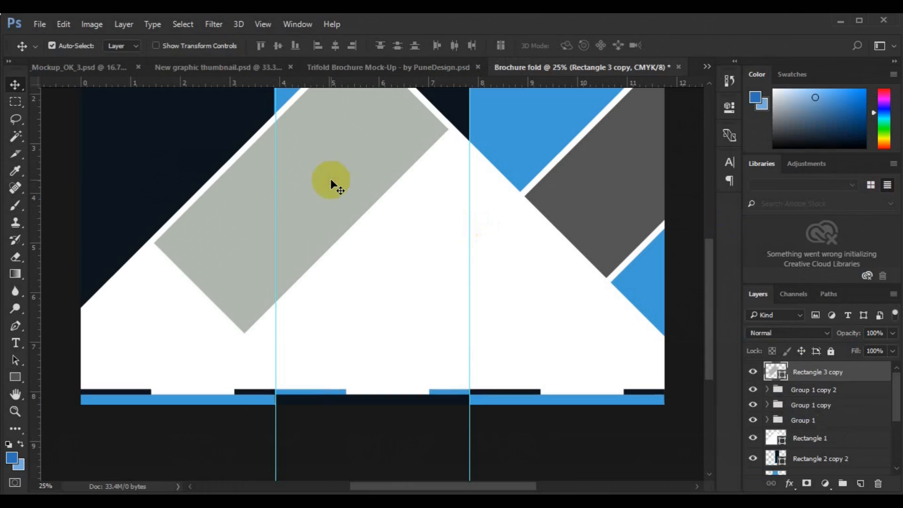
right_click(828, 373)
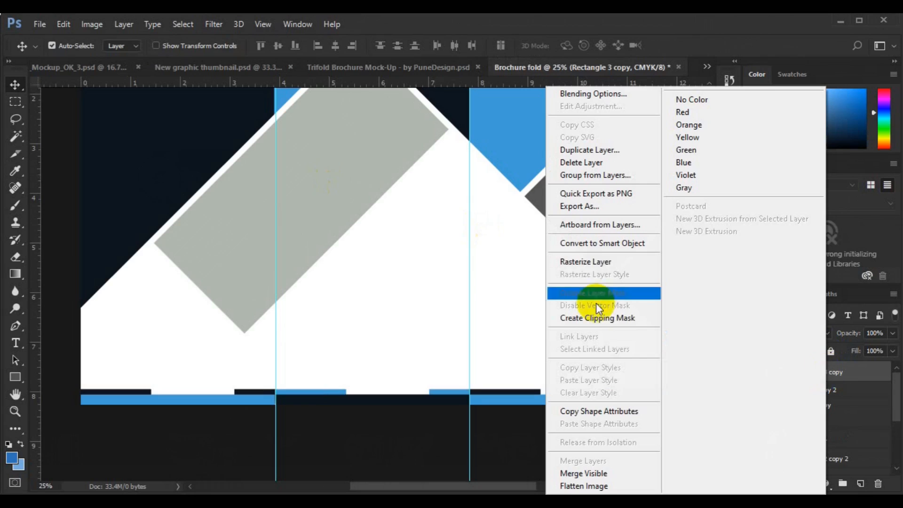
click(594, 263)
click(709, 83)
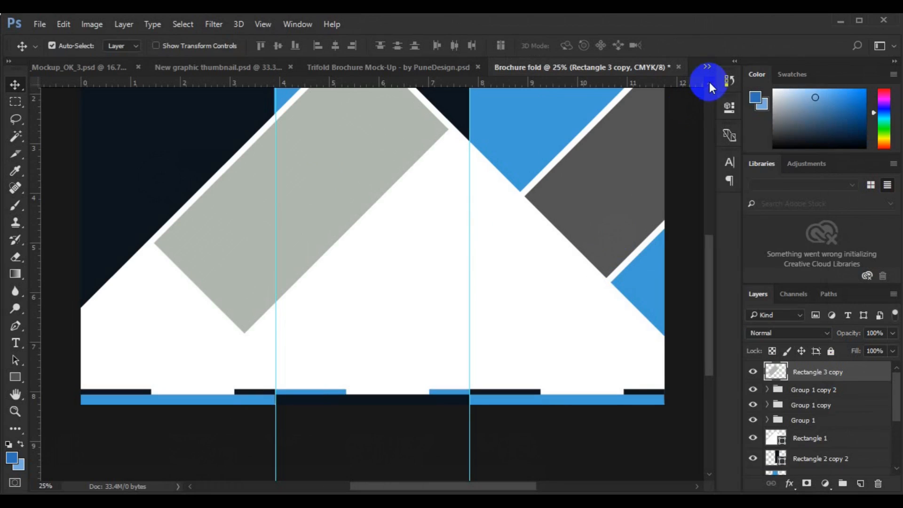
key(m)
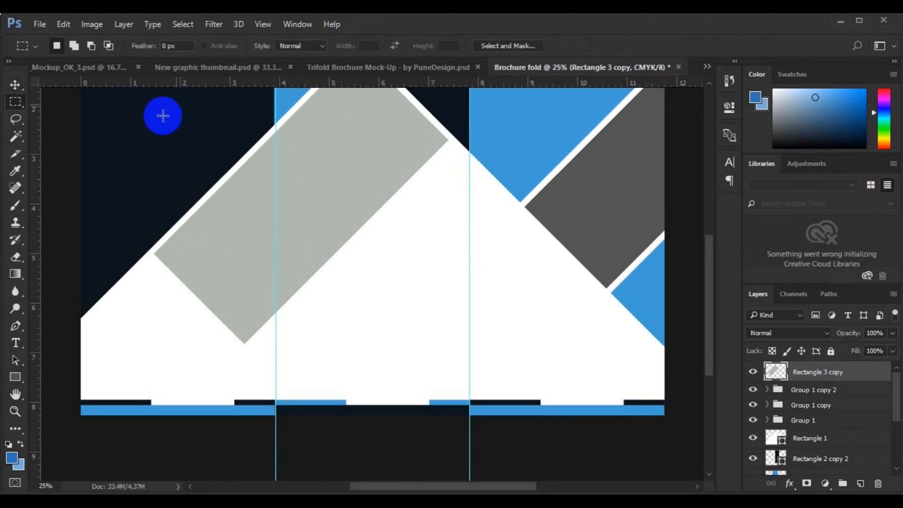
drag(99, 118, 275, 378)
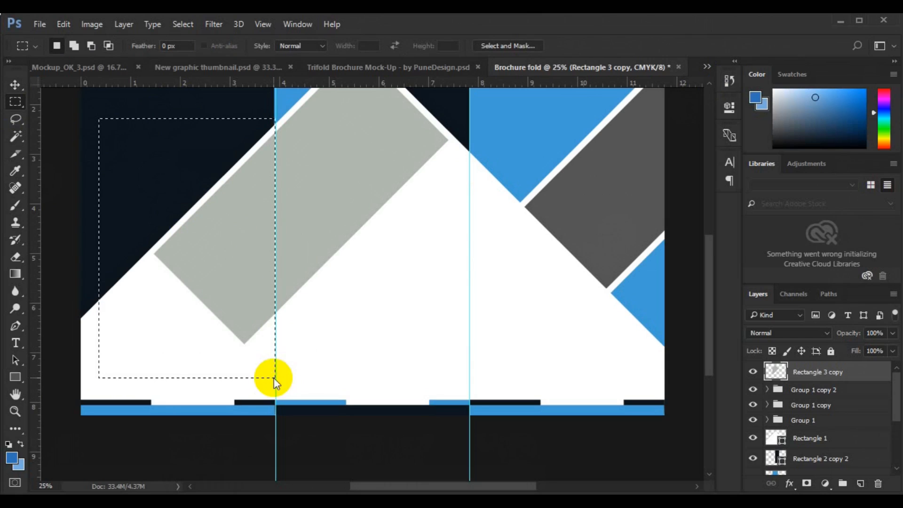
key(Delete)
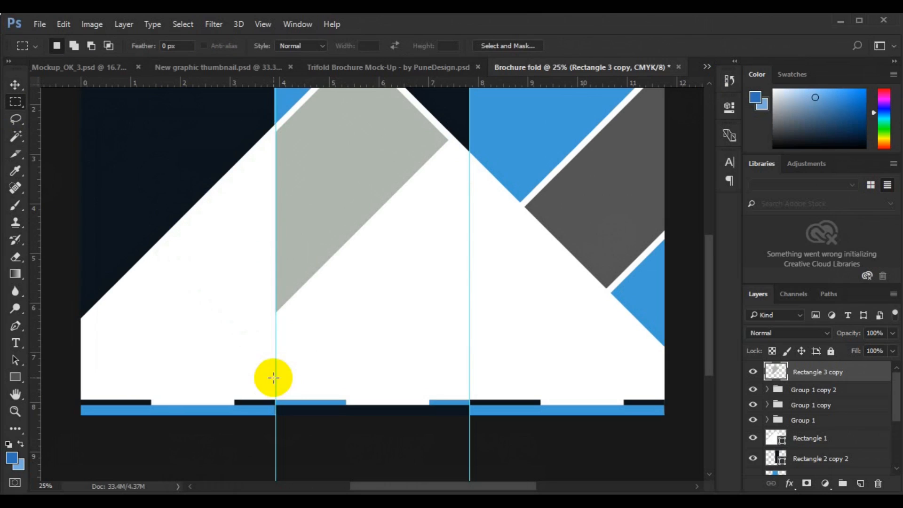
key(v)
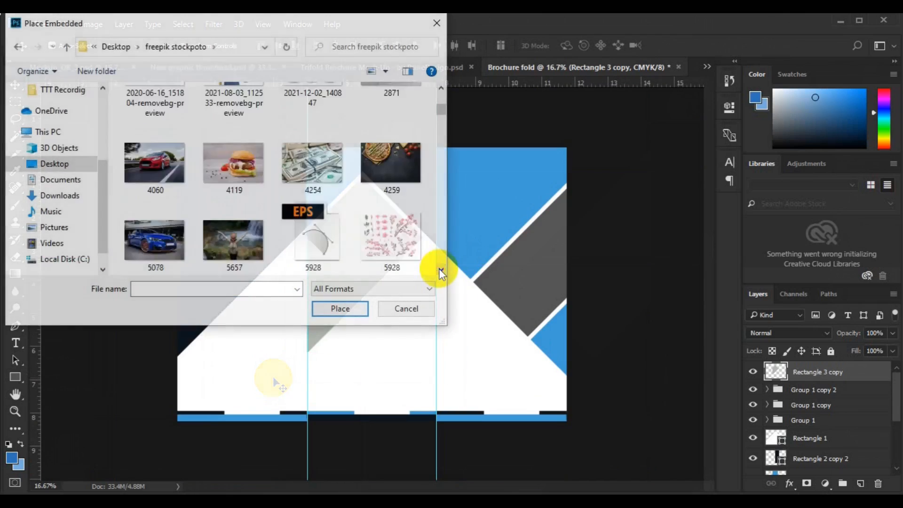
Step: Place the istockphoto skyscraper image from the freepik stockpoto folder and enlarge it over the light grey shape
click(441, 270)
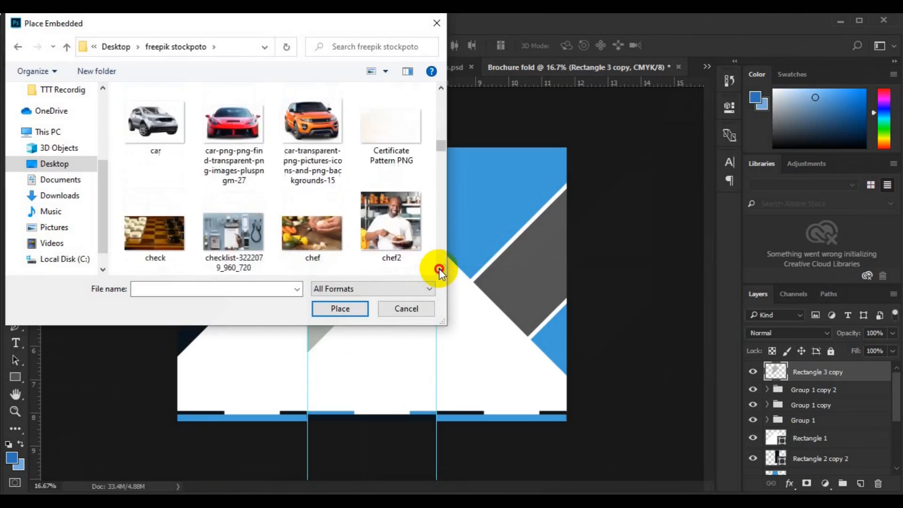
click(440, 270)
click(439, 269)
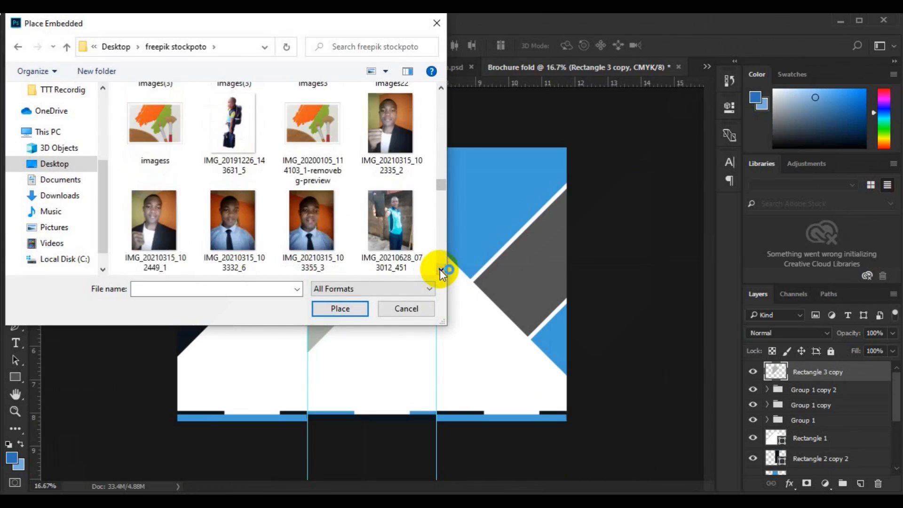
click(155, 219)
click(327, 307)
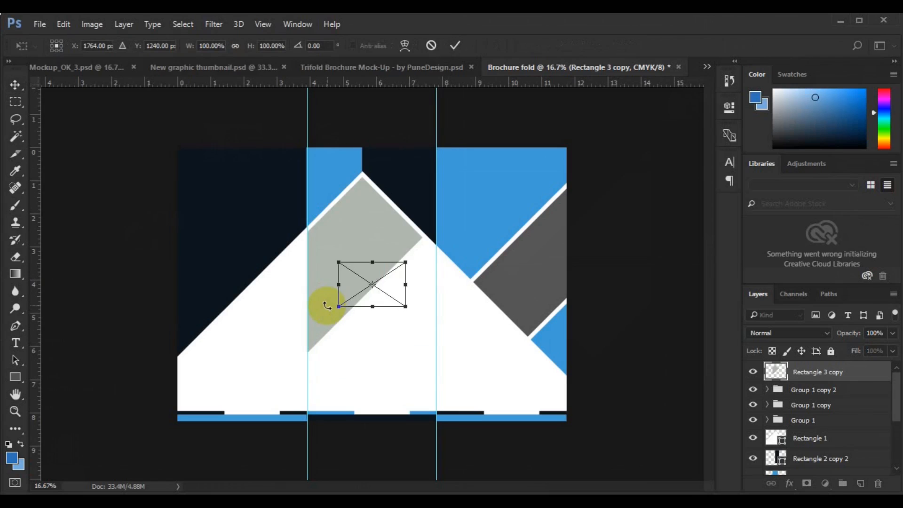
drag(407, 307, 512, 372)
key(Return)
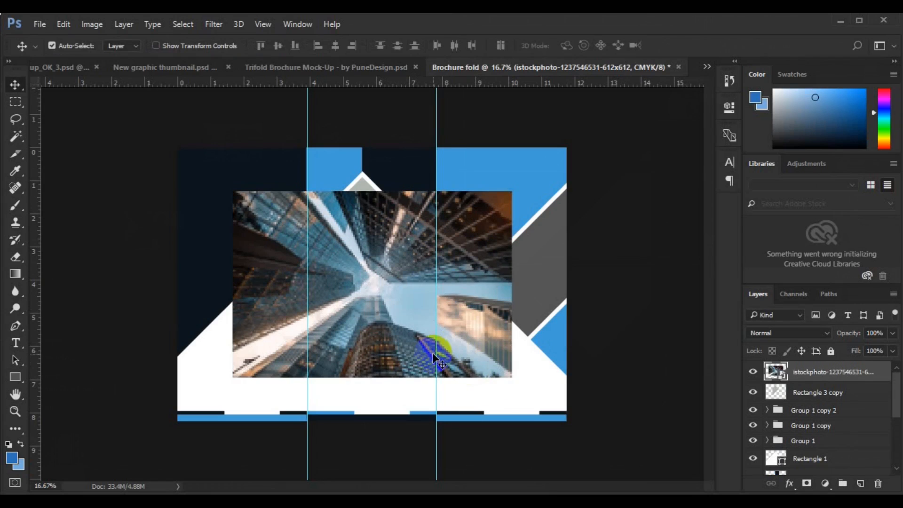
Step: Clip the skyscraper photo to the light grey shape in the middle panel
click(532, 307)
click(453, 324)
click(532, 307)
drag(533, 308, 424, 304)
right_click(798, 372)
click(603, 365)
Step: Place photo 15851 above the dark grey rectangle and fit it over that shape in the third panel
click(40, 24)
click(127, 268)
click(439, 247)
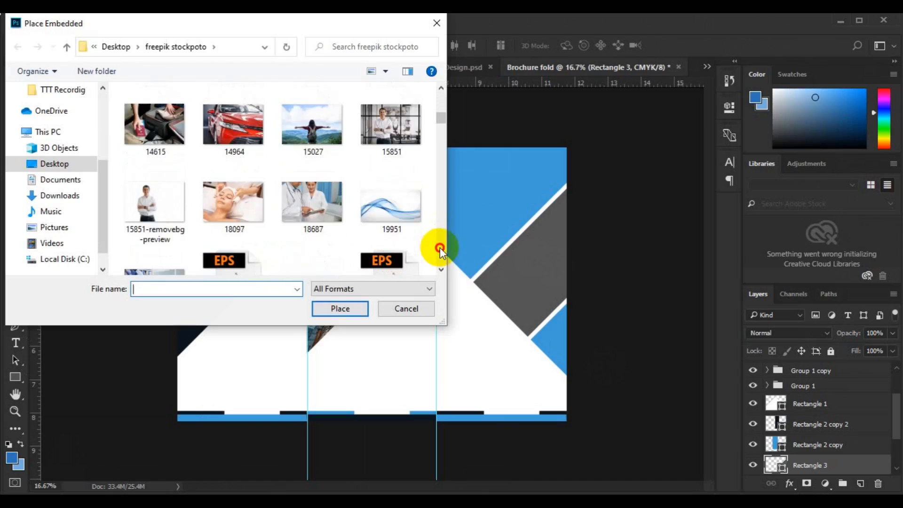
click(393, 121)
click(340, 309)
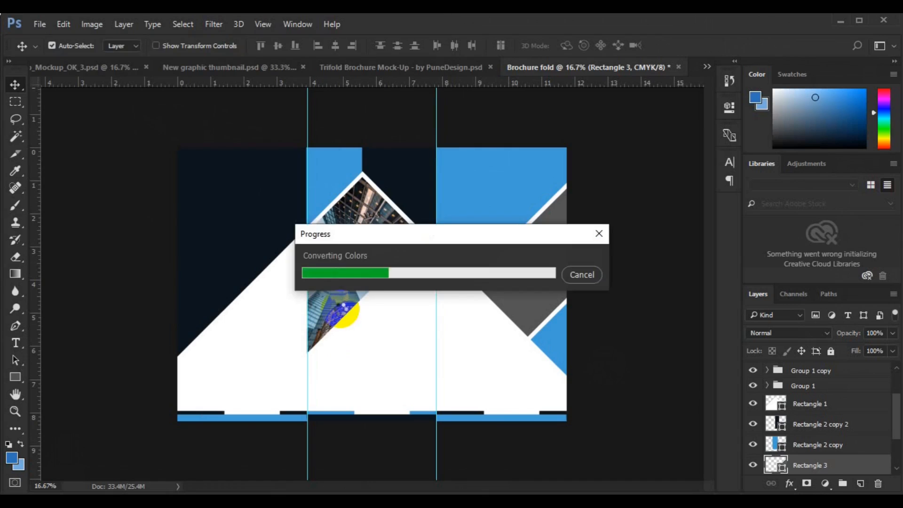
drag(460, 350, 460, 351)
drag(391, 313, 568, 303)
key(Return)
Step: Clip photo 15851 to the dark grey rectangle and shift it so the man sits near the page's right edge
right_click(819, 465)
click(676, 336)
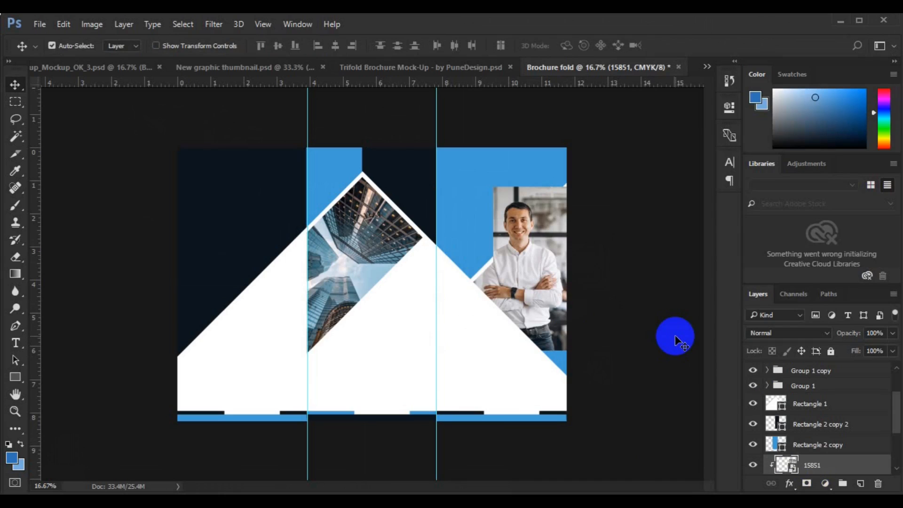
drag(527, 268, 557, 278)
click(557, 334)
Step: Add a new layer and draw a paragraph text box about 2.8 by 1 in with white text in the third panel's blue area
click(860, 483)
click(15, 343)
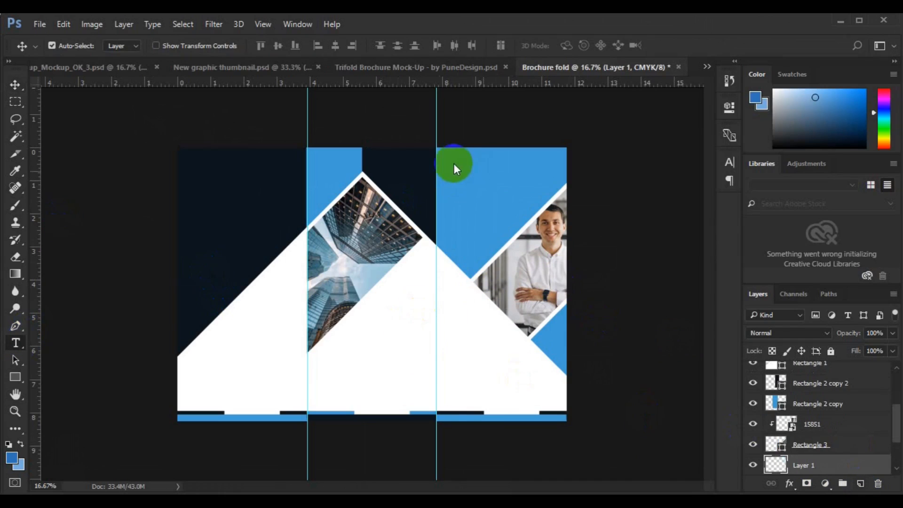
click(464, 46)
click(411, 312)
key(Return)
drag(515, 204, 535, 203)
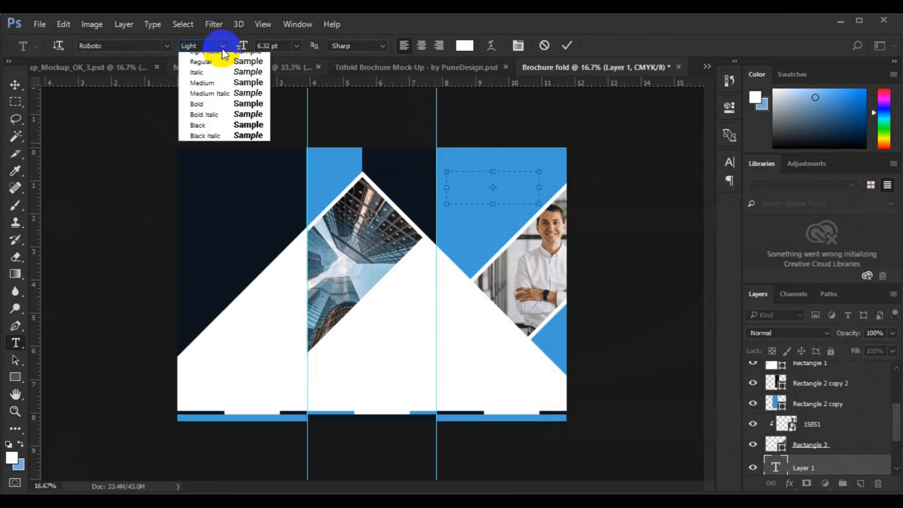
Step: Fill the text box with lorem ipsum placeholder text in Roboto Medium at 12 pt
click(222, 47)
click(225, 116)
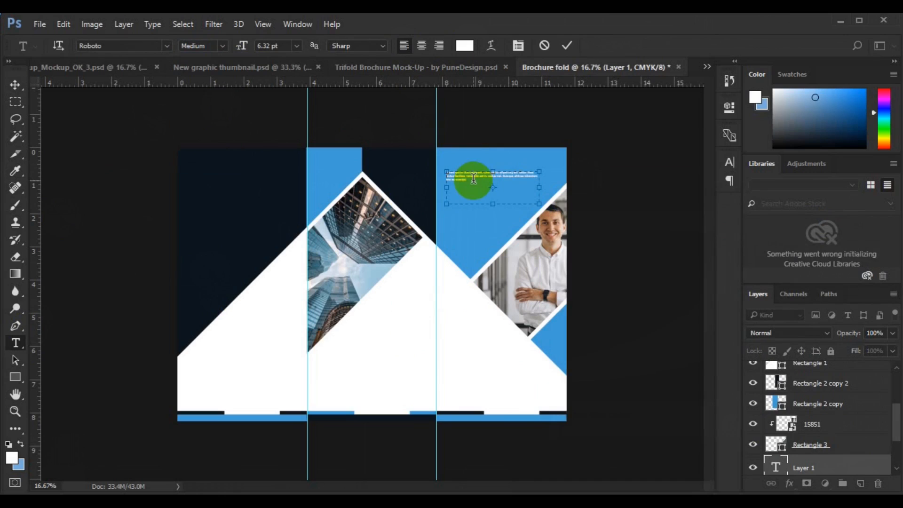
key(ctrl+a)
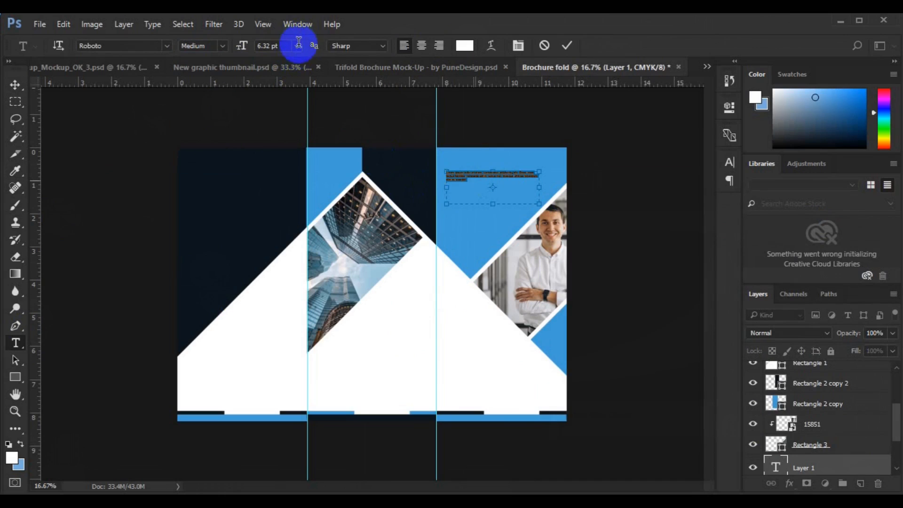
click(298, 44)
click(278, 147)
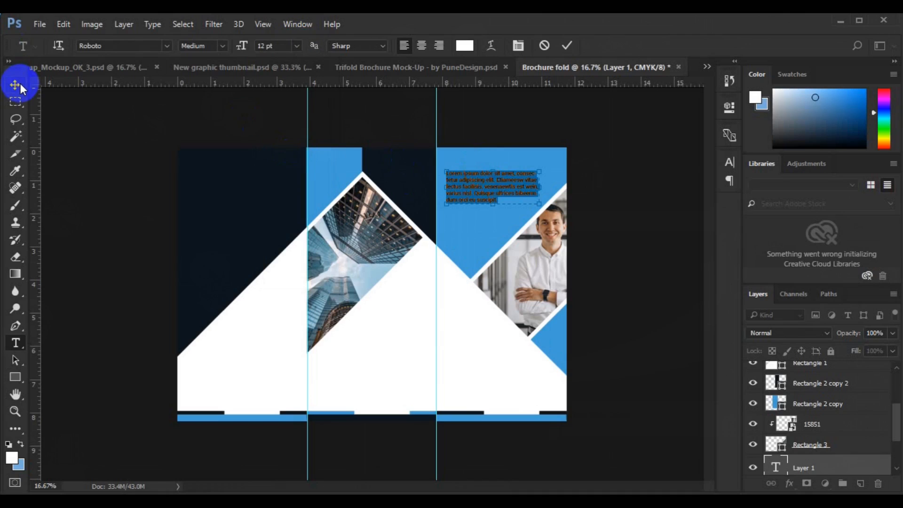
click(15, 85)
click(860, 483)
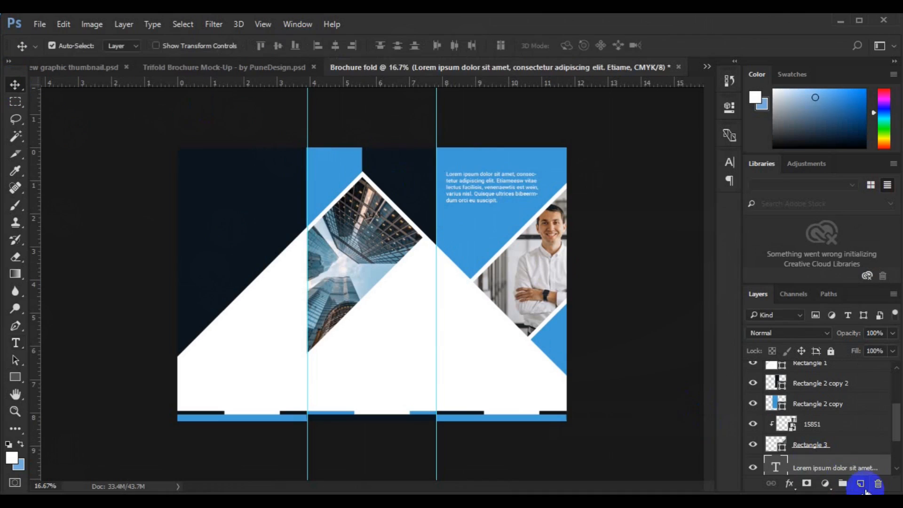
Step: Add a "CUSTOMER REVIEWS" heading in Roboto Bold at 12 pt above the white paragraph in the third panel
click(15, 343)
click(279, 110)
click(223, 46)
click(198, 133)
click(449, 166)
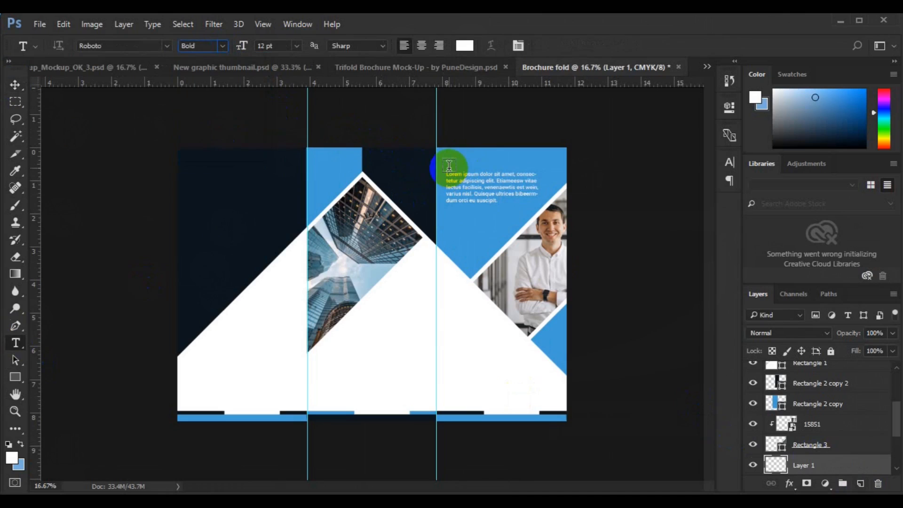
Step: Colour the whole CUSTOMER REVIEWS heading, including its last letter, with dark navy sampled from the page's background
click(465, 46)
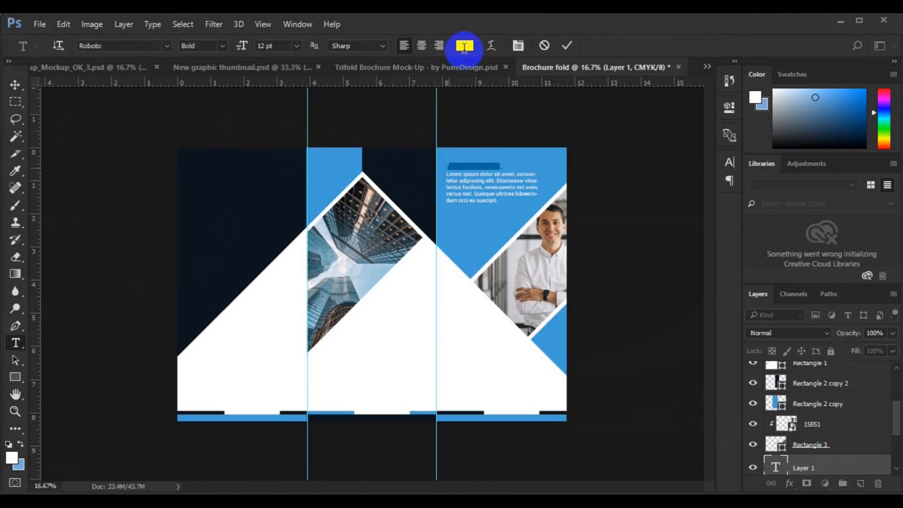
click(284, 173)
click(840, 228)
click(15, 85)
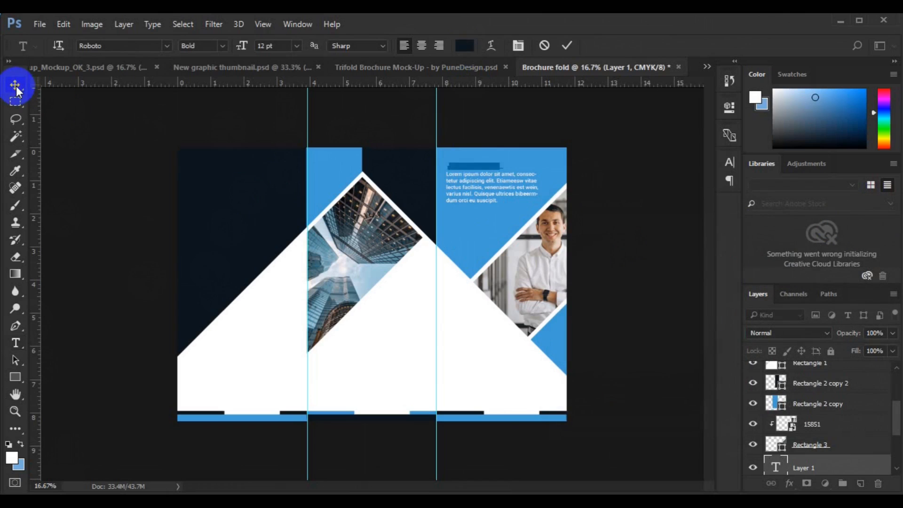
click(897, 468)
click(897, 468)
click(15, 343)
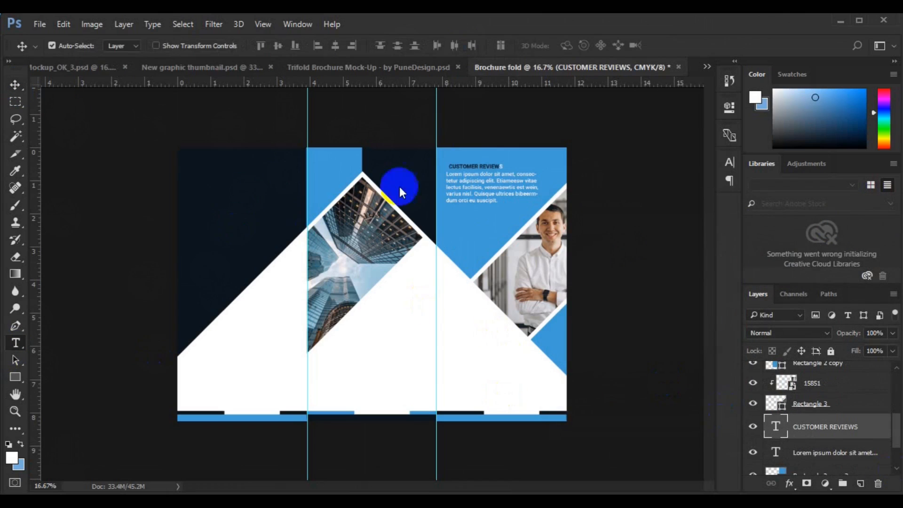
click(501, 167)
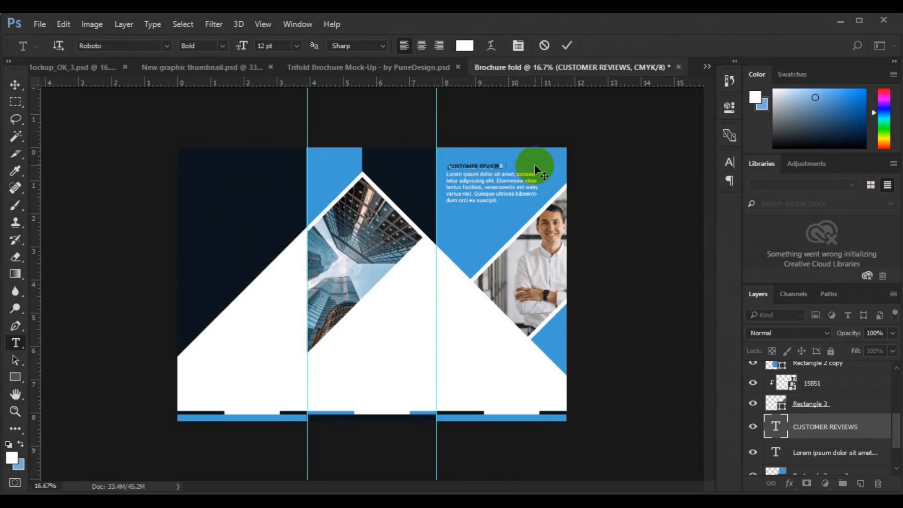
Step: Align the left edges of the CUSTOMER REVIEWS heading and the paragraph, and duplicate the paragraph directly below the original
click(16, 85)
ctrl+click(817, 453)
click(313, 47)
drag(468, 195, 468, 222)
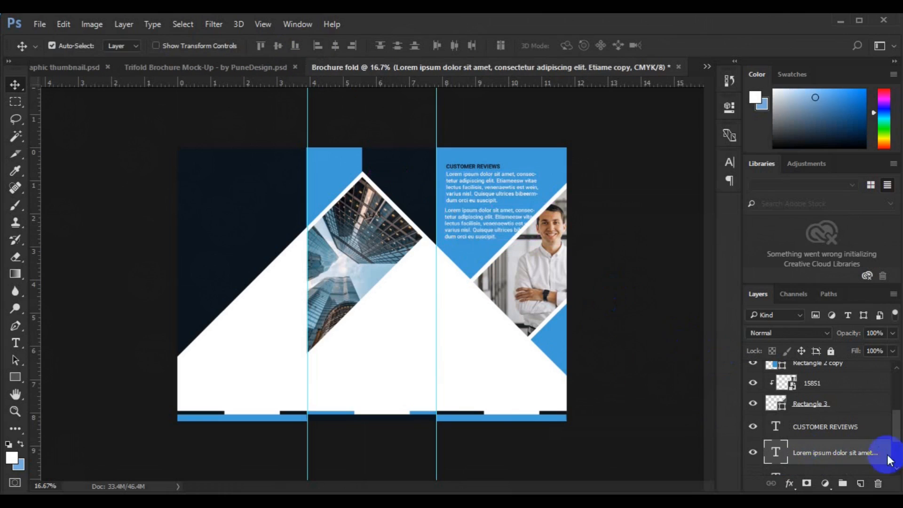
Step: Group the two white lorem ipsum paragraphs under the CUSTOMER REVIEWS heading
scroll(870, 451, down, 1)
shift+click(806, 458)
key(ctrl+g)
Step: Align the heading's left edge with the paragraph group and move both closer to the third panel's upper-left corner
ctrl+click(795, 407)
click(317, 47)
key(ctrl+t)
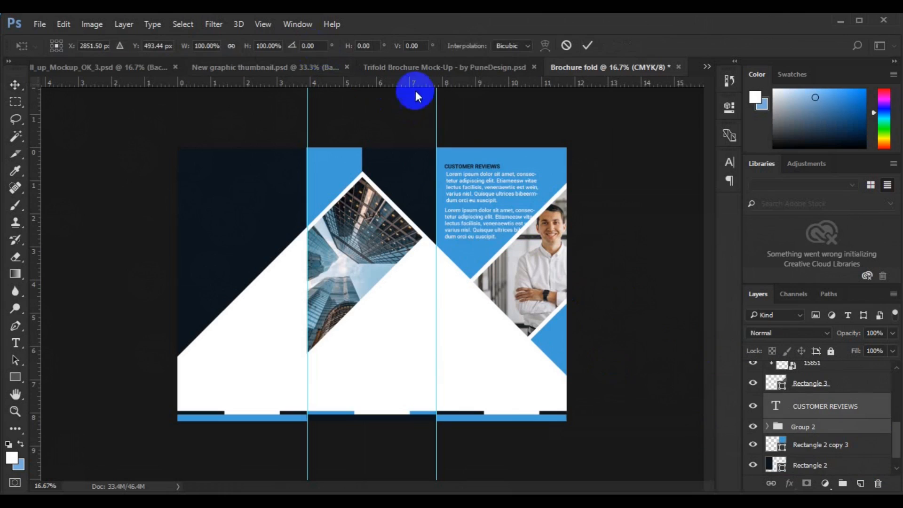
drag(484, 185, 478, 186)
key(Return)
Step: Shorten the second white paragraph so it ends at "varius nisl. Quisque", clear of the man's photo
click(471, 218)
click(491, 223)
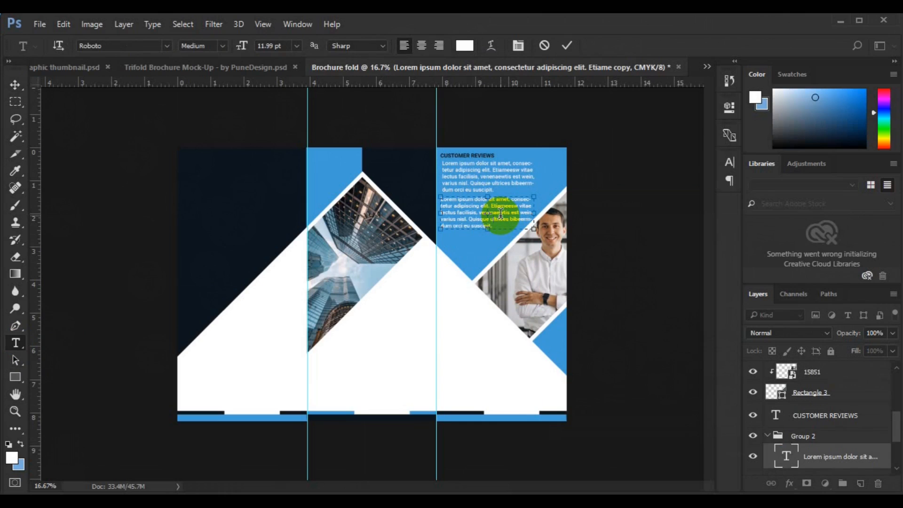
click(15, 85)
click(796, 414)
click(476, 180)
drag(477, 180, 456, 323)
key(ctrl+t)
key(Escape)
key(Delete)
Step: Set the CUSTOMER REVIEWS heading to 12 pt and align its left edge with the paragraphs below
ctrl+click(466, 351)
click(803, 473)
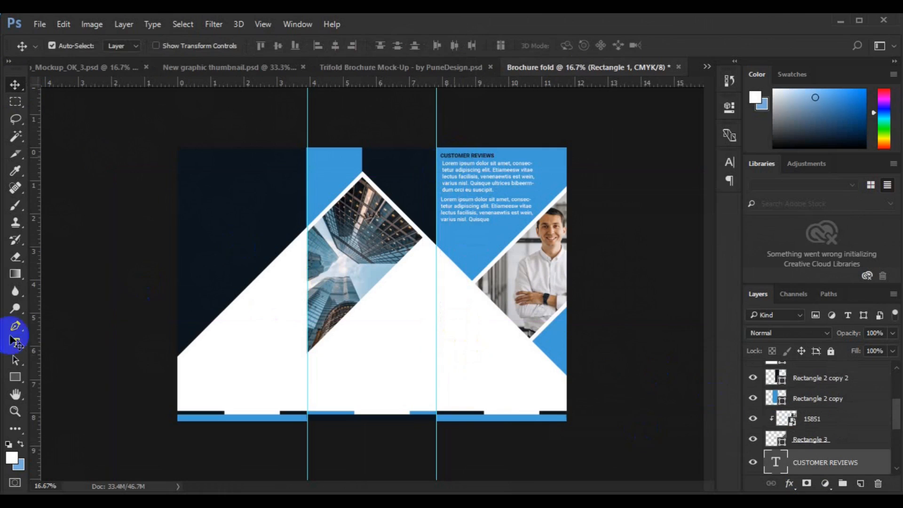
click(9, 344)
triple_click(458, 150)
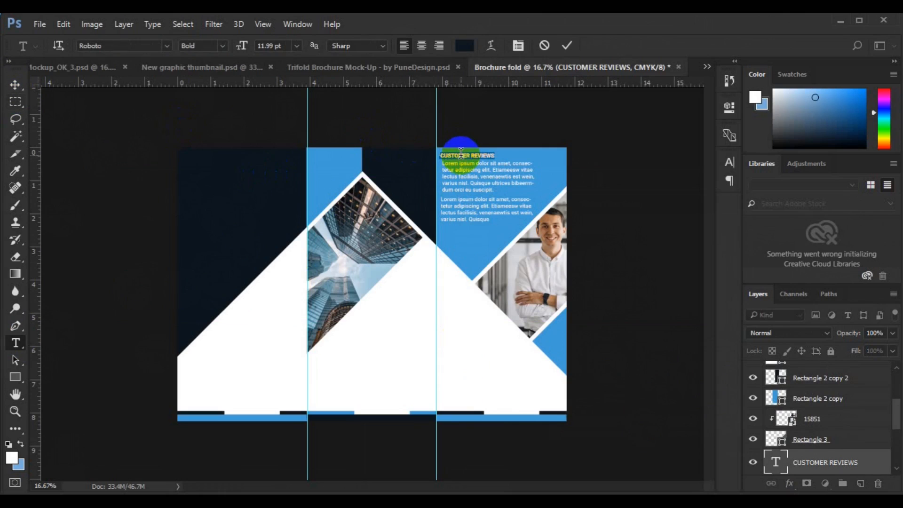
click(268, 47)
text(12)
click(11, 87)
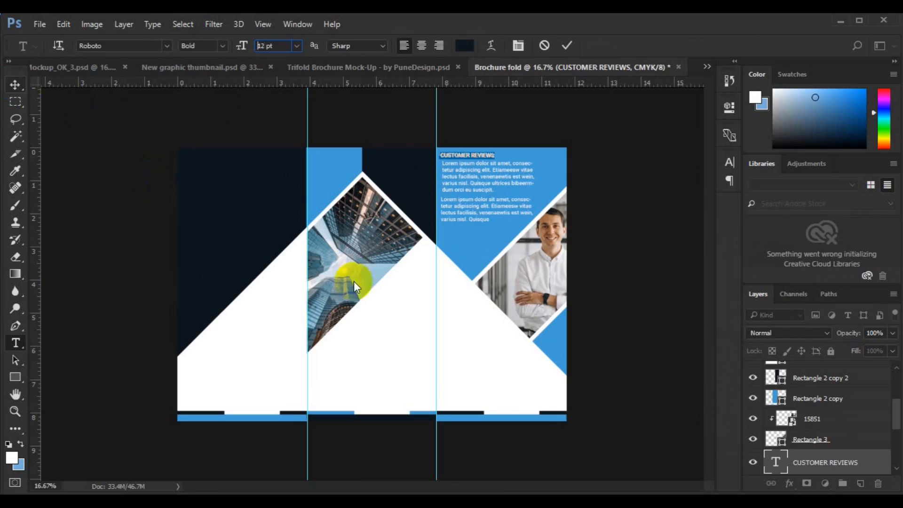
click(895, 460)
shift+click(811, 394)
click(321, 46)
Step: Add a layer above Rectangle 1 with the text "OUR OTHER SERVICES" in the third panel's lower white area
click(481, 366)
click(863, 482)
click(16, 343)
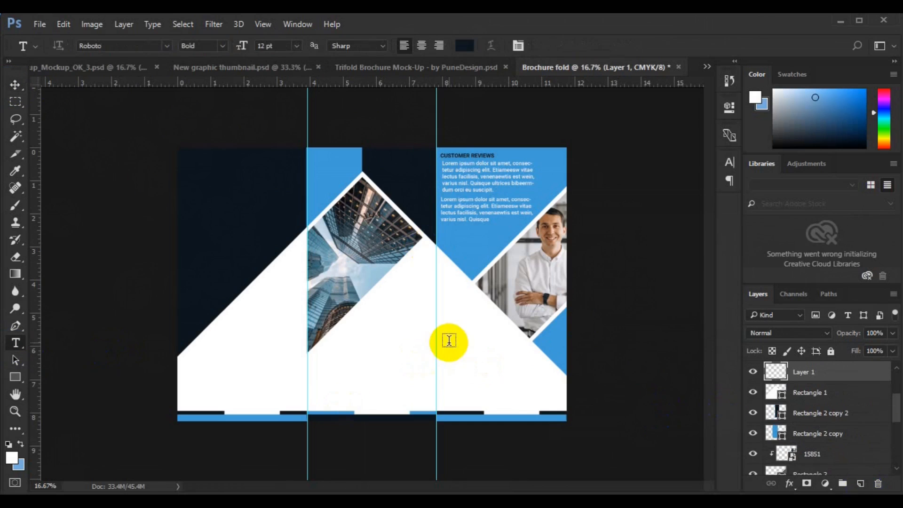
click(448, 339)
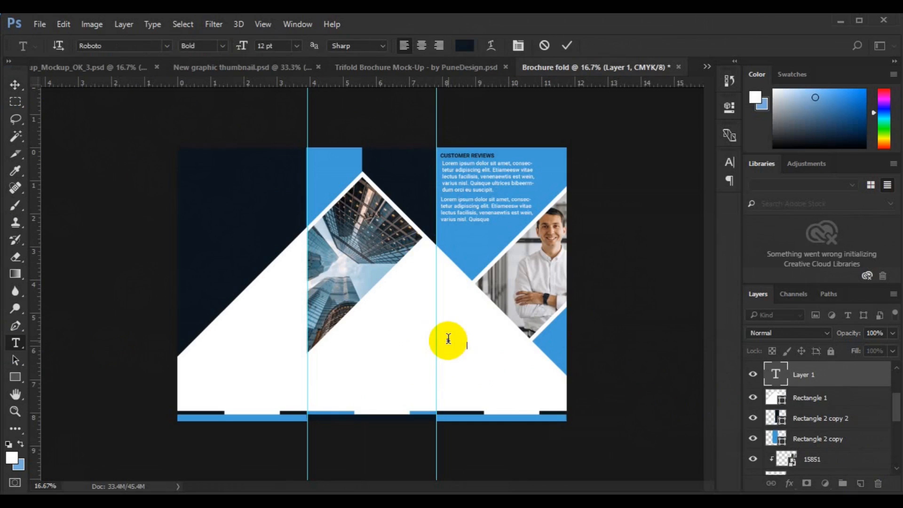
text(OUR OTHER SERVICES)
Step: Size OUR OTHER at 15 pt and SERVICES at 31 pt, and colour SERVICES with the brochure's blue
key(ctrl+a)
drag(243, 46, 252, 52)
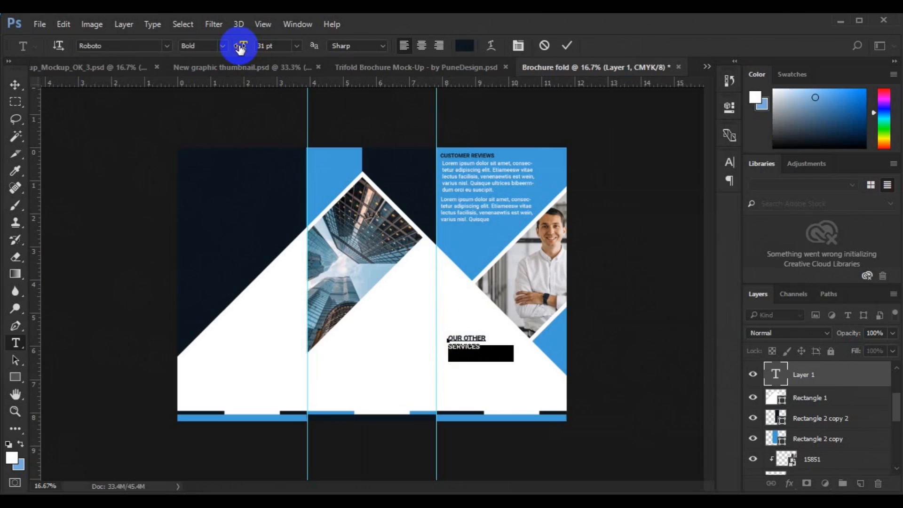
click(465, 46)
click(328, 175)
click(829, 225)
Step: Change the words OUR OTHER to the Roboto Light style
click(452, 337)
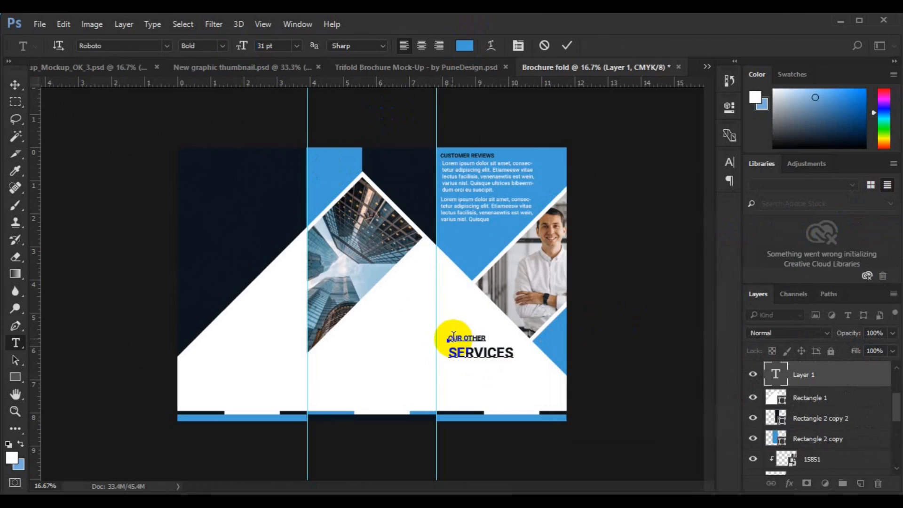
click(219, 46)
click(214, 67)
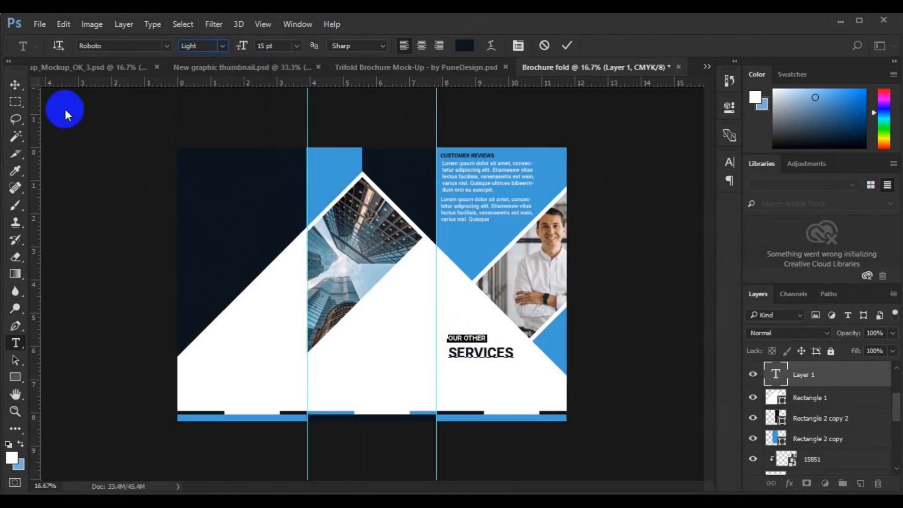
click(16, 85)
Step: Set the OUR OTHER SERVICES heading's leading to 25 pt and shift it left near the third panel's fold guide
click(16, 343)
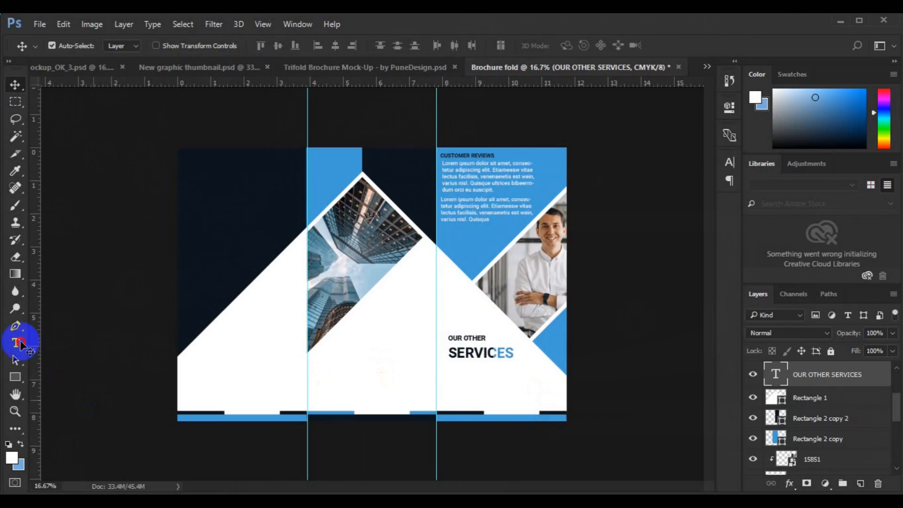
click(478, 348)
key(ctrl+a)
key(ctrl+t)
drag(656, 198, 671, 198)
click(16, 85)
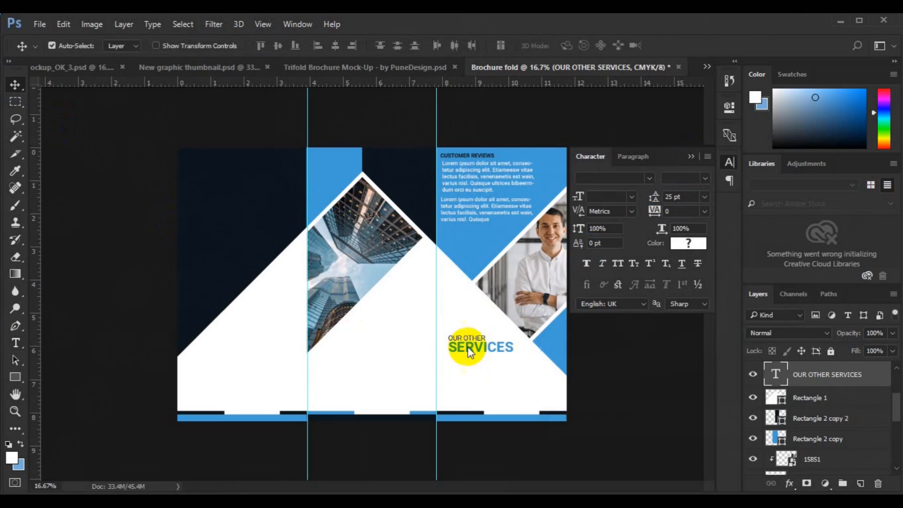
drag(460, 350, 457, 350)
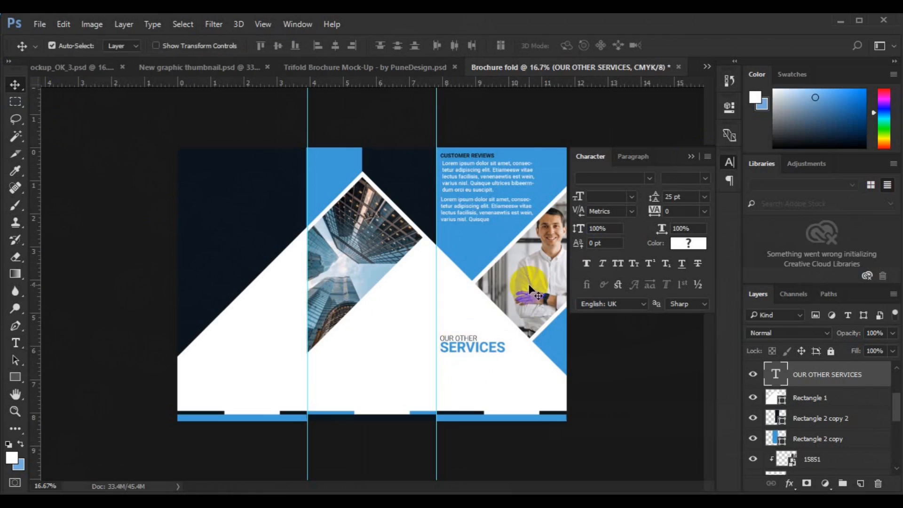
Step: Draw a text box about 3.4 by 1.1 in on a new layer below the SERVICES heading, with dark navy text
click(860, 483)
key(t)
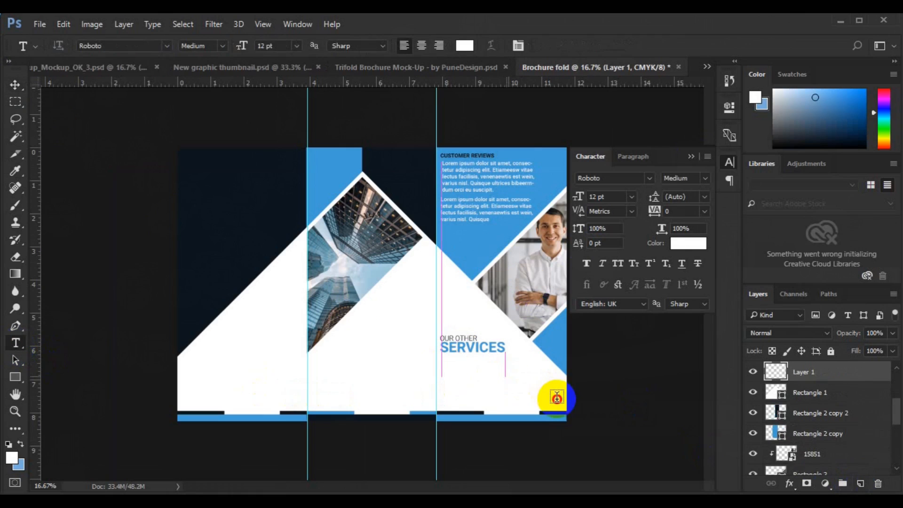
drag(556, 396, 556, 398)
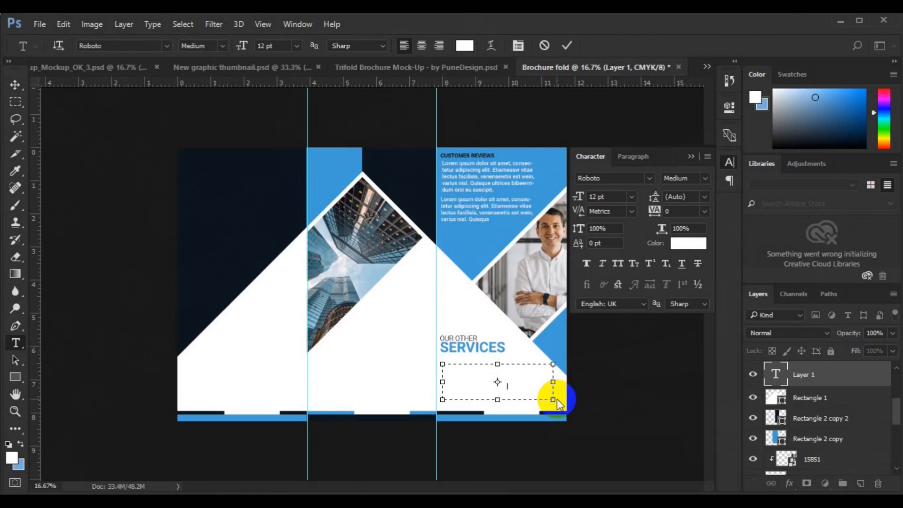
click(464, 50)
click(247, 187)
key(Return)
Step: Move the dark lorem ipsum paragraph up so it sits just beneath the SERVICES heading
click(16, 85)
drag(503, 370, 496, 374)
key(shift+Up)
key(shift+Up)
key(shift+Up)
key(shift+Up)
key(shift+Up)
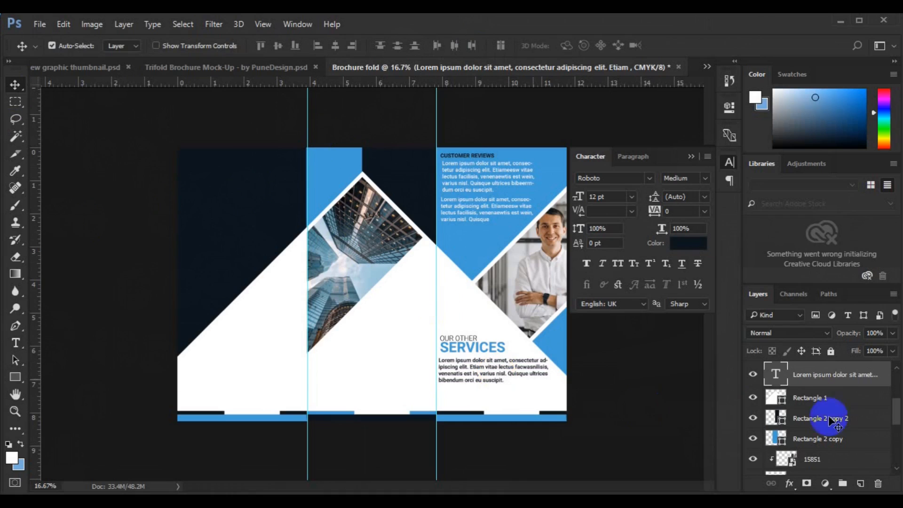
Step: Align the left edges of the OUR OTHER SERVICES heading and its paragraph, and reposition both together
scroll(846, 419, up, 3)
ctrl+click(845, 443)
click(315, 46)
key(ctrl+t)
drag(483, 372, 495, 379)
key(Return)
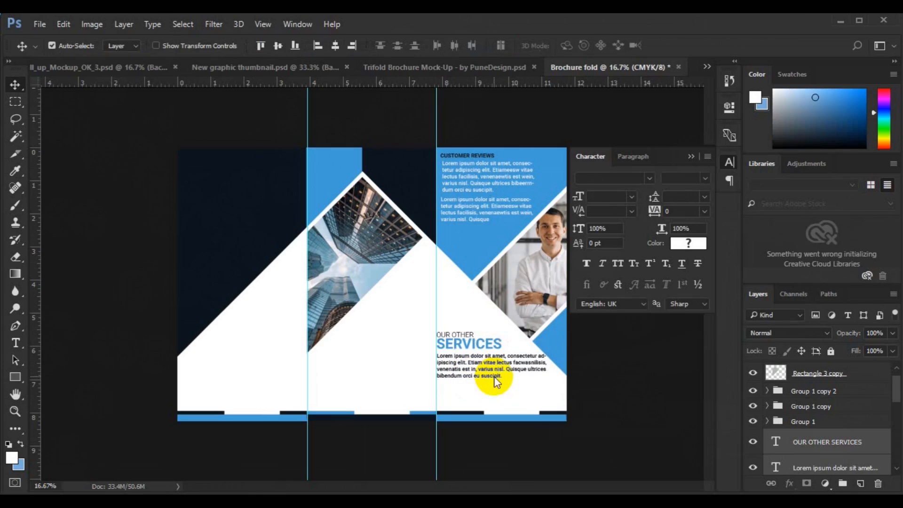
Step: Group the OUR OTHER SERVICES heading with its paragraph and shift the group slightly down and right, away from the fold guide
key(ctrl+g)
drag(895, 384, 896, 428)
drag(813, 398, 812, 448)
click(772, 395)
click(478, 345)
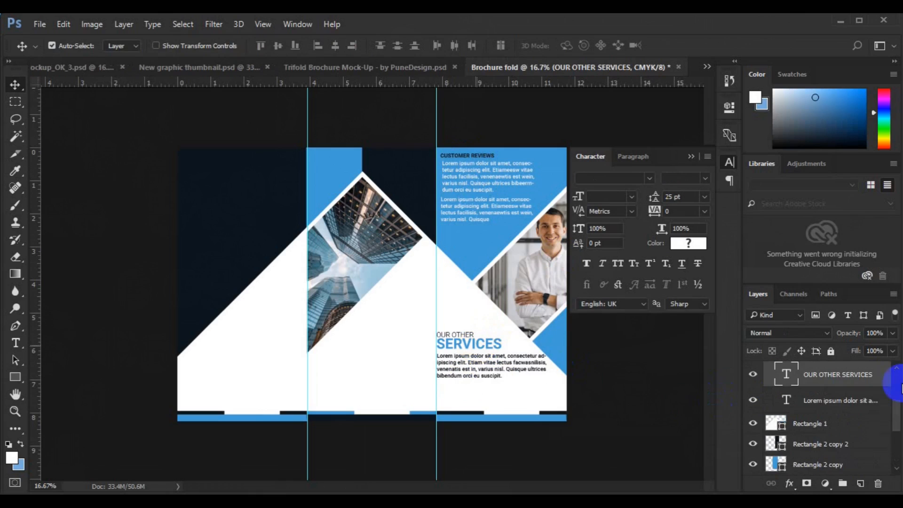
click(896, 390)
click(769, 457)
click(896, 467)
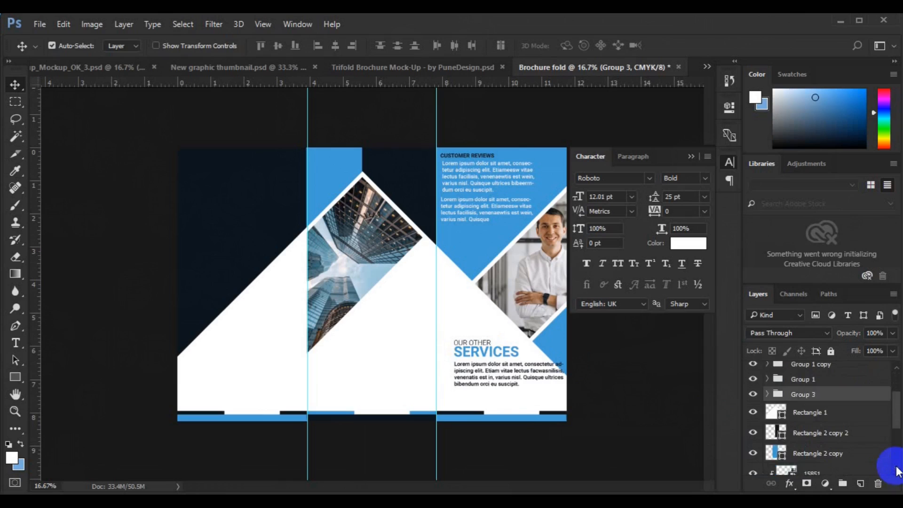
Step: Align the left edge of the services group (Group 3) with the reviews paragraphs in Group 2
click(754, 454)
click(753, 452)
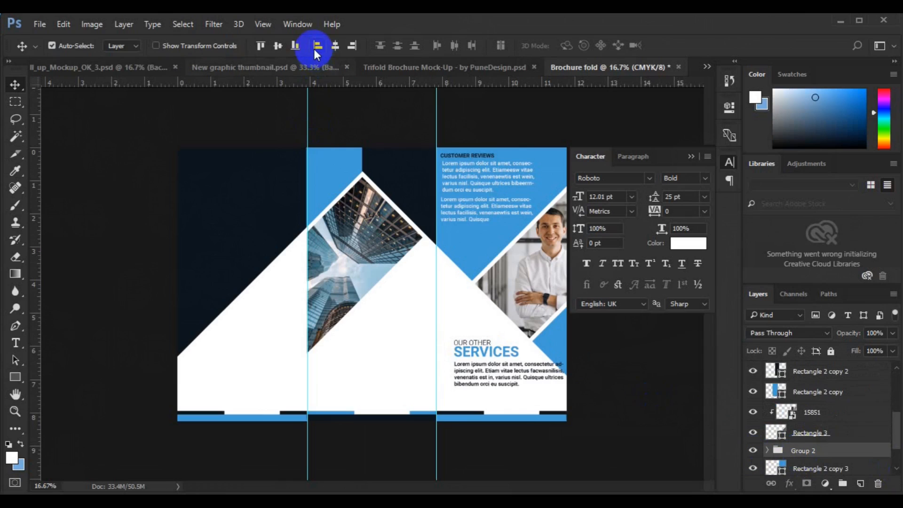
click(649, 343)
Step: Duplicate the services paragraph directly below the original and align the two paragraphs' left edges
drag(469, 379, 479, 408)
shift+click(803, 404)
click(318, 45)
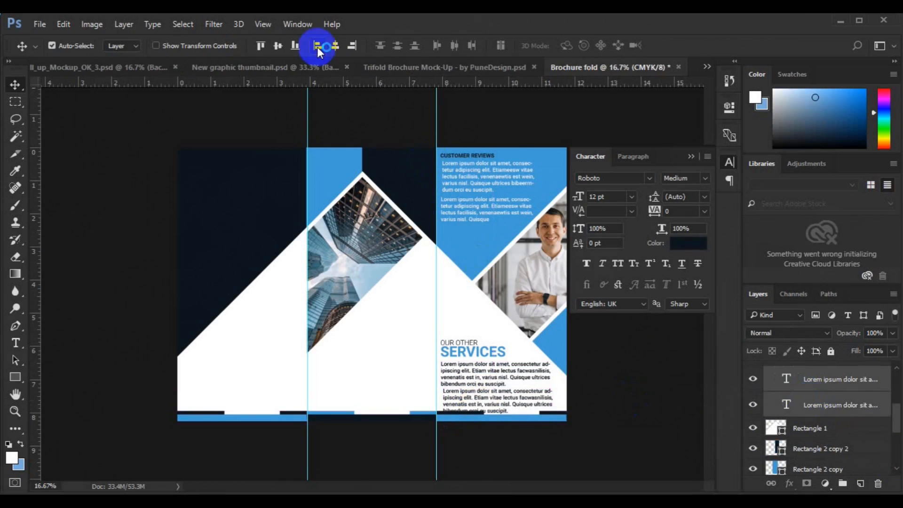
Step: Shorten the duplicated services paragraph so it ends at "venenatis est in," above the bottom bars
click(16, 343)
click(482, 405)
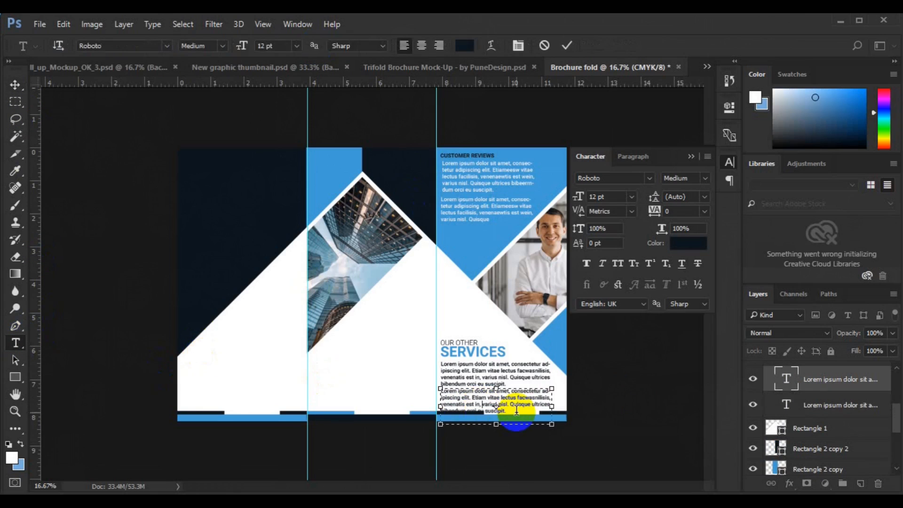
key(Delete)
click(15, 85)
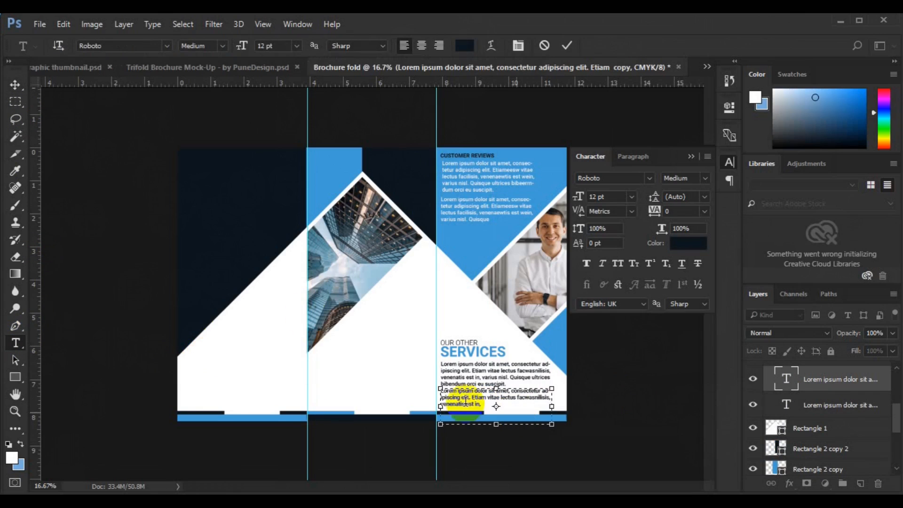
Step: Align the left edges of both services paragraphs and the OUR OTHER SERVICES heading
shift+click(764, 404)
click(318, 45)
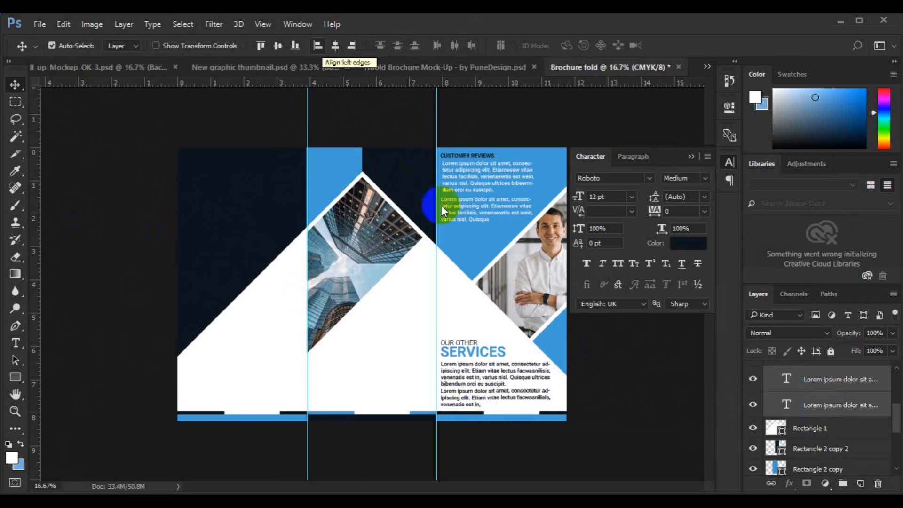
scroll(849, 442, up, 3)
shift+click(850, 446)
click(317, 47)
Step: Add the three-line text "WE ARE CREATIVE AGENCY" in dark navy on a new layer in the middle panel's white area
click(407, 331)
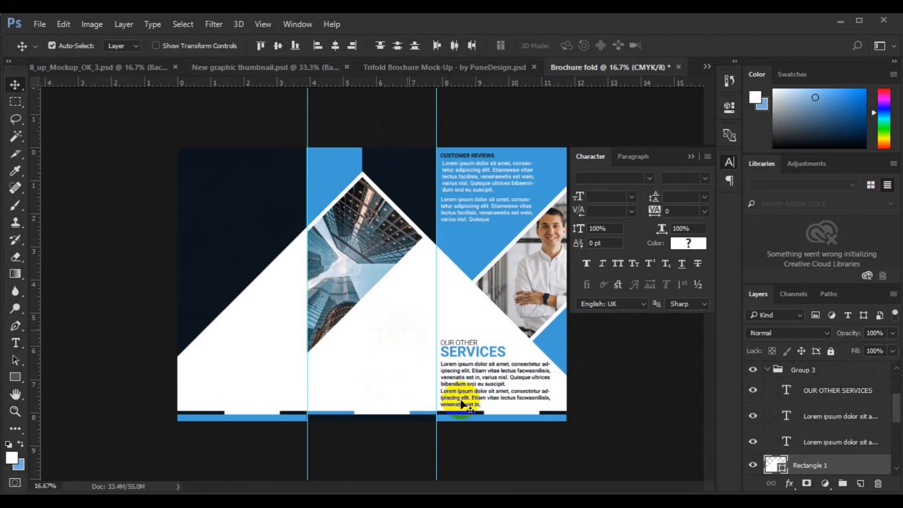
key(t)
click(391, 316)
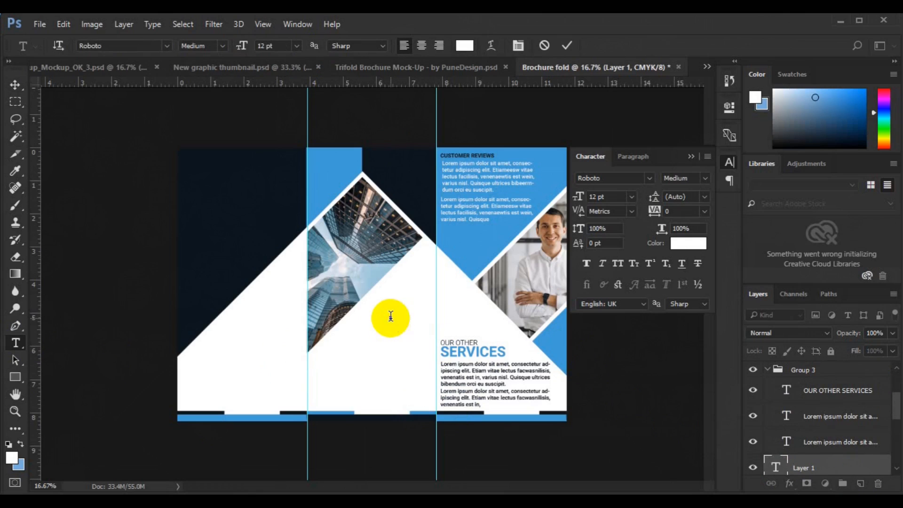
click(465, 45)
click(242, 234)
click(848, 227)
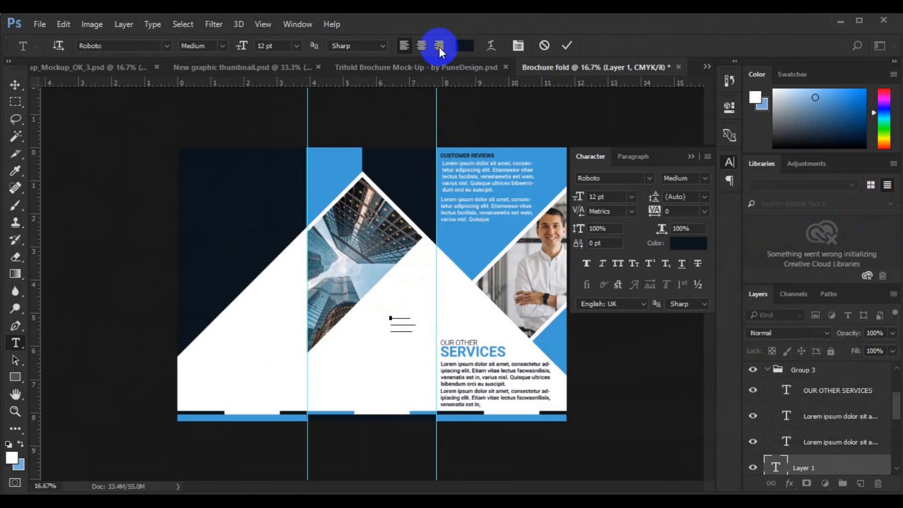
Step: Right-align the WE ARE CREATIVE AGENCY text, set it to 24 pt and move it near the middle panel's right fold guide
click(296, 46)
click(292, 186)
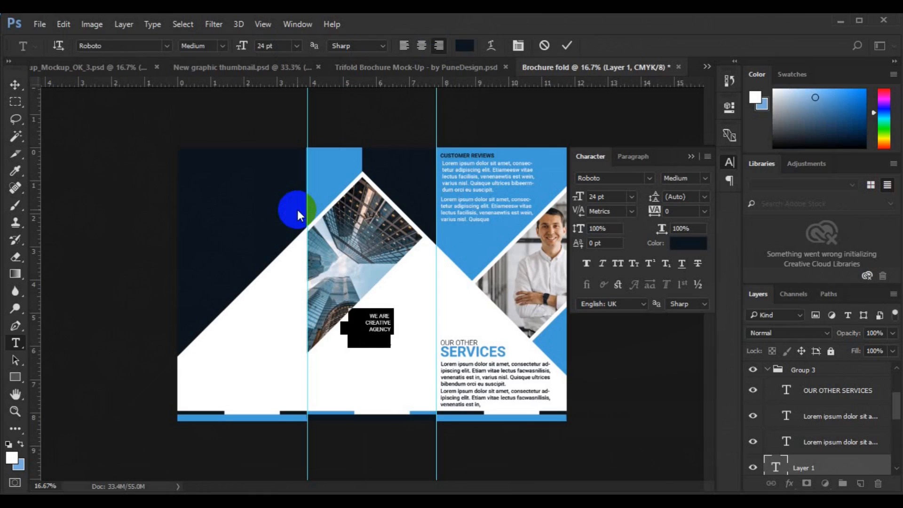
click(15, 85)
click(417, 313)
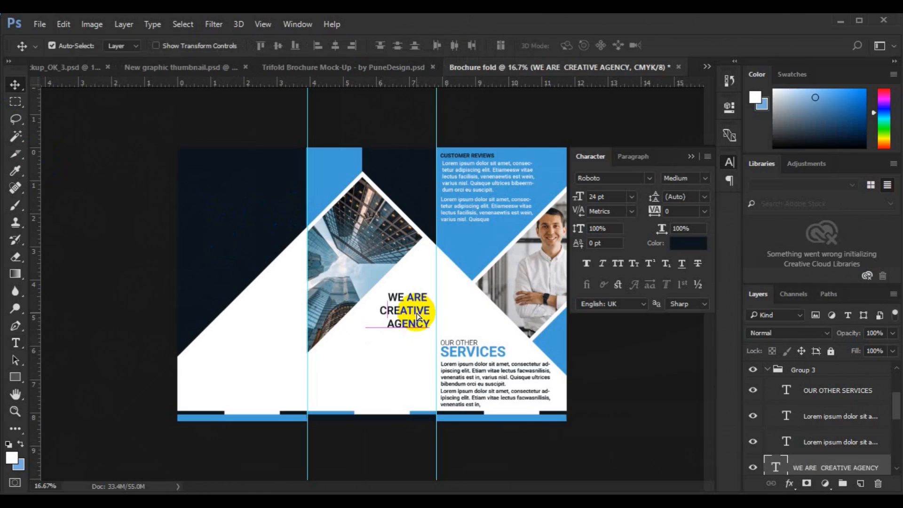
Step: Set the whole WE ARE CREATIVE AGENCY heading in the middle panel to 30 pt
click(15, 343)
click(399, 306)
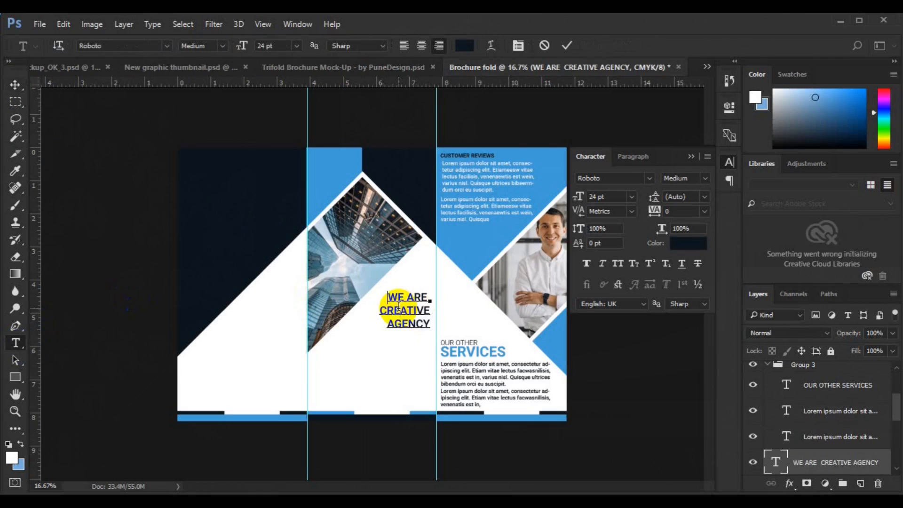
key(ctrl+a)
click(264, 46)
text(30)
key(Return)
Step: Recolor the word CREATIVE in the heading with the brochure's light blue and set its font weight to Black
click(369, 312)
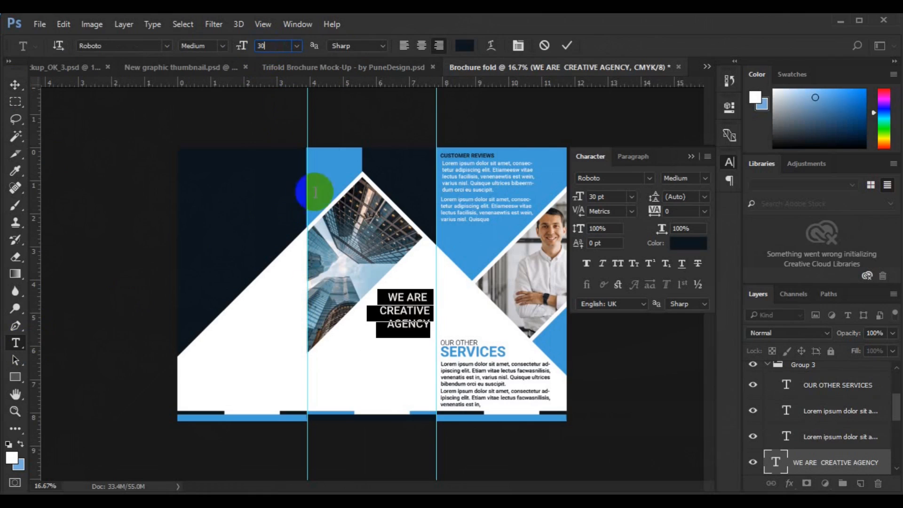
drag(369, 312, 433, 314)
click(466, 47)
click(339, 174)
click(858, 225)
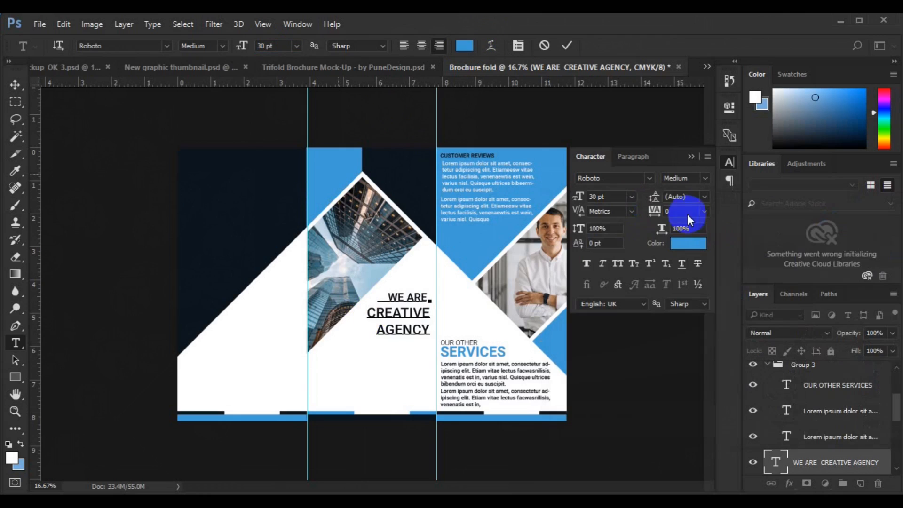
click(223, 47)
click(222, 151)
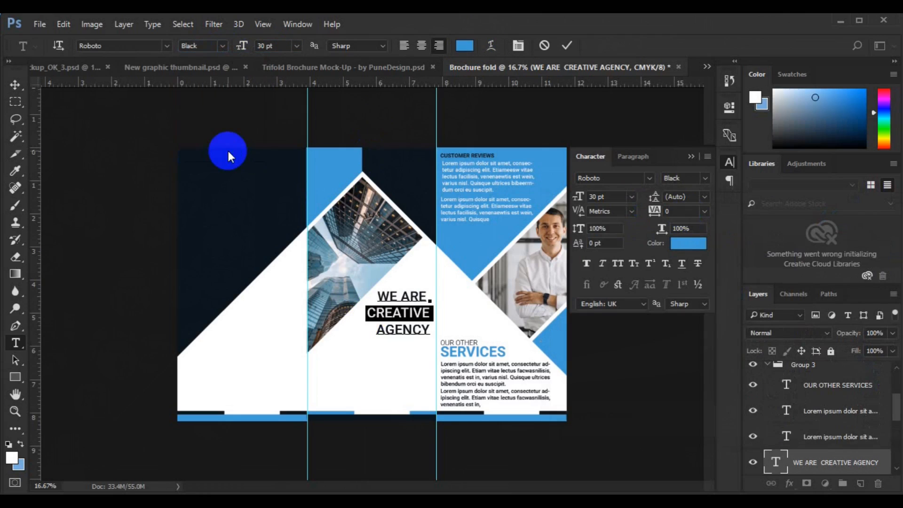
click(15, 85)
Step: Add a new empty layer directly above the large white shape's layer
click(248, 364)
key(ctrl+t)
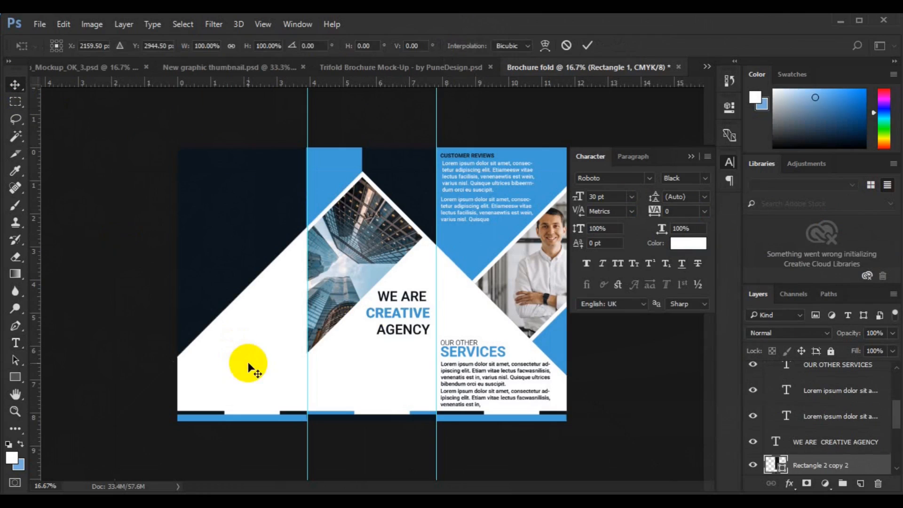
double_click(248, 367)
click(859, 484)
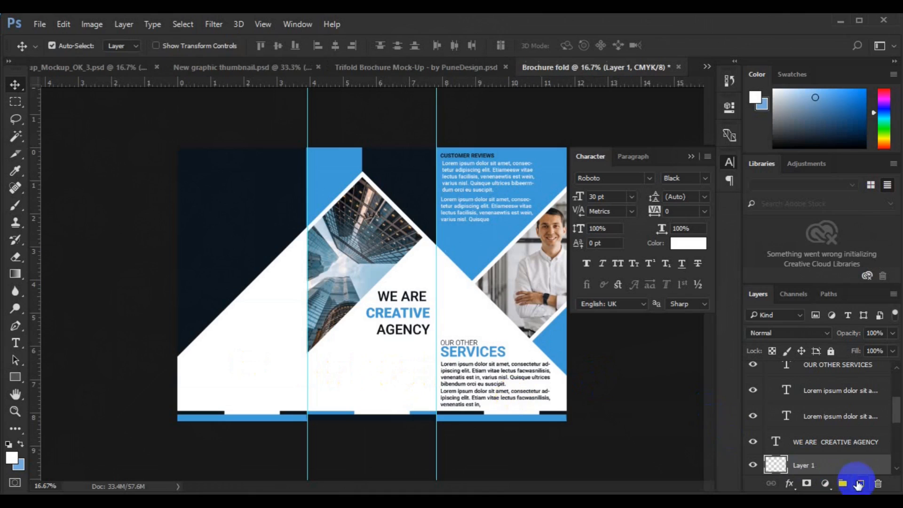
Step: Duplicate the services paragraph into the middle panel below the WE ARE CREATIVE AGENCY heading and right-align its text
drag(462, 382, 325, 366)
mouse_move(326, 367)
alt+mouse_down()
mouse_move(342, 365)
mouse_move(320, 360)
alt+mouse_up()
click(16, 343)
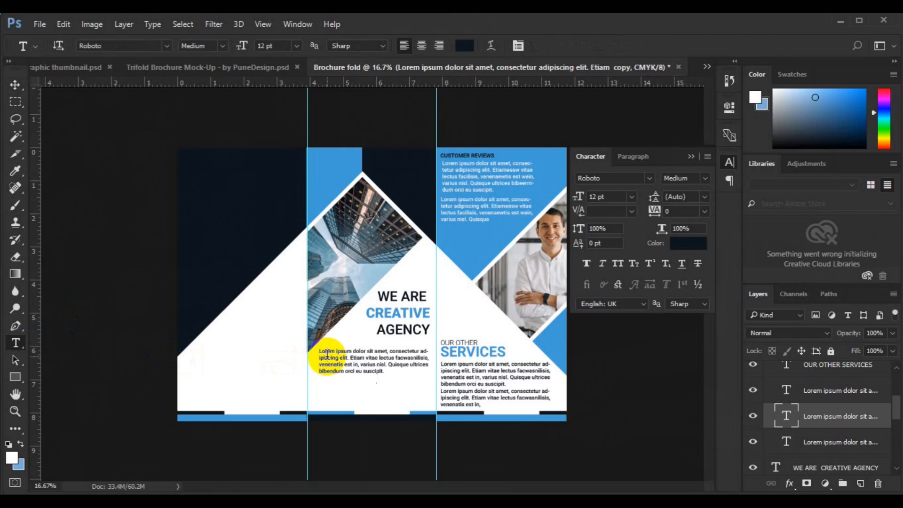
key(ctrl+a)
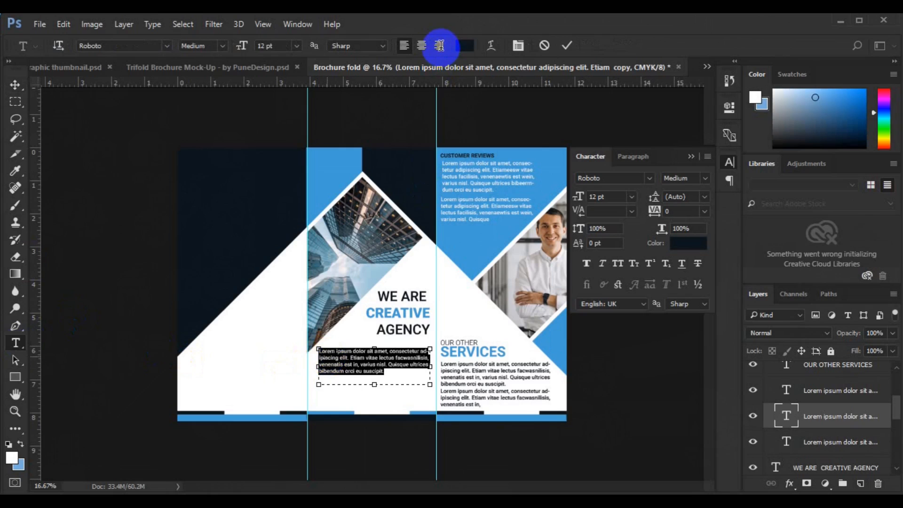
click(440, 45)
click(15, 85)
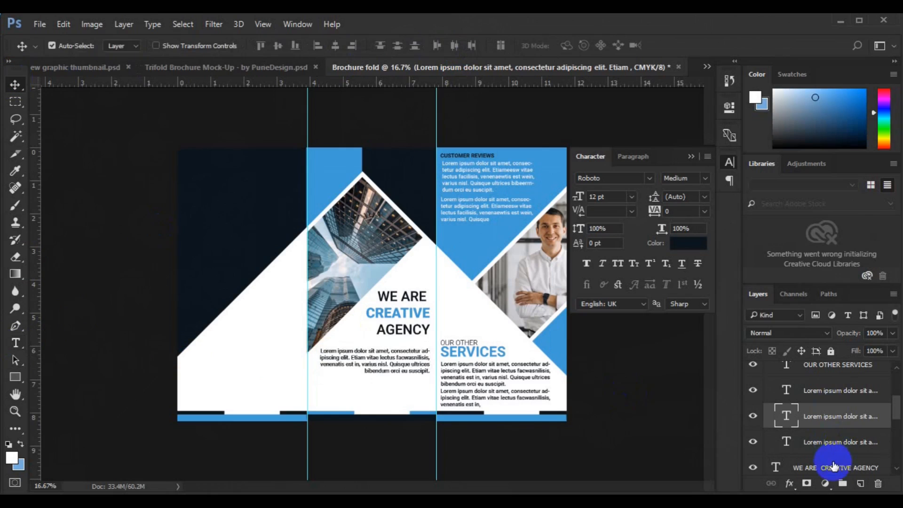
Step: Align the right edges of the middle panel's paragraph and heading, and nudge the paragraph slightly upward
ctrl+click(832, 466)
click(352, 46)
click(823, 421)
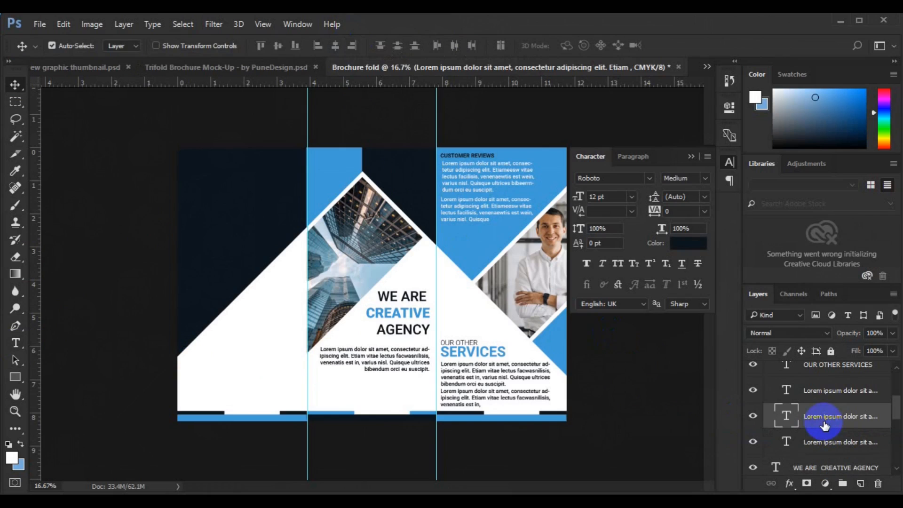
key(shift+Up)
Step: Duplicate the middle panel's paragraph straight below itself and align the right edges of both paragraphs
drag(385, 365, 385, 400)
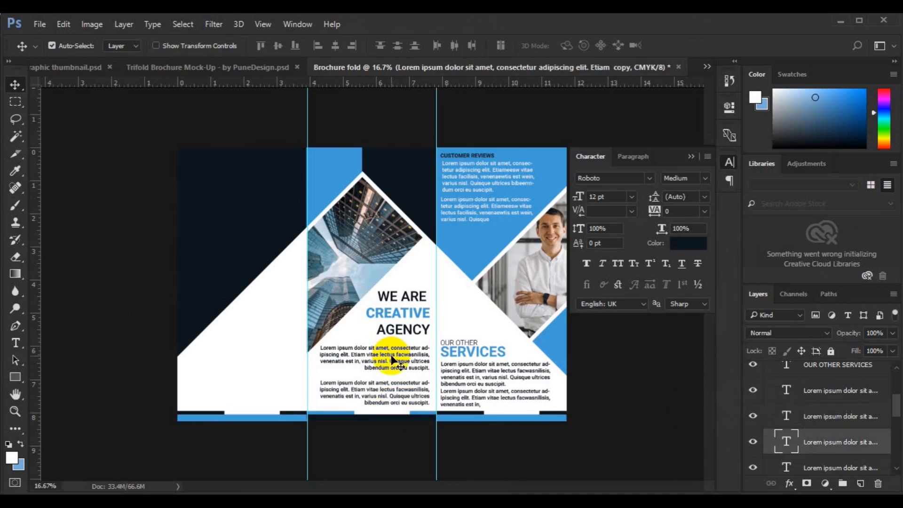
ctrl+click(800, 442)
click(351, 45)
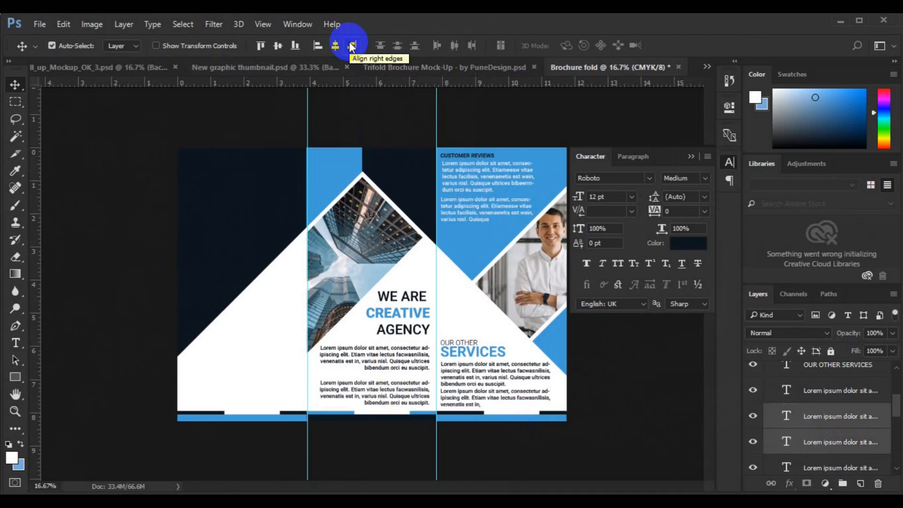
Step: Delete the second services paragraph and move the OUR OTHER SERVICES heading with its remaining paragraph down toward the bottom bars
click(482, 398)
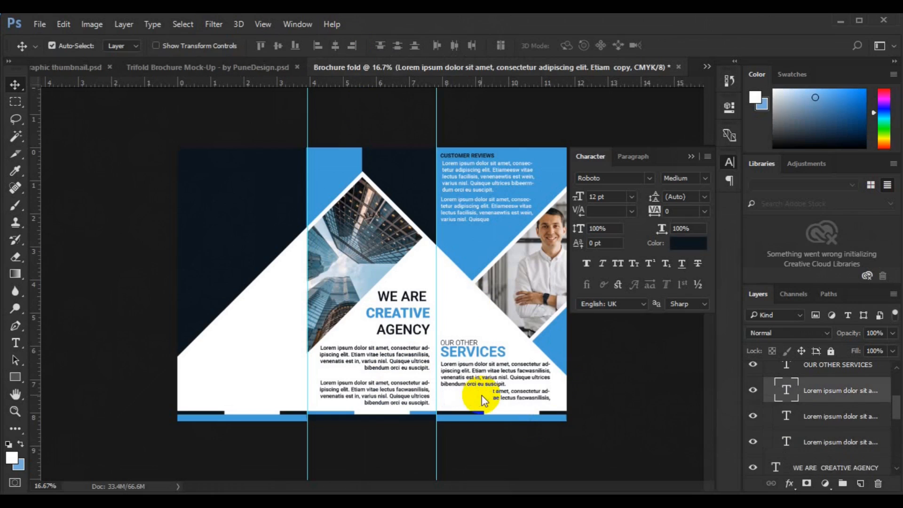
click(816, 369)
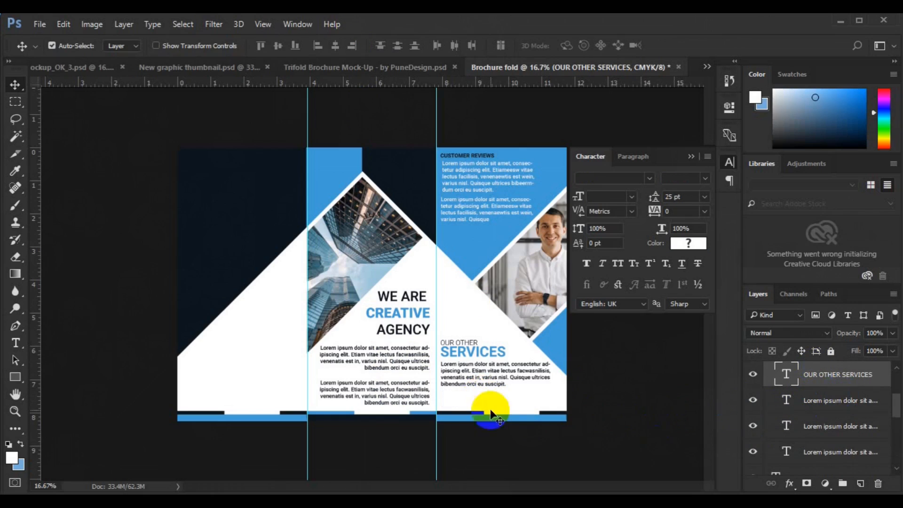
click(471, 384)
ctrl+click(826, 373)
key(shift+Down)
key(shift+Down)
key(shift+Down)
Step: Group the OUR OTHER SERVICES heading with its paragraph and name the group "Other sservice"
key(ctrl+g)
double_click(807, 369)
text(Other sservice)
key(Return)
Step: Group the middle panel's heading and two paragraphs as "we are" and align the bottom edges of both text groups
click(806, 393)
shift+click(826, 438)
key(ctrl+g)
double_click(813, 385)
ctrl+click(821, 371)
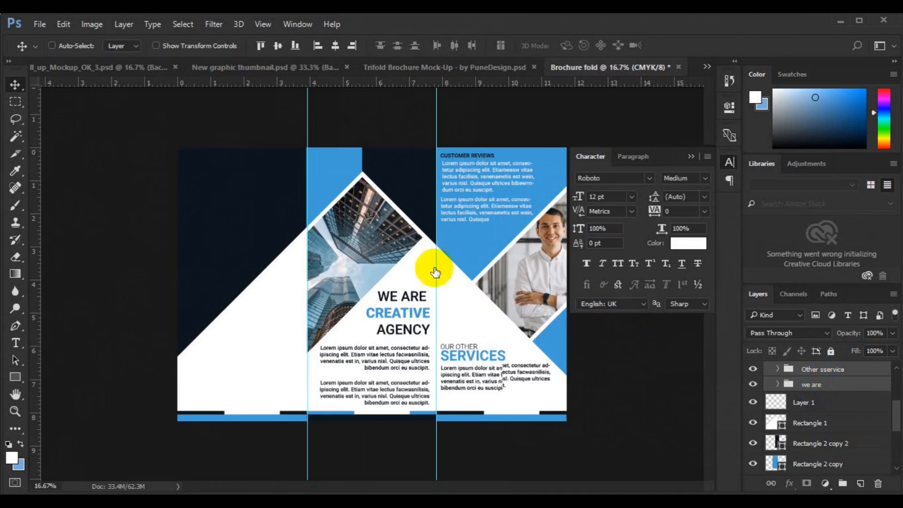
click(296, 47)
Step: Duplicate the WE ARE CREATIVE AGENCY heading into the right panel and left-align its text
drag(420, 313, 476, 318)
double_click(480, 314)
key(ctrl+a)
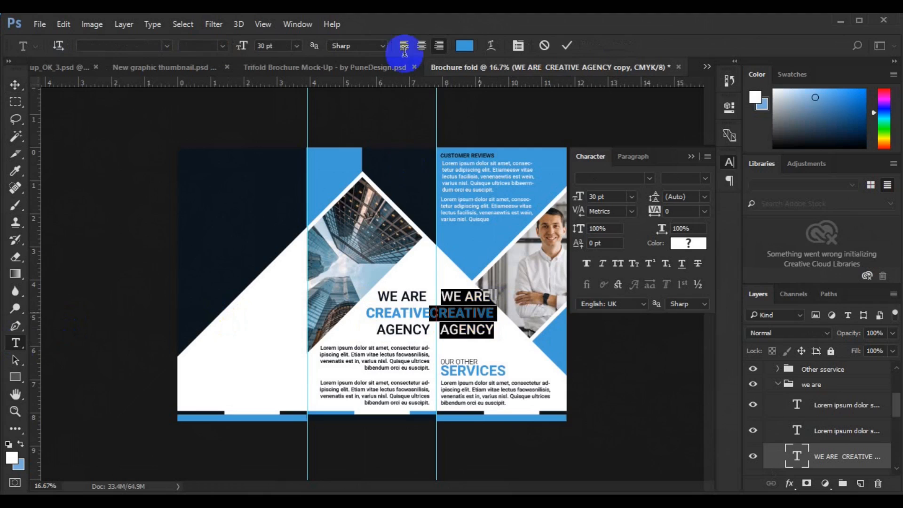
click(405, 52)
Step: Set the copied heading to 25 pt and place it above OUR OTHER SERVICES beside the right panel's fold guide
click(296, 46)
click(304, 198)
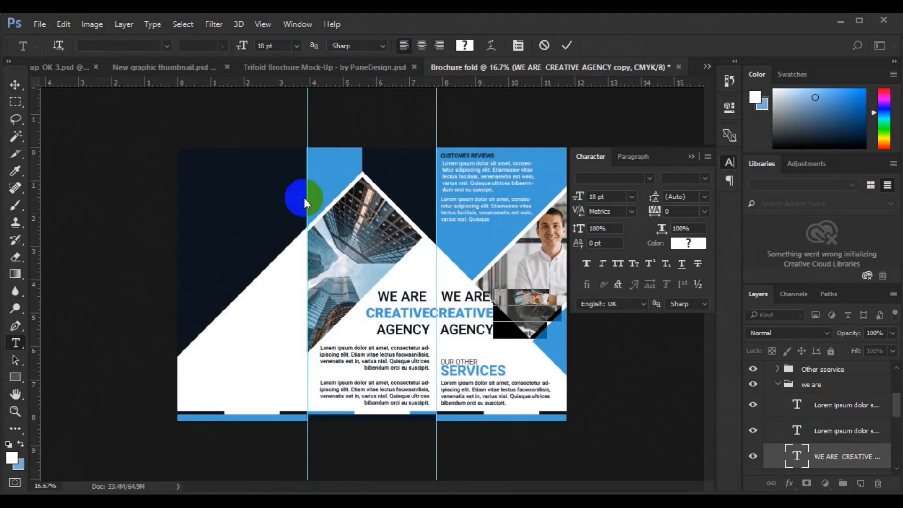
click(267, 45)
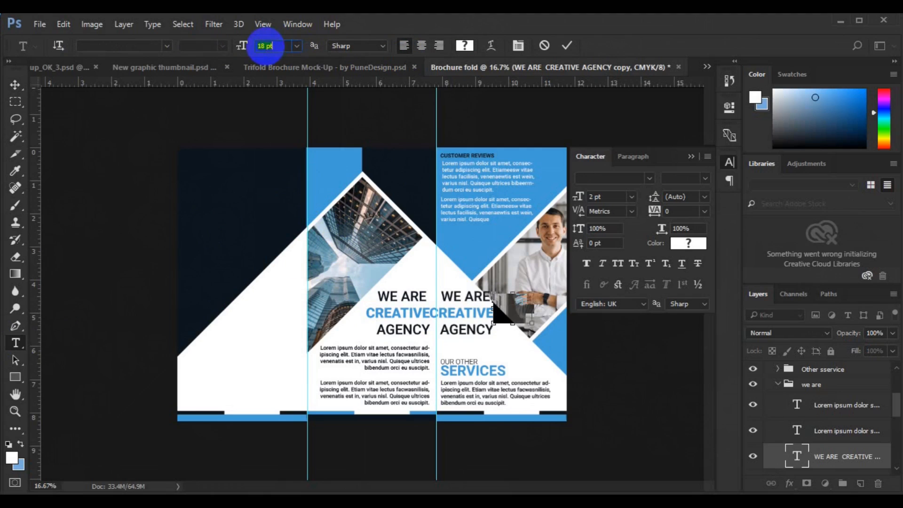
text(25)
click(15, 84)
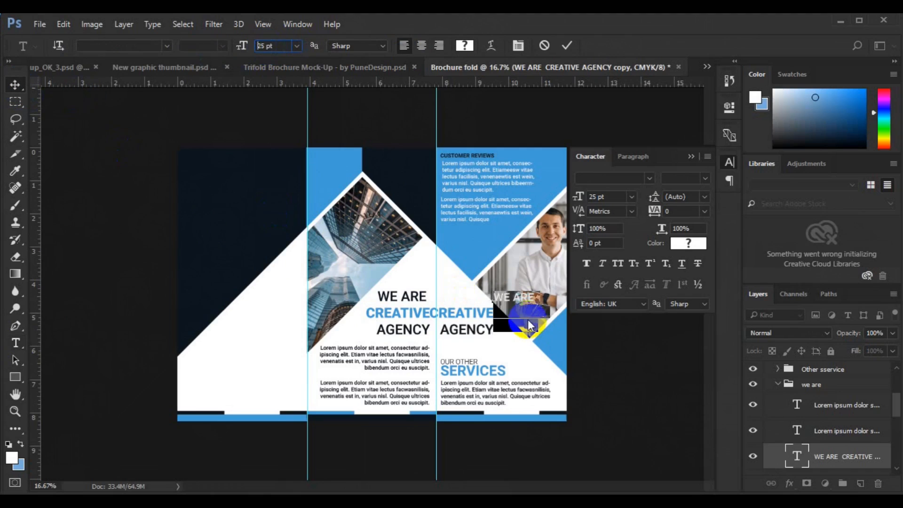
drag(518, 301, 464, 322)
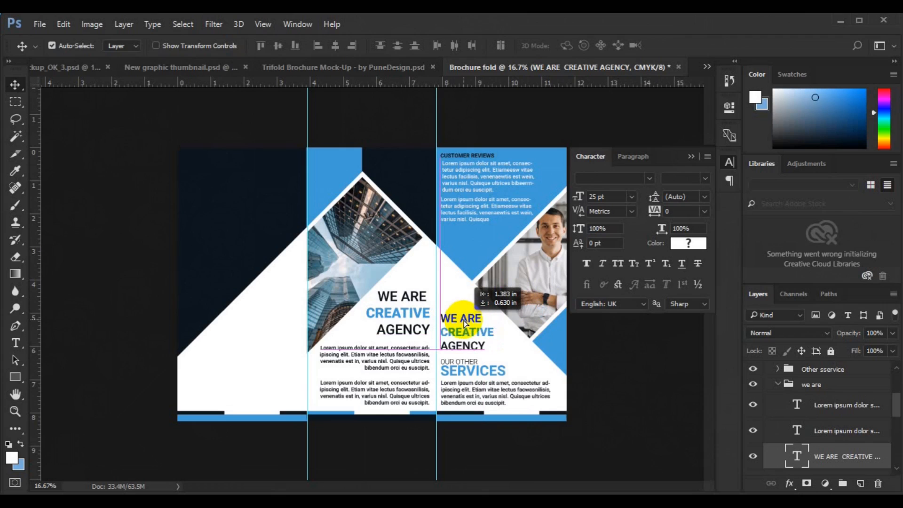
Step: Replace the copied heading with the three-line text "LET US HANDLE YOUR DESIGNS" and set YOUR DESIGNS in Light weight
key(t)
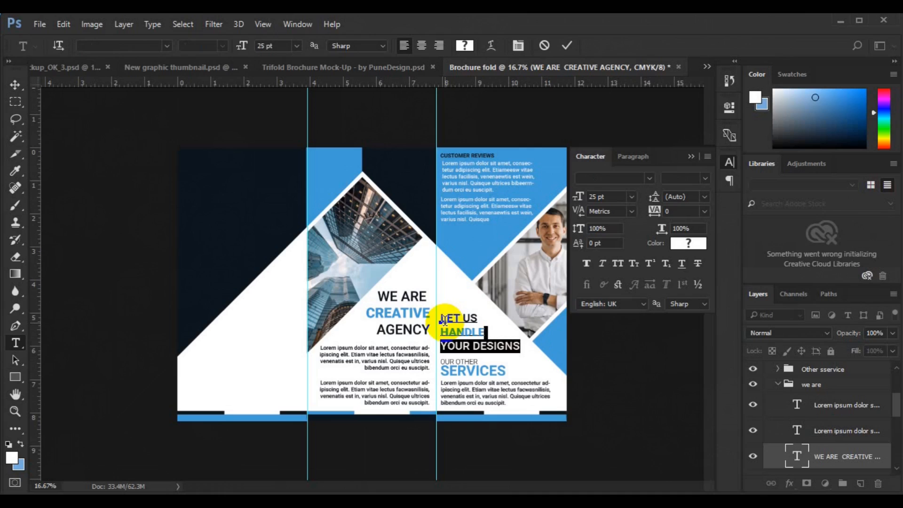
click(216, 47)
click(212, 70)
click(16, 85)
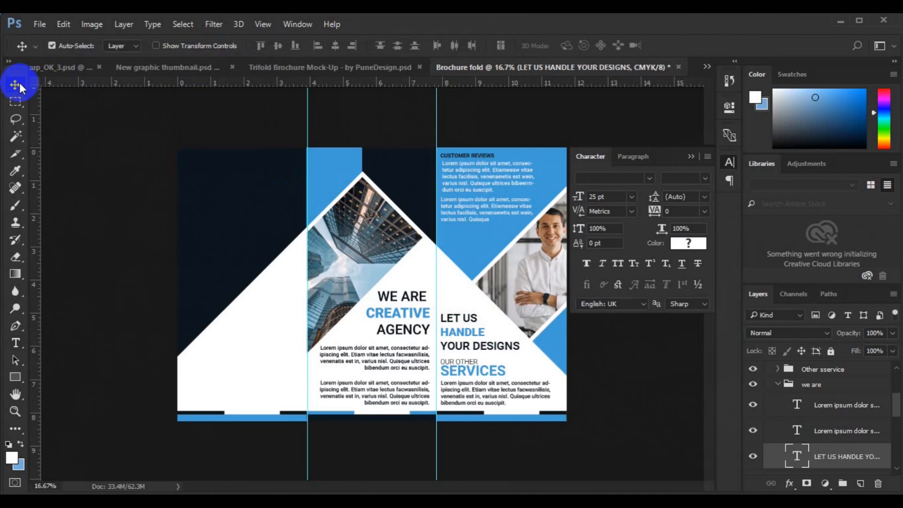
Step: Align the left edges of the LET US HANDLE YOUR DESIGNS heading and the Other sservice group
click(897, 468)
click(896, 468)
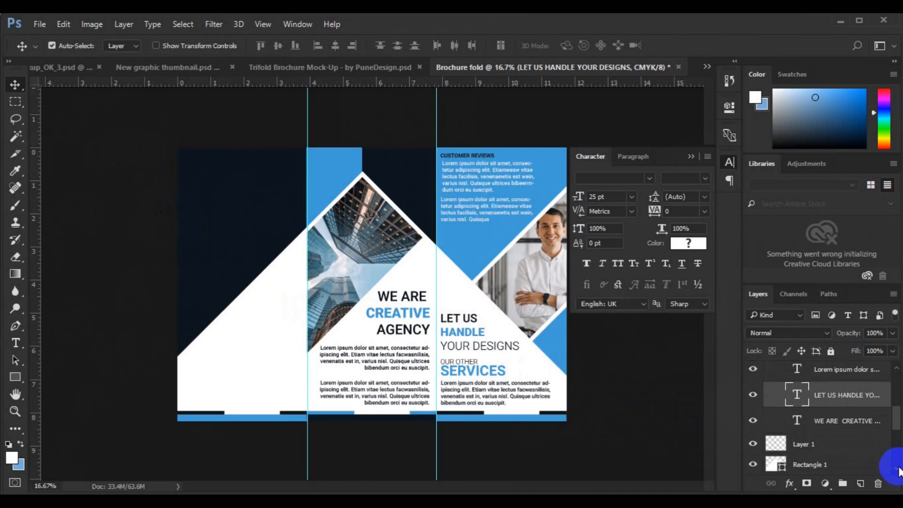
scroll(894, 466, down, 3)
scroll(857, 413, up, 5)
click(823, 405)
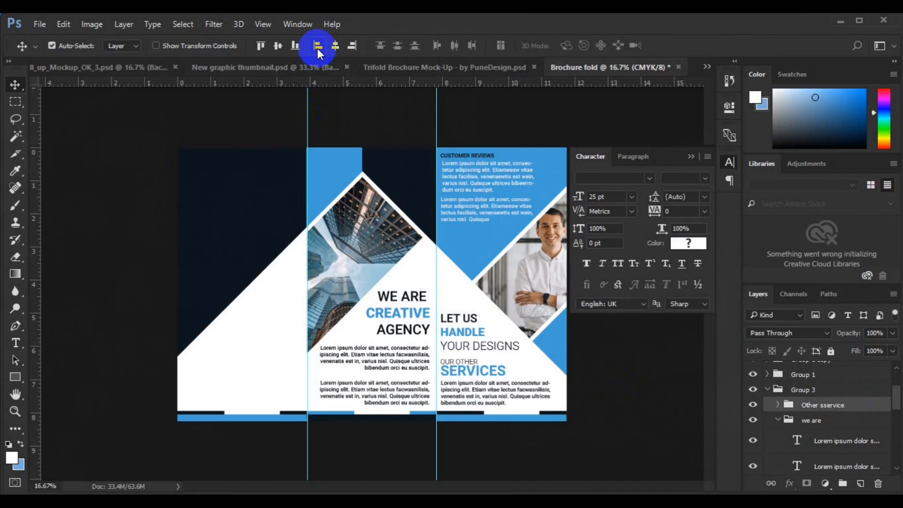
Step: Draw a thin light blue rectangle about 248 by 8 px under YOUR DESIGNS and align its left edge with the heading
key(ctrl+plus)
click(16, 376)
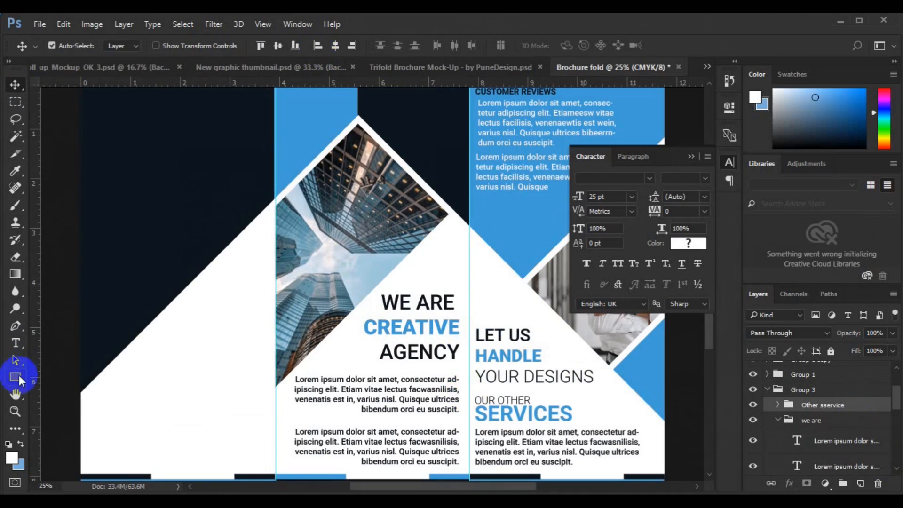
drag(500, 386, 522, 387)
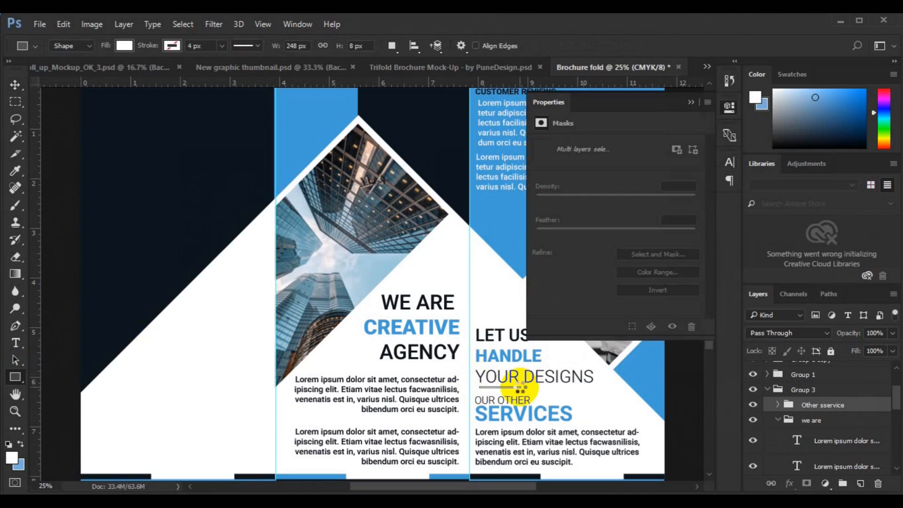
key(v)
double_click(793, 414)
click(298, 161)
click(851, 219)
click(691, 100)
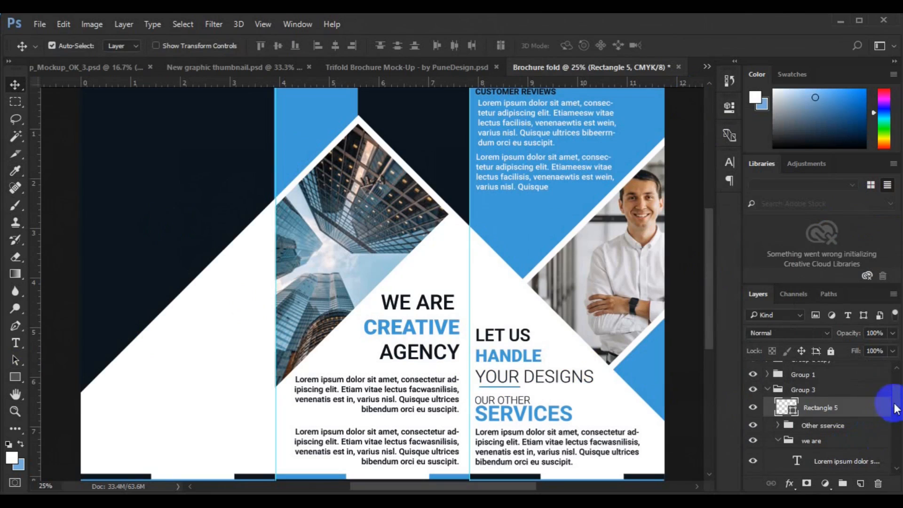
scroll(887, 403, down, 3)
click(870, 445)
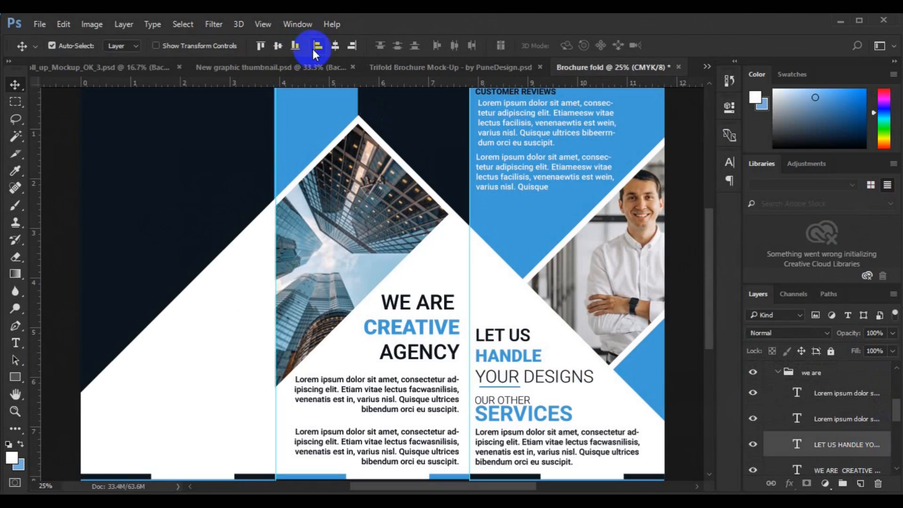
Step: Duplicate the thin blue line to a spot under AGENCY in the middle panel and scale it to 200%
click(493, 386)
key(ctrl+alt+t)
key(Return)
drag(544, 393, 433, 371)
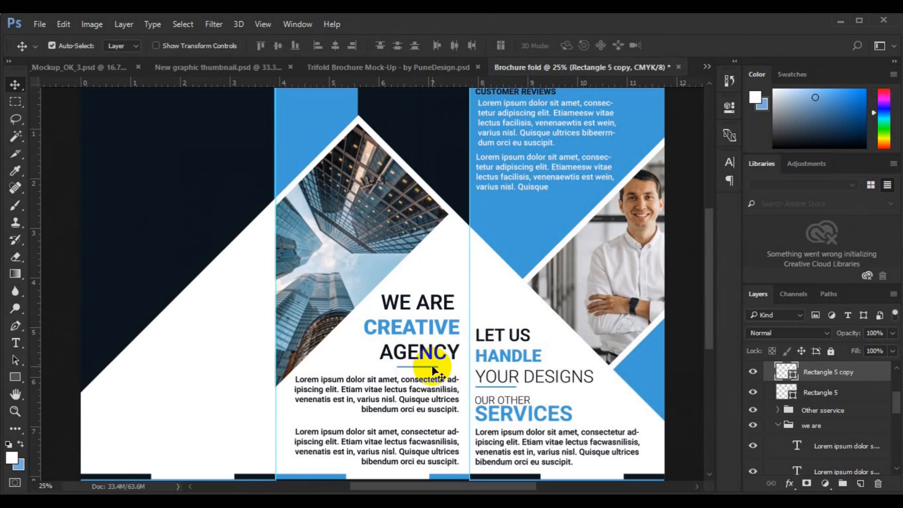
key(ctrl+t)
drag(459, 362, 459, 362)
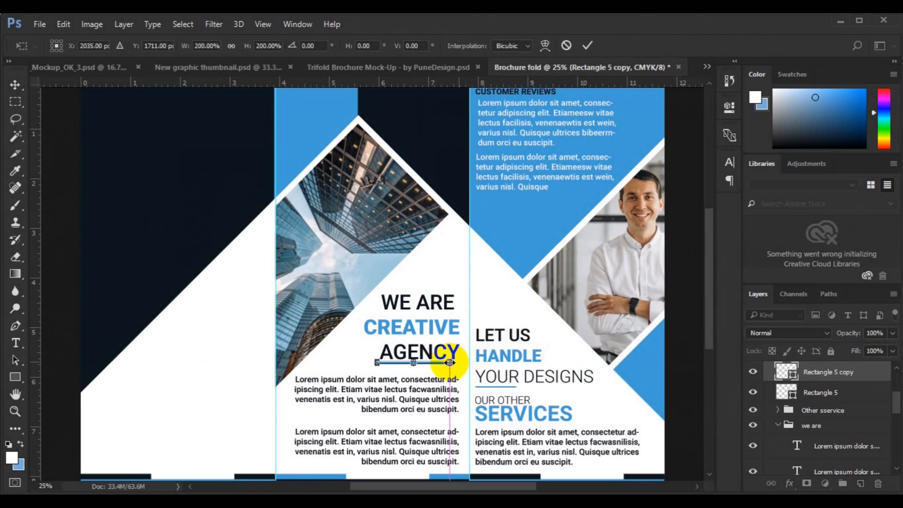
key(Return)
Step: Align the right edge of the enlarged blue line with the WE ARE CREATIVE AGENCY heading
scroll(889, 475, down, 4)
click(871, 443)
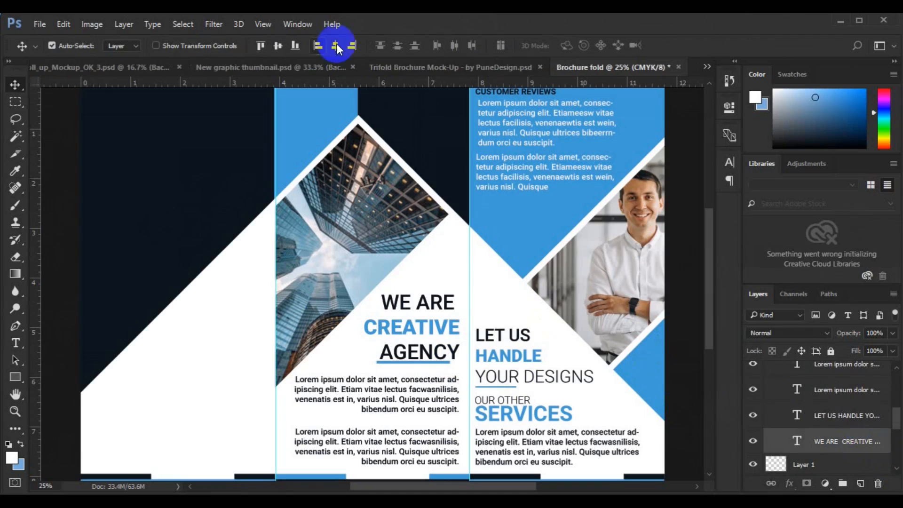
click(438, 362)
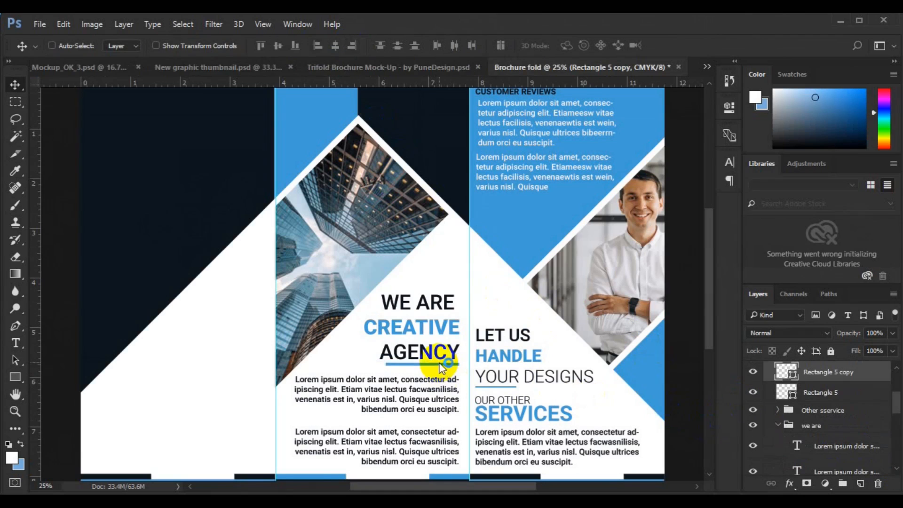
Step: Start a 25 pt Roboto text line near the top of the dark left panel and colour it the brochure's light blue
key(ctrl+minus)
ctrl+click(208, 247)
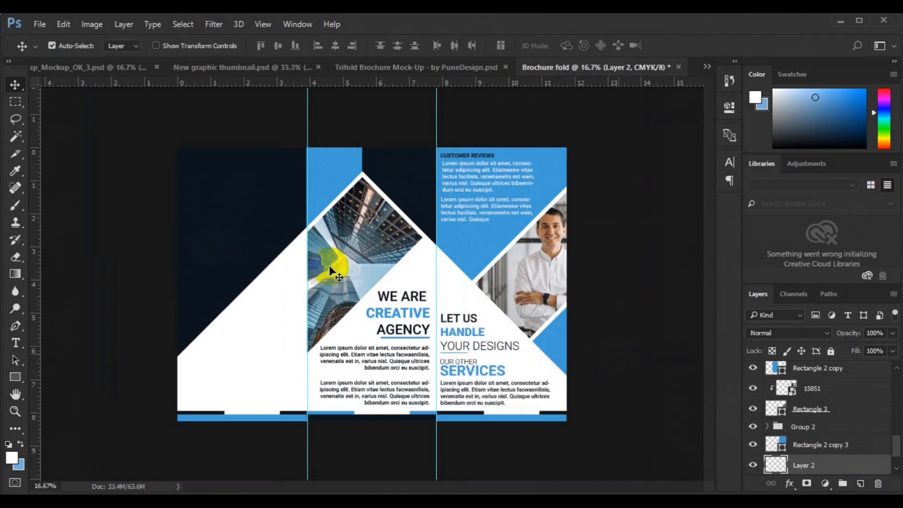
key(t)
click(190, 175)
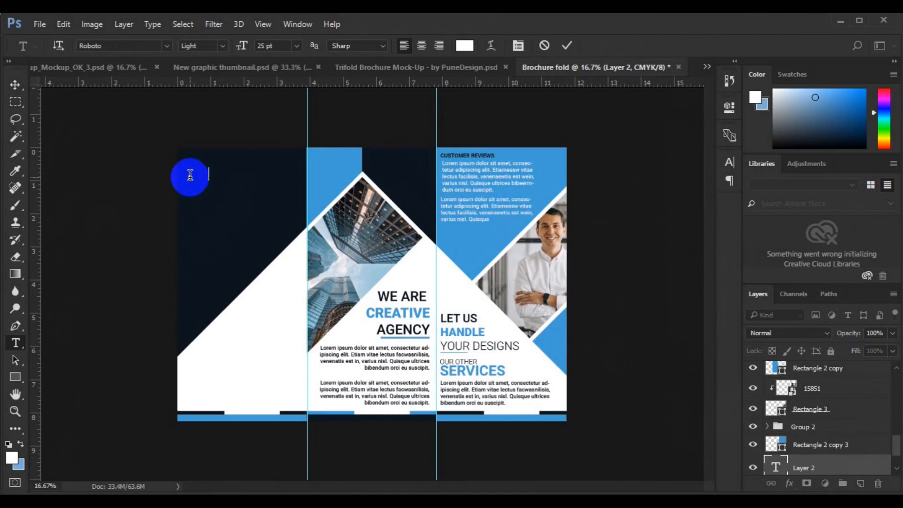
click(464, 45)
click(329, 168)
click(862, 226)
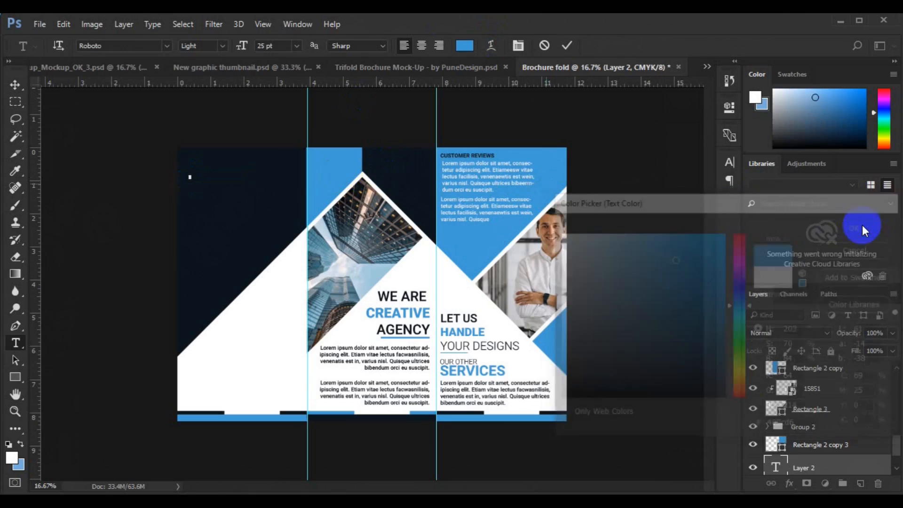
Step: Write We Are Here in Roboto Light and position the heading at the top of the left panel
click(211, 46)
click(222, 115)
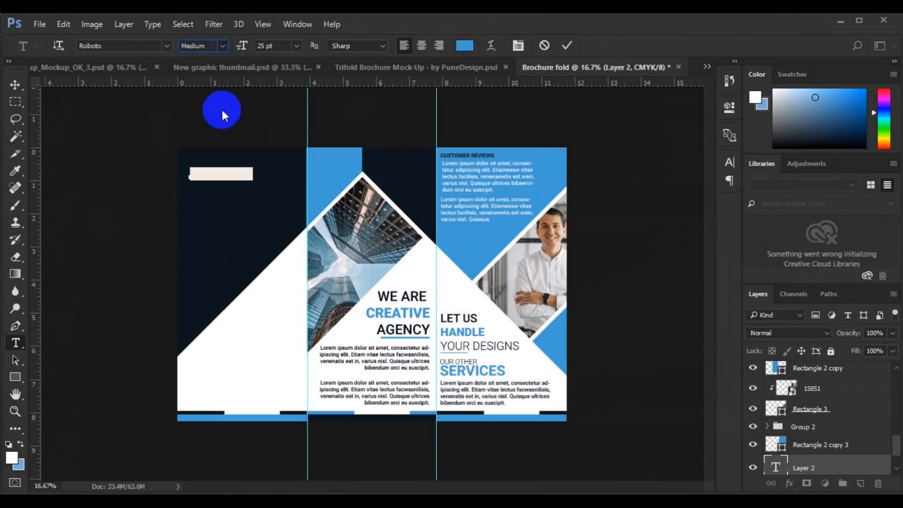
click(221, 46)
click(211, 71)
click(15, 85)
drag(202, 166, 216, 151)
key(ctrl+plus)
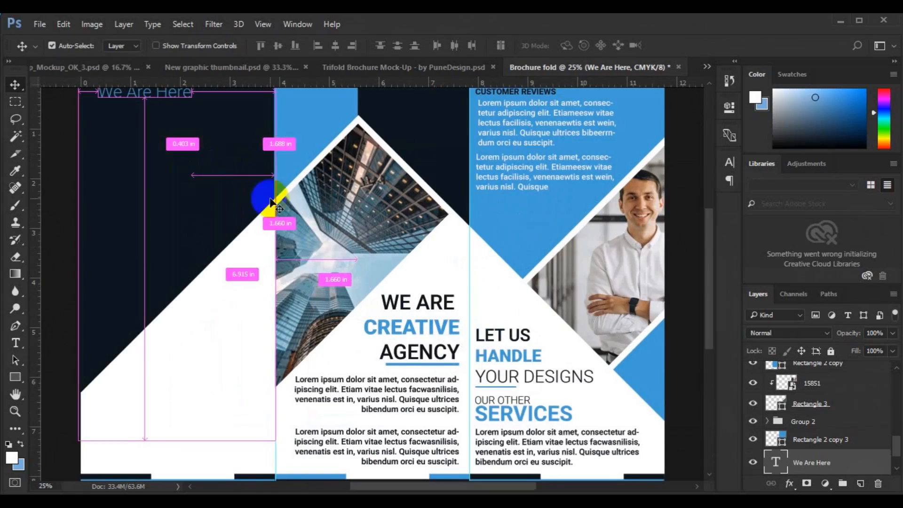
Step: Select Layer 2 and set the text style for a paragraph to Roboto Medium, 12 pt, white
scroll(701, 246, up, 3)
click(898, 471)
click(827, 442)
click(15, 343)
click(296, 45)
click(293, 153)
click(222, 45)
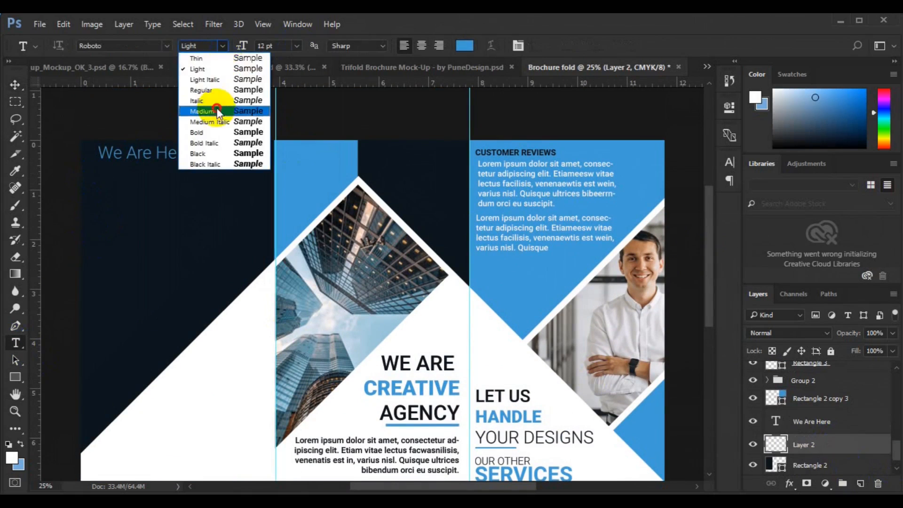
click(214, 111)
click(466, 45)
click(257, 385)
click(853, 229)
Step: Draw a text box under We Are Here, paste the lorem ipsum paragraph and duplicate it down the left panel
click(149, 185)
drag(149, 185, 263, 214)
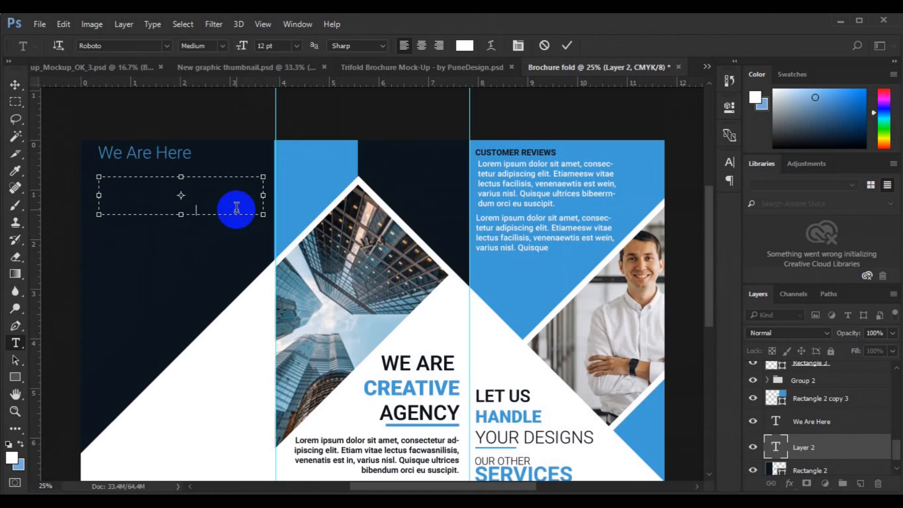
key(ctrl+v)
click(15, 84)
drag(151, 193, 151, 337)
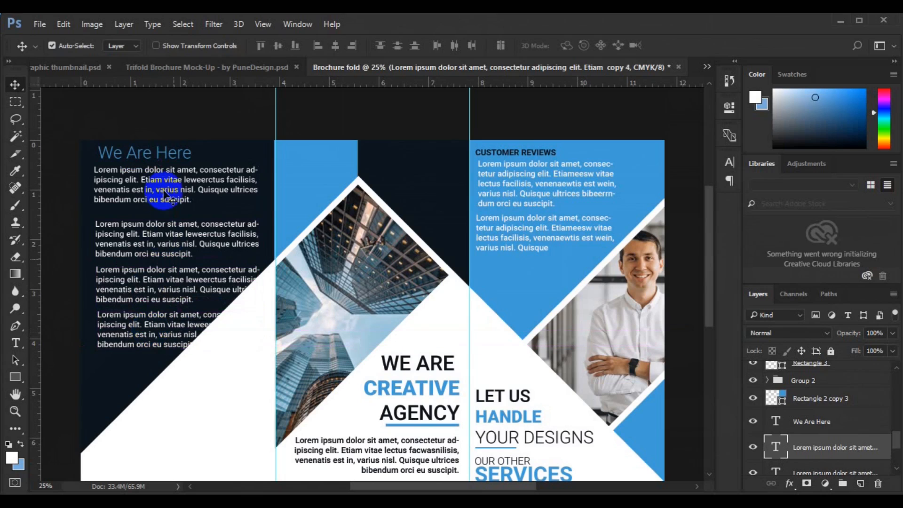
Step: Remove the uppermost paragraph copy and move the remaining three paragraphs up directly beneath the We Are Here heading
click(302, 238)
click(806, 430)
shift+click(812, 390)
key(ctrl+t)
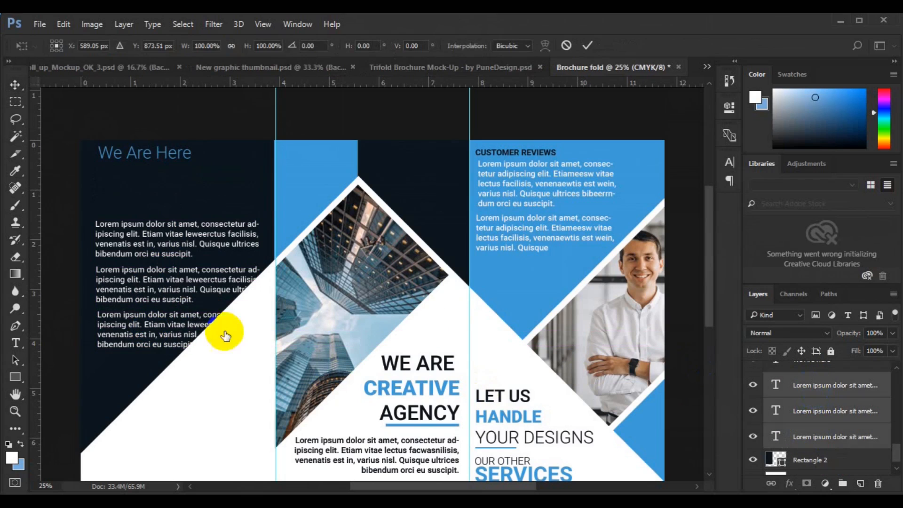
mouse_move(180, 248)
mouse_down()
mouse_move(181, 202)
mouse_move(185, 257)
mouse_move(185, 231)
mouse_up()
key(Return)
Step: Group the three left-panel paragraphs, and group them with the We Are Here heading
key(ctrl+g)
click(796, 407)
shift+click(804, 426)
key(ctrl+g)
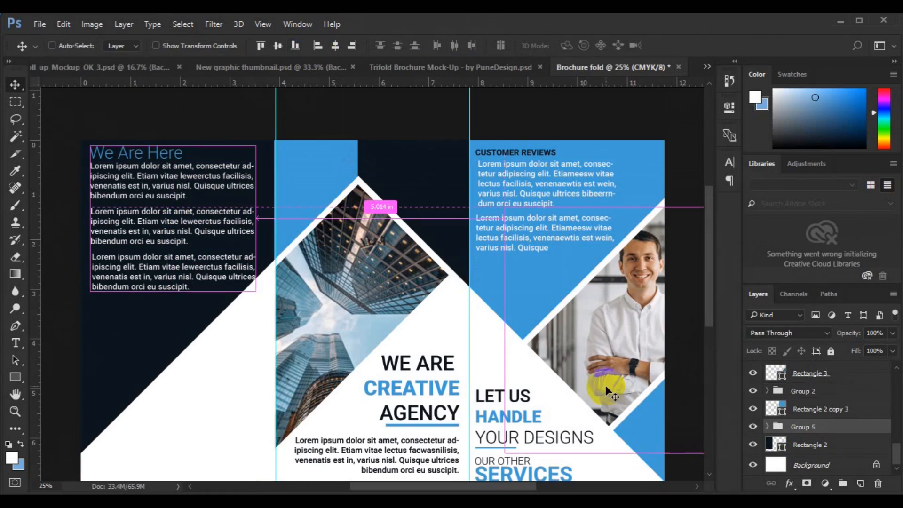
Step: Rename the We Are Here group as here and Group 2 as review, and align their top edges
double_click(806, 427)
text(here)
key(Return)
ctrl+click(804, 391)
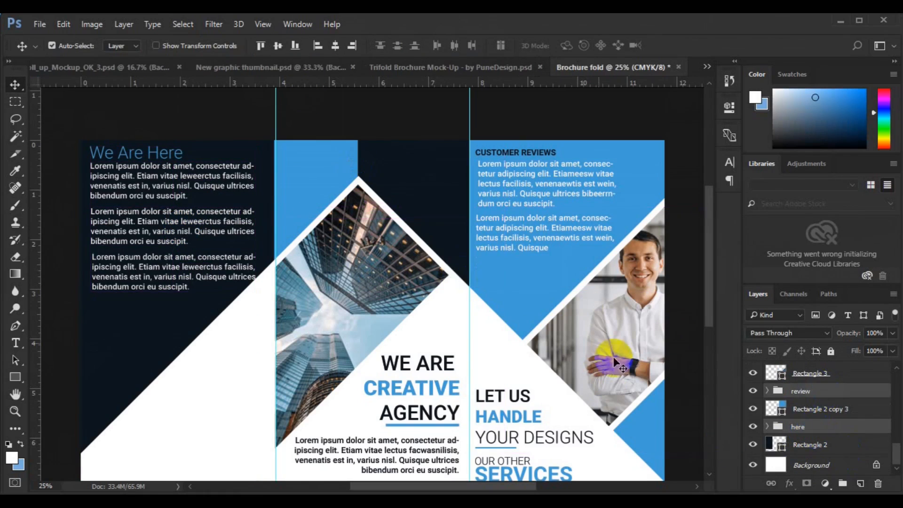
click(262, 48)
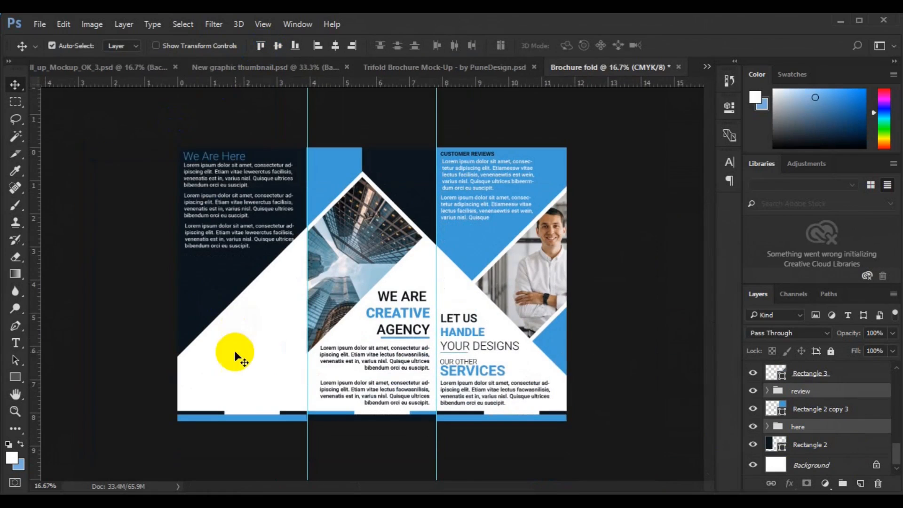
Step: Add white 16 pt text reading WE ARE THE BEST YFOR THE JOB... below the left panel's paragraphs
click(408, 386)
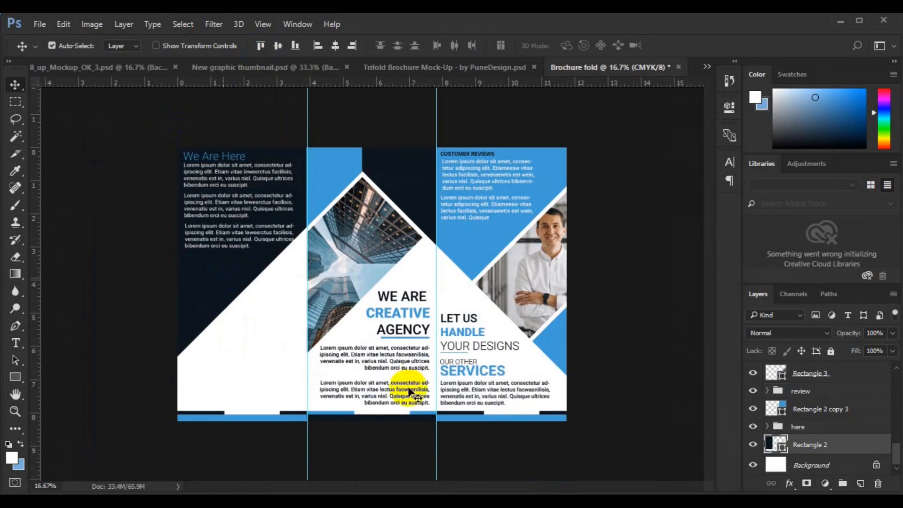
click(125, 349)
key(t)
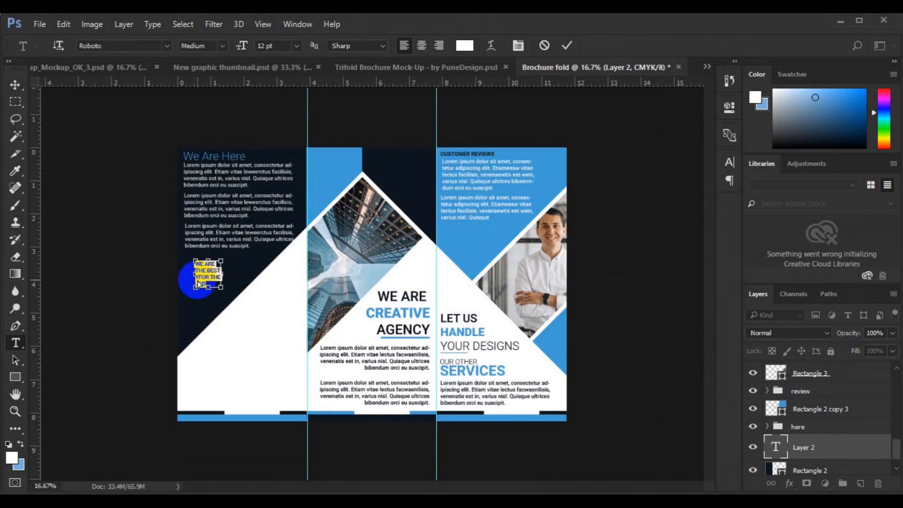
click(298, 46)
click(300, 185)
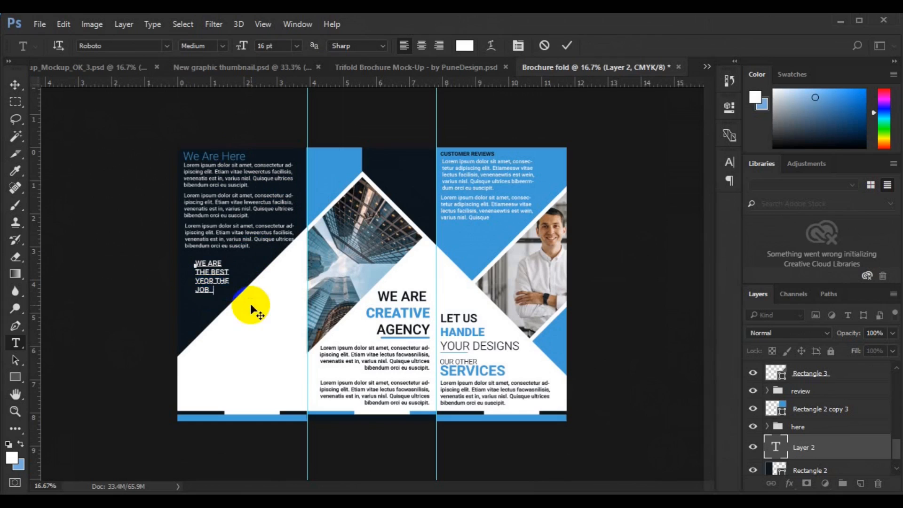
Step: Colour the words WE and JOB... in the left panel's slogan light blue
click(463, 50)
click(341, 177)
click(822, 232)
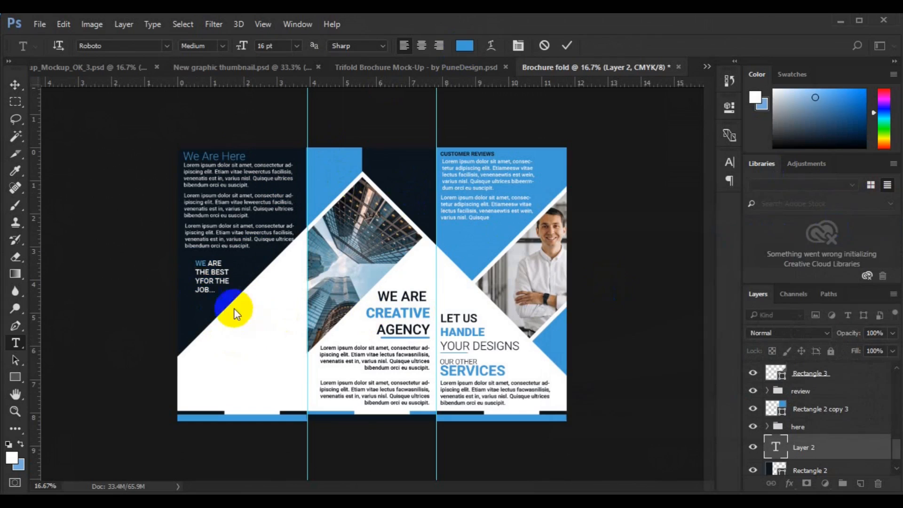
drag(198, 291, 217, 290)
click(466, 46)
click(334, 176)
click(839, 229)
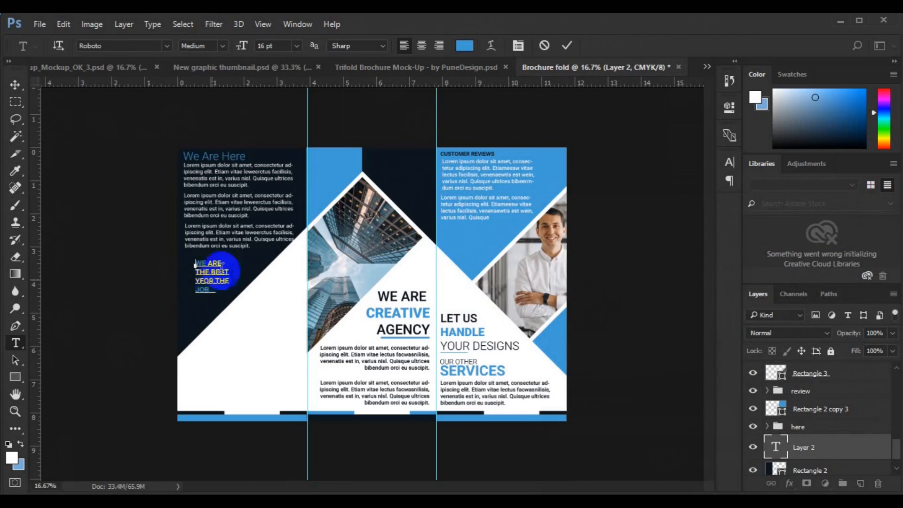
Step: Set the slogan's font size to 20 pt and align its left edge with the here group
click(264, 46)
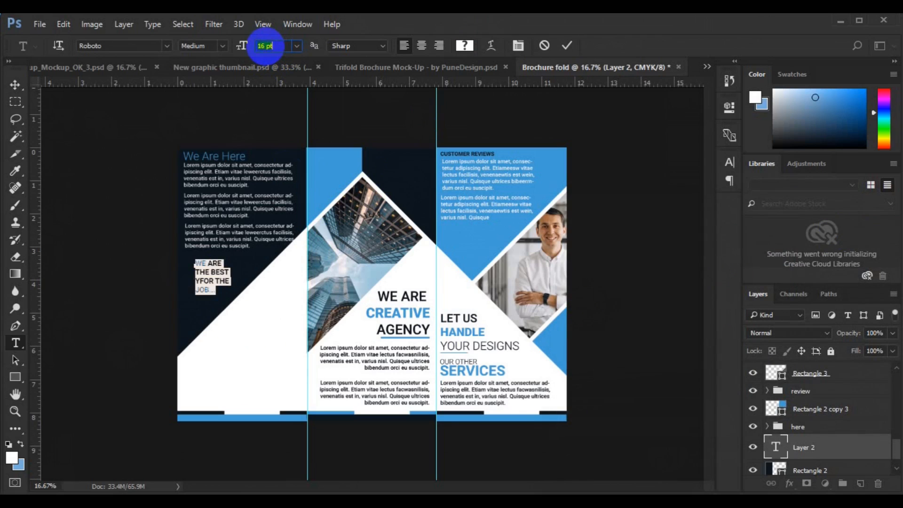
text(25)
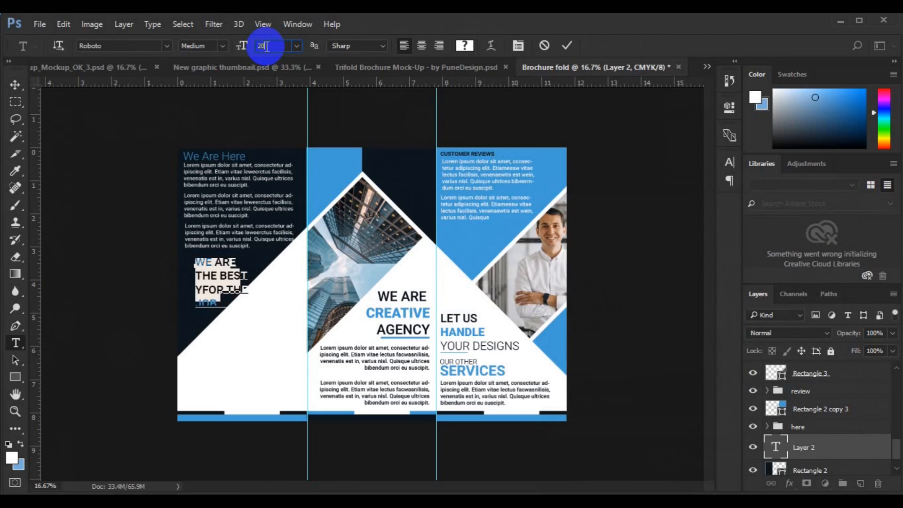
click(16, 85)
click(228, 280)
drag(228, 279, 199, 272)
ctrl+click(813, 429)
click(314, 47)
click(254, 388)
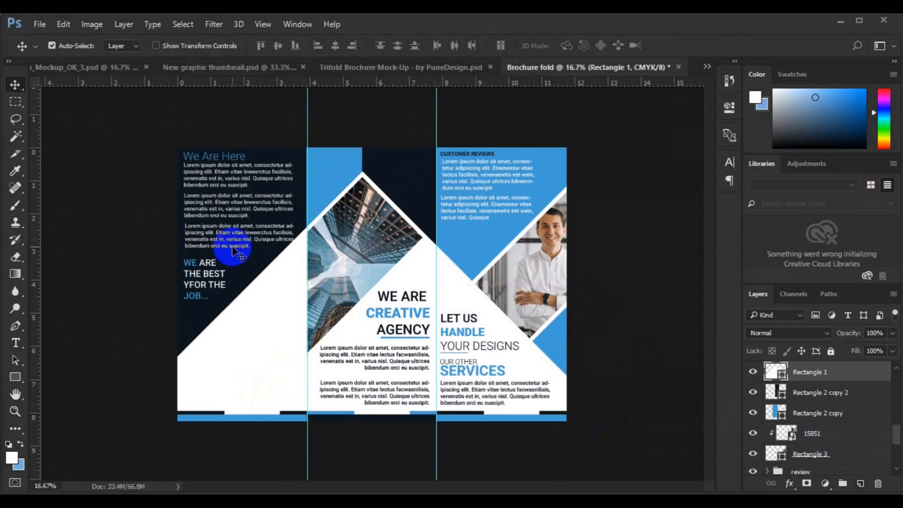
Step: Duplicate a left-panel lorem ipsum paragraph into the white area at the bottom of the same panel
drag(231, 242, 222, 383)
click(16, 343)
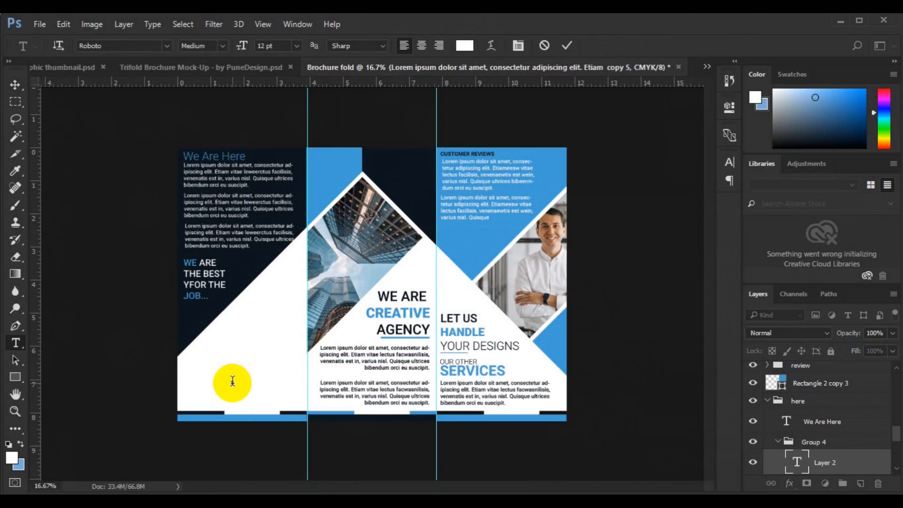
click(544, 46)
click(15, 86)
key(ctrl+t)
key(Escape)
Step: Colour the duplicated paragraph in the white area light blue (409cd6)
drag(896, 435, 893, 447)
click(16, 343)
click(234, 369)
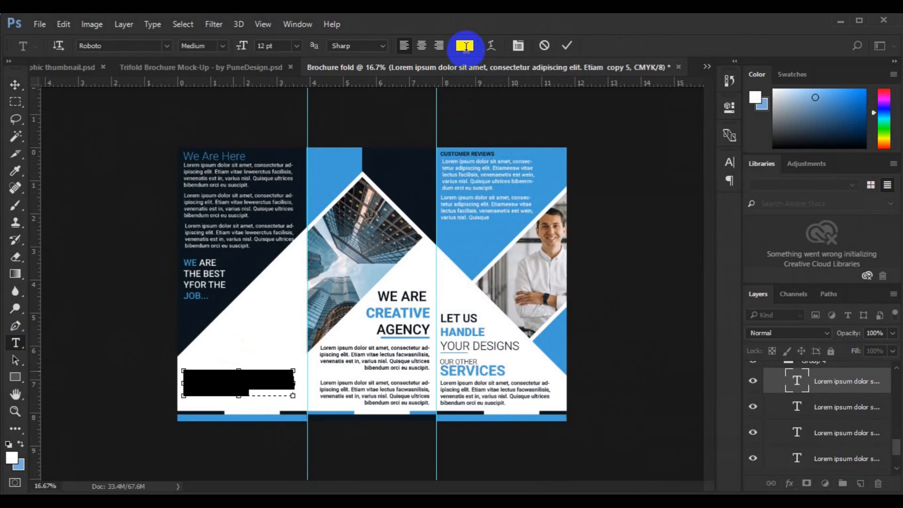
click(465, 46)
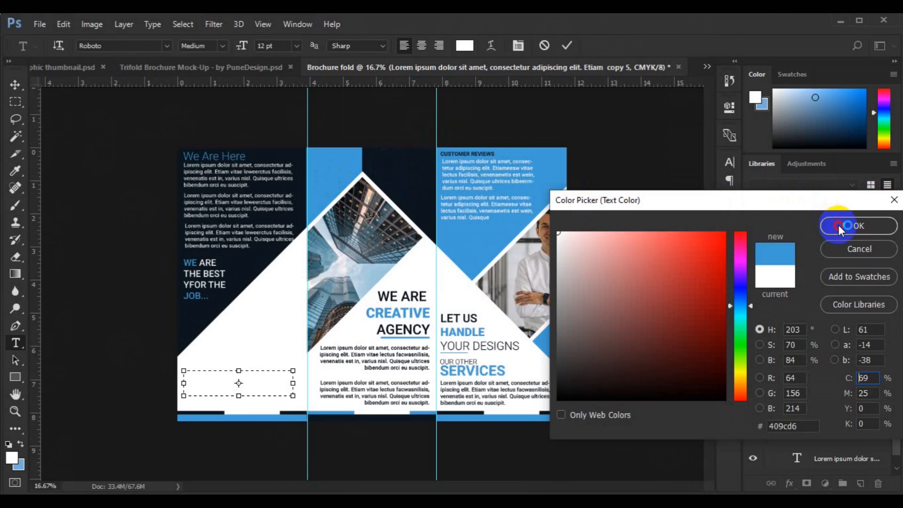
click(845, 225)
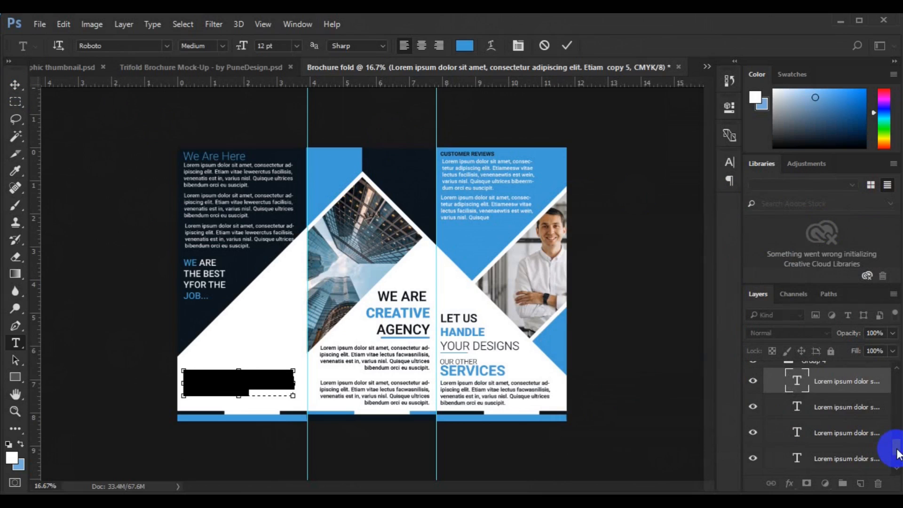
click(14, 91)
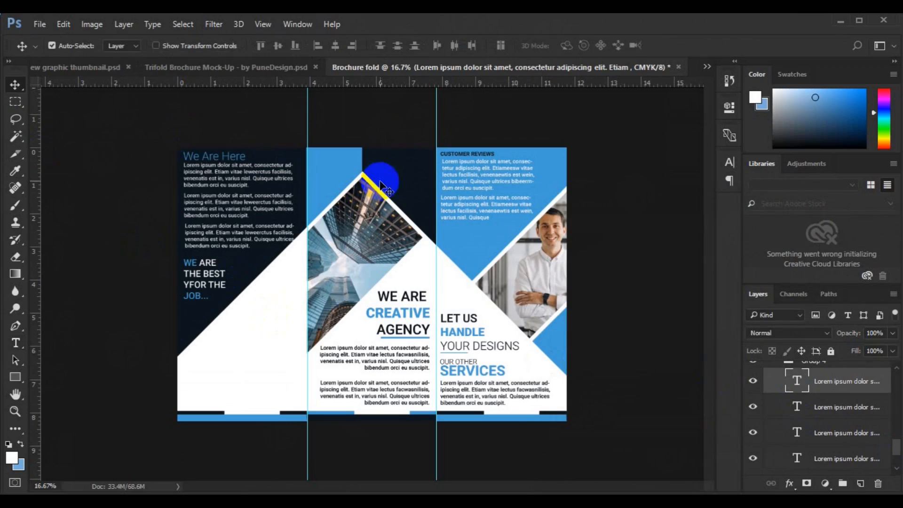
Step: Move the duplicated paragraph's layer out of its group to just above Rectangle 1 in the layer order
click(898, 397)
click(895, 466)
drag(843, 457, 831, 382)
drag(897, 439, 846, 362)
drag(895, 420, 888, 384)
Step: Right-align the paragraph in the left panel's white area and colour it dark navy (0b161e)
click(15, 343)
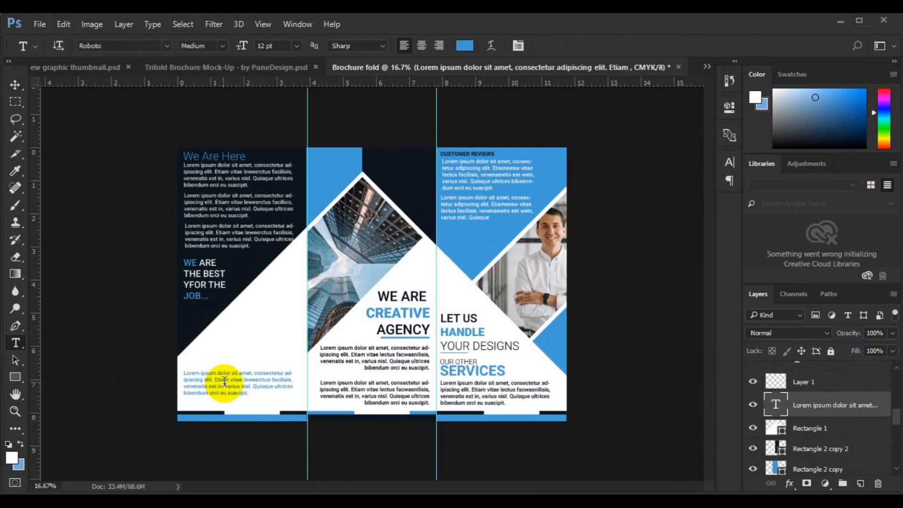
key(ctrl+a)
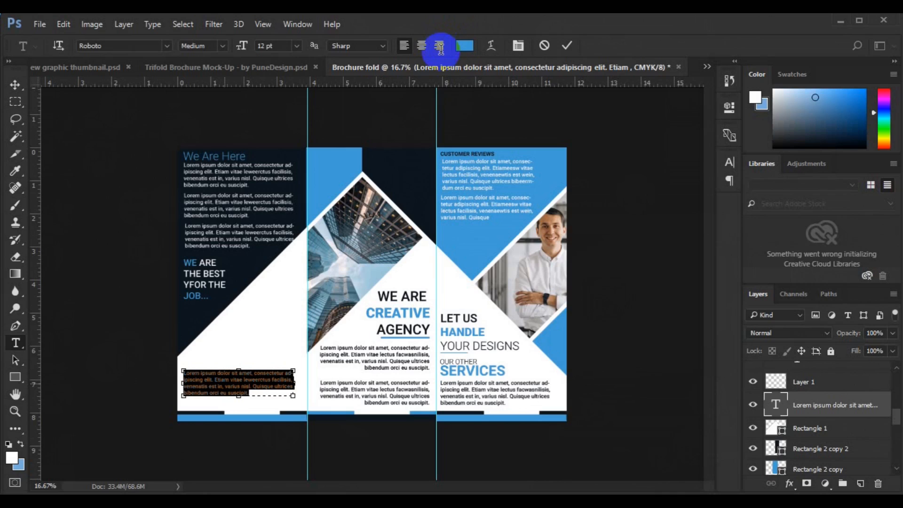
click(439, 46)
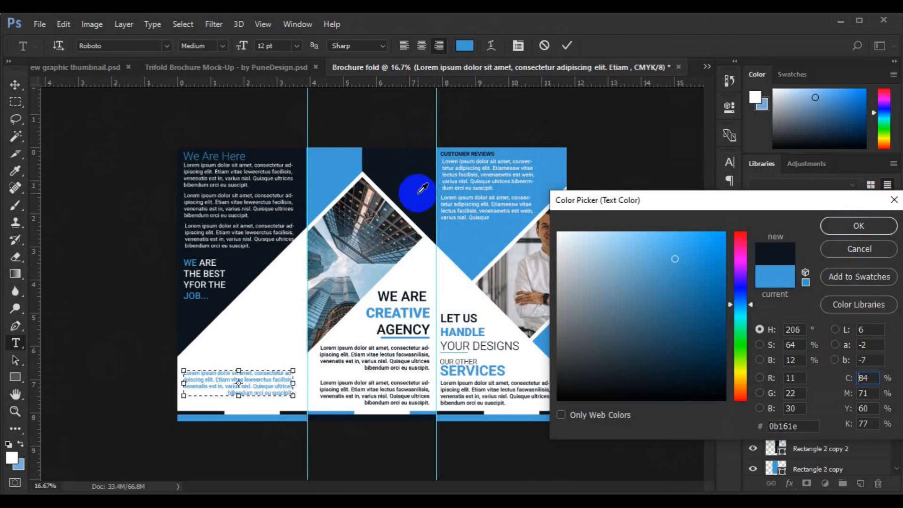
click(868, 225)
Step: Duplicate the dark paragraph so that two copies sit one above the other in the left panel's white area
click(16, 84)
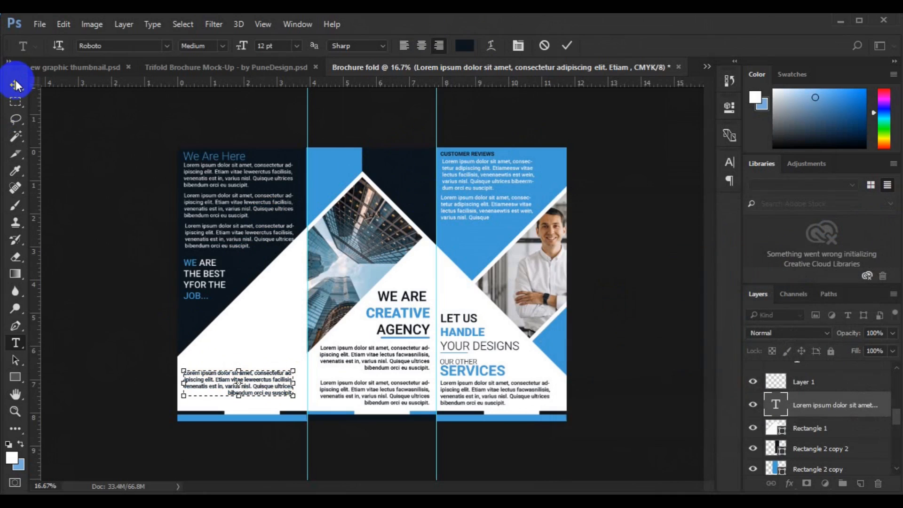
click(16, 85)
click(82, 280)
drag(264, 387, 259, 358)
Step: Add a new text line FREE ROURCE above the two dark paragraphs in Roboto Bold, 18 pt
click(861, 483)
click(16, 343)
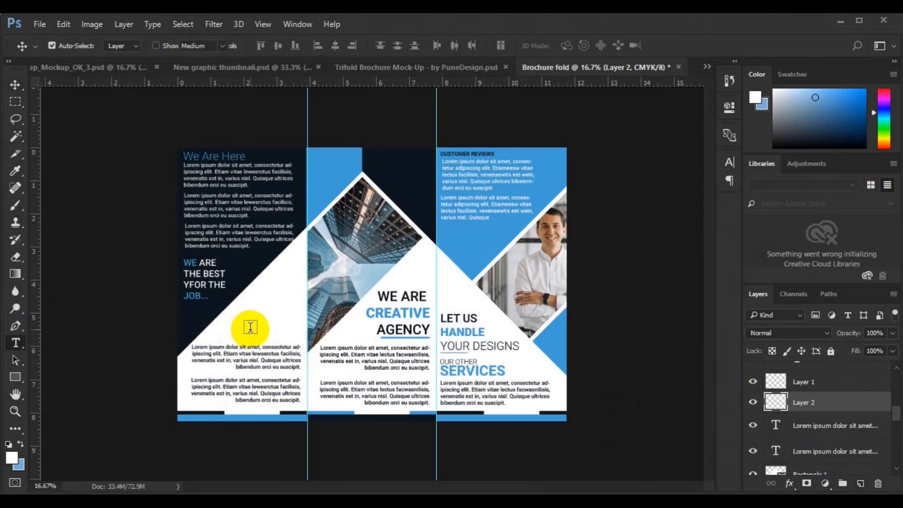
click(253, 324)
text(FREE ROURCE)
key(ctrl+a)
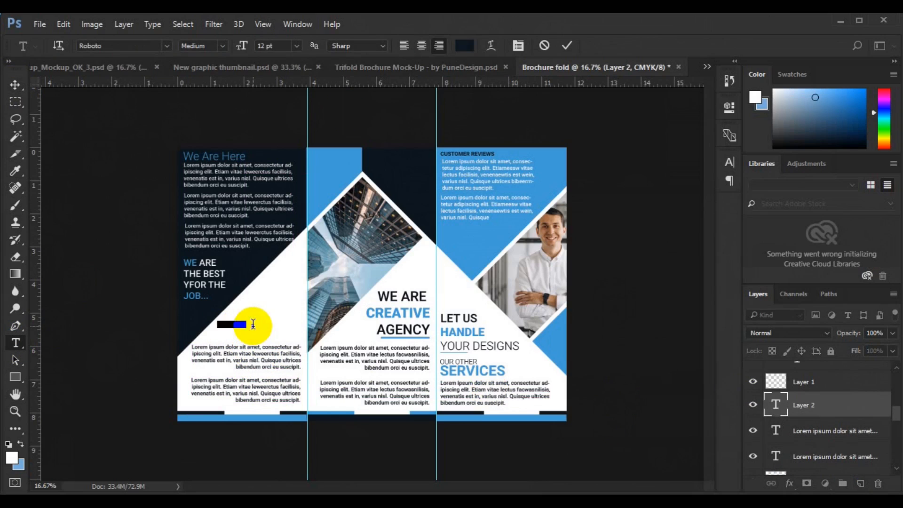
click(223, 46)
click(215, 134)
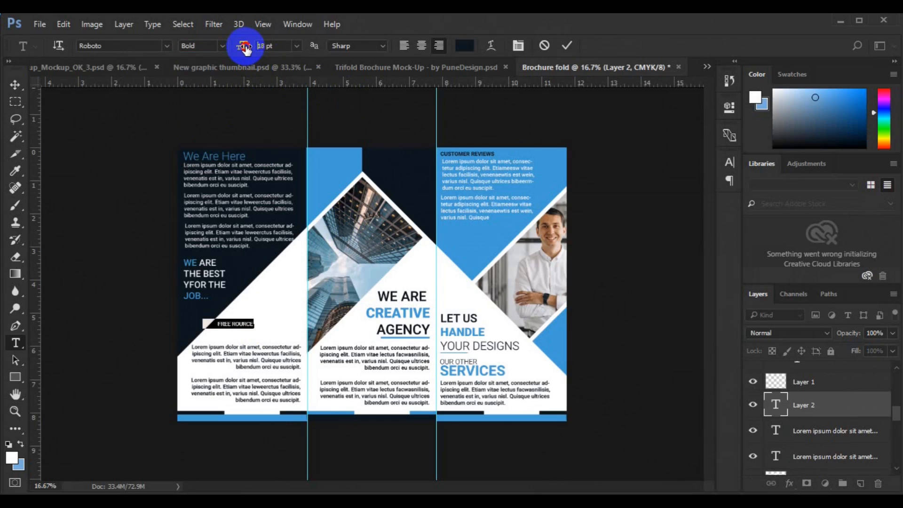
Step: Colour the FREE ROURCE heading light blue and move it to the right end just above the dark paragraphs
click(470, 47)
click(341, 162)
click(857, 226)
click(15, 85)
drag(235, 325, 285, 335)
Step: Align the right edges of the two dark paragraphs in the left panel and group them
click(832, 436)
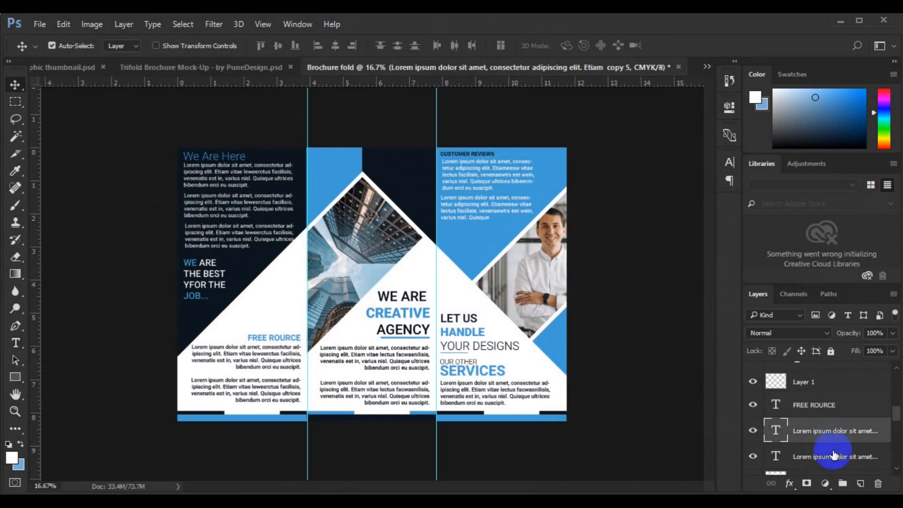
shift+click(832, 454)
click(352, 46)
key(ctrl+g)
Step: Group the FREE ROURCE heading with its paragraph group and name the new group resource
ctrl+click(824, 406)
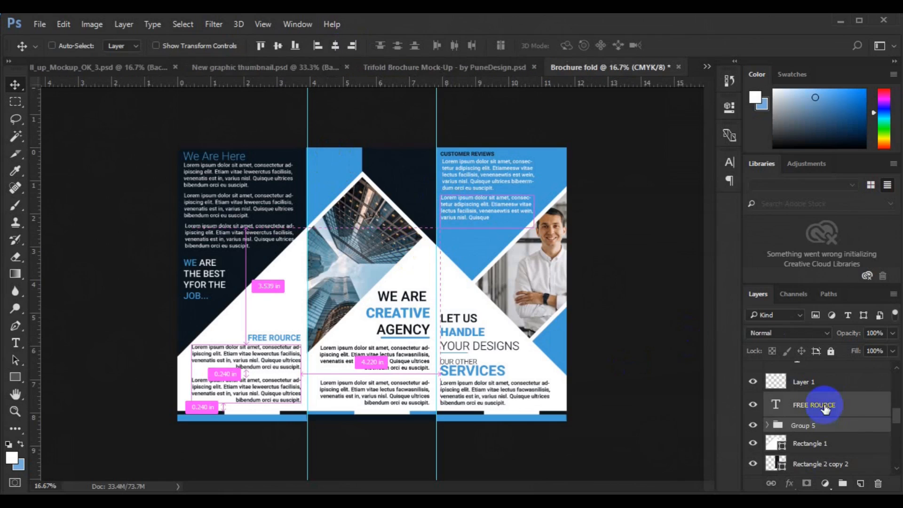
key(ctrl+g)
double_click(810, 400)
text(resource)
key(Return)
Step: Align the bottom edges of the we are and resource groups and combine them with Other sservice in one group
drag(897, 417, 892, 398)
click(767, 415)
click(778, 428)
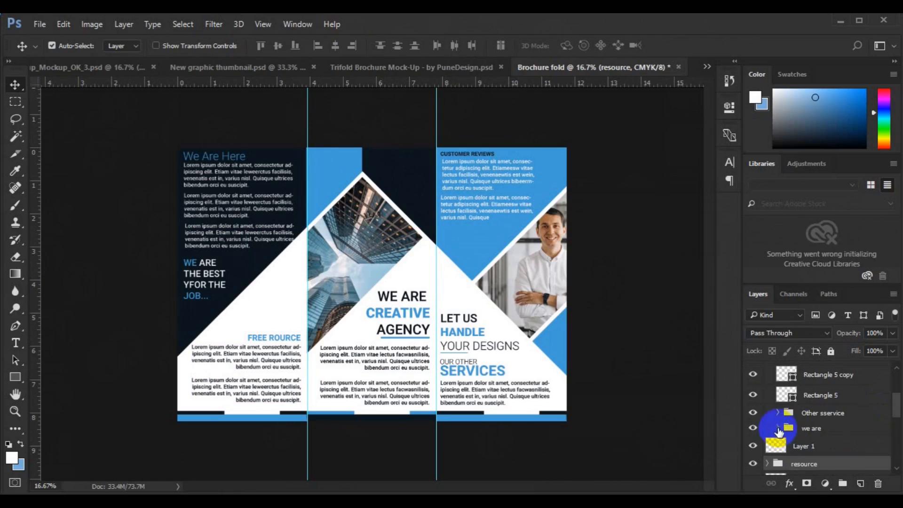
ctrl+click(799, 428)
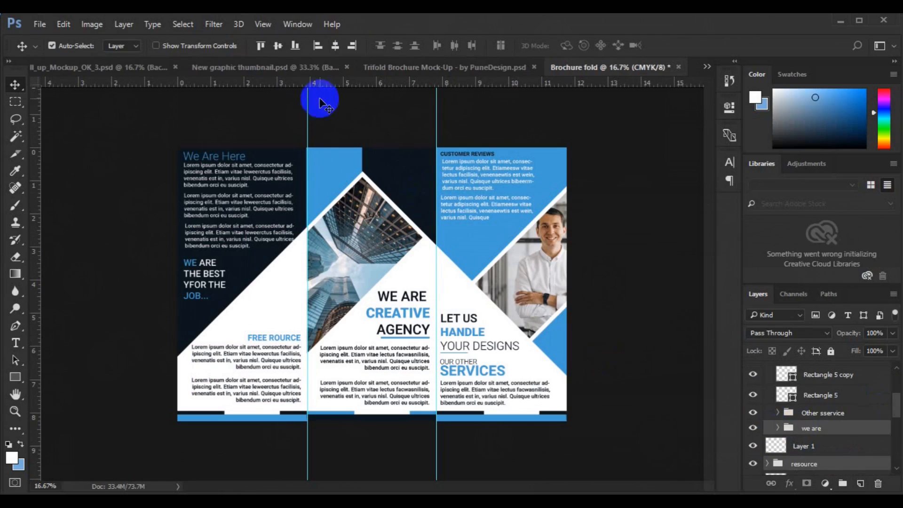
click(298, 52)
key(ctrl+g)
key(g)
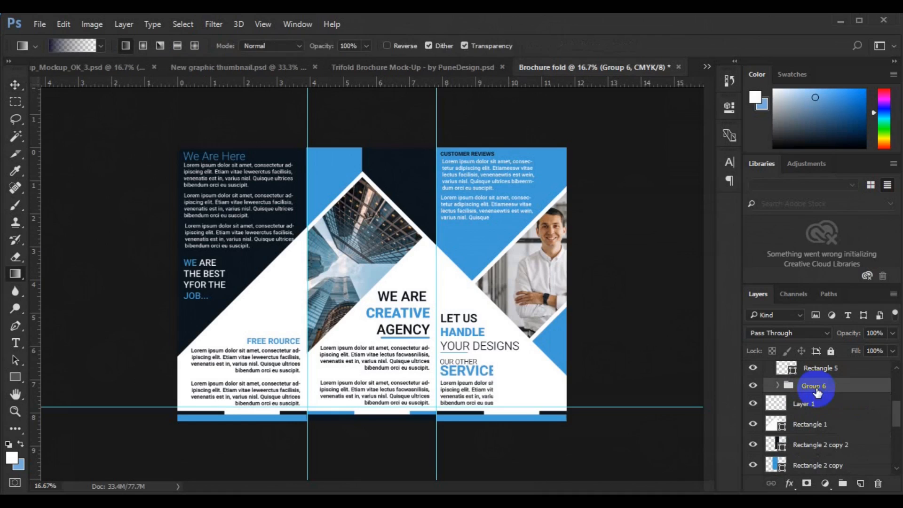
Step: Centre the combined lower text group horizontally on the whole canvas
key(ctrl+a)
click(18, 84)
click(337, 46)
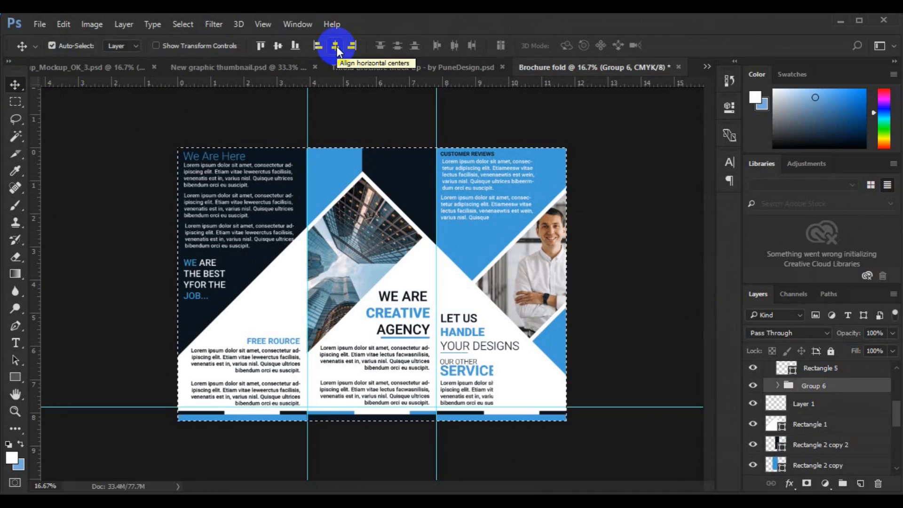
key(ctrl+d)
Step: Group the slogan, here and review text together and centre the group horizontally on the canvas
drag(895, 410, 894, 377)
click(793, 411)
scroll(793, 413, down, 10)
drag(806, 439, 801, 415)
ctrl+click(814, 394)
key(ctrl+g)
click(335, 45)
key(ctrl+d)
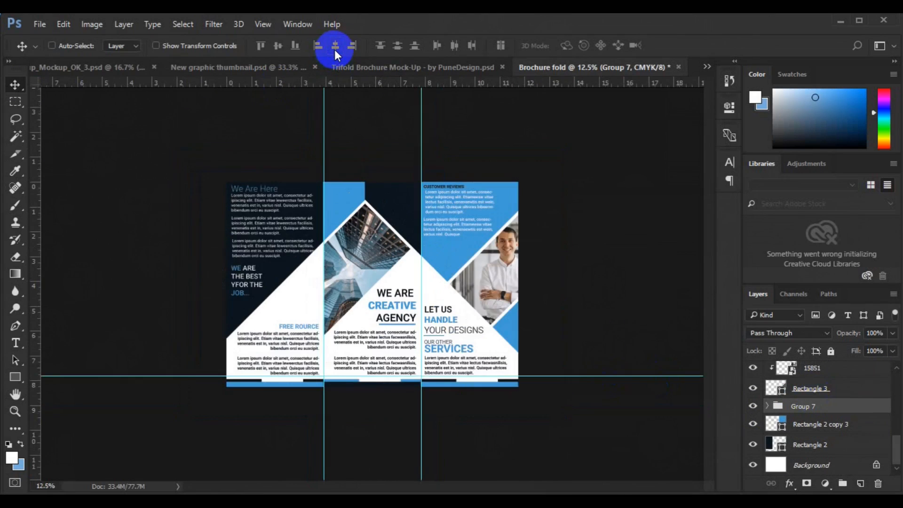